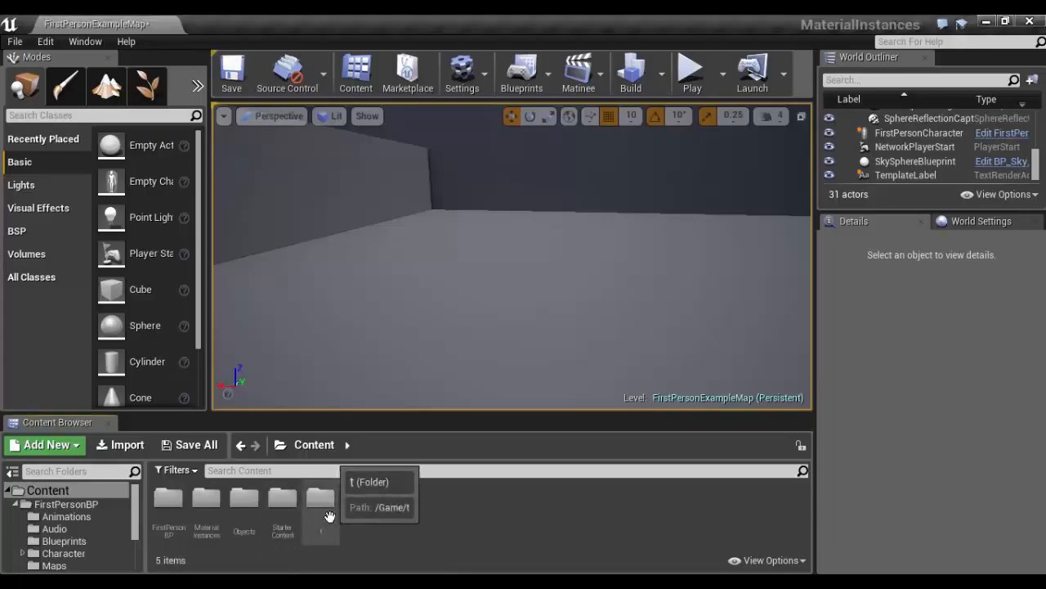
- Delete the folder named t from Content and open the Objects folder
click(385, 508)
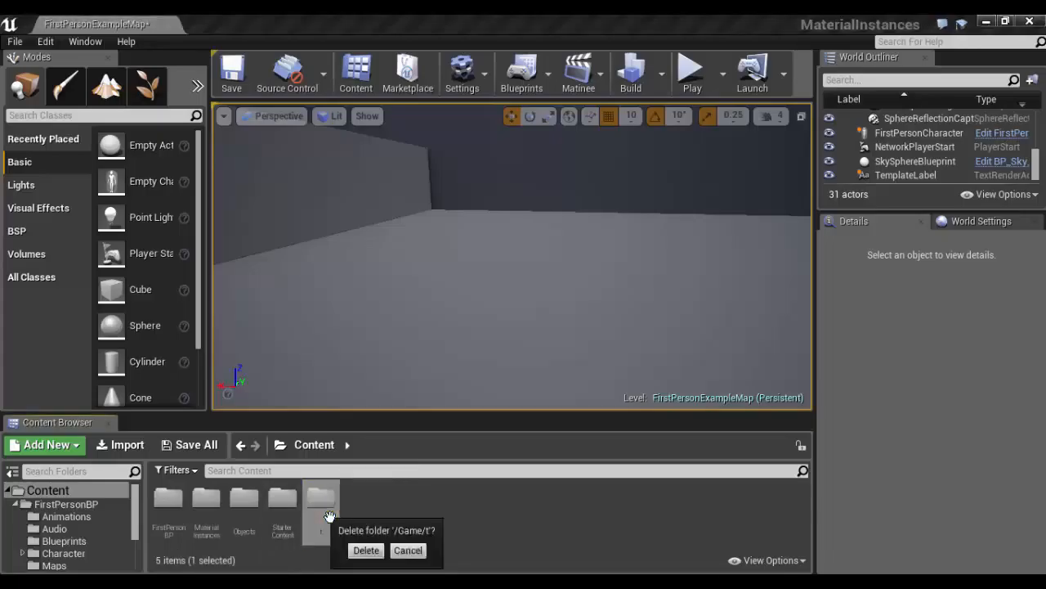
click(366, 550)
double_click(247, 500)
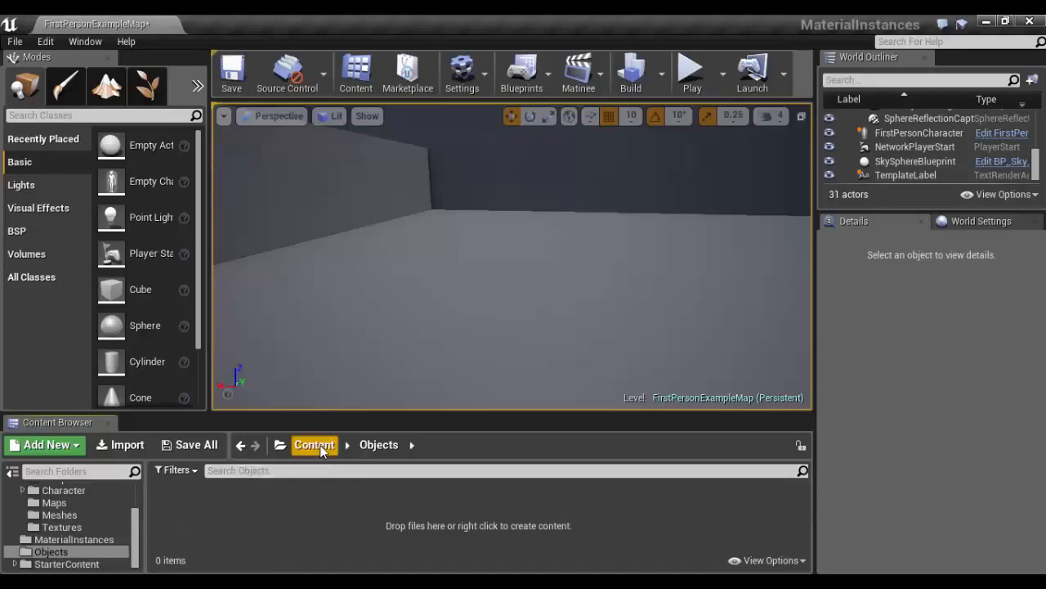
- Create a Blueprint Class with Actor as its parent in the Objects folder and name it Object
right_click(221, 512)
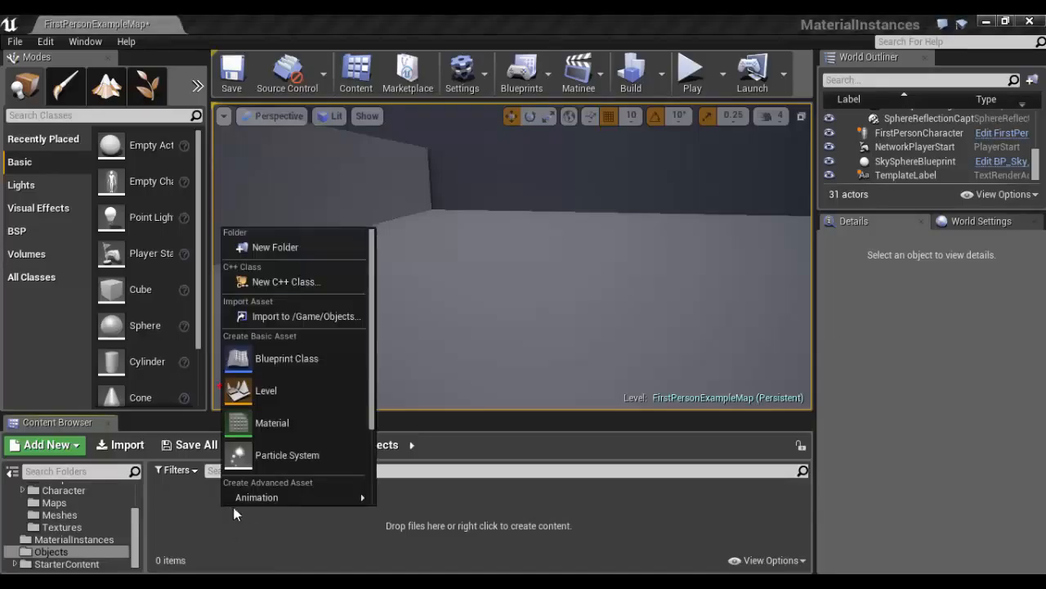
click(310, 360)
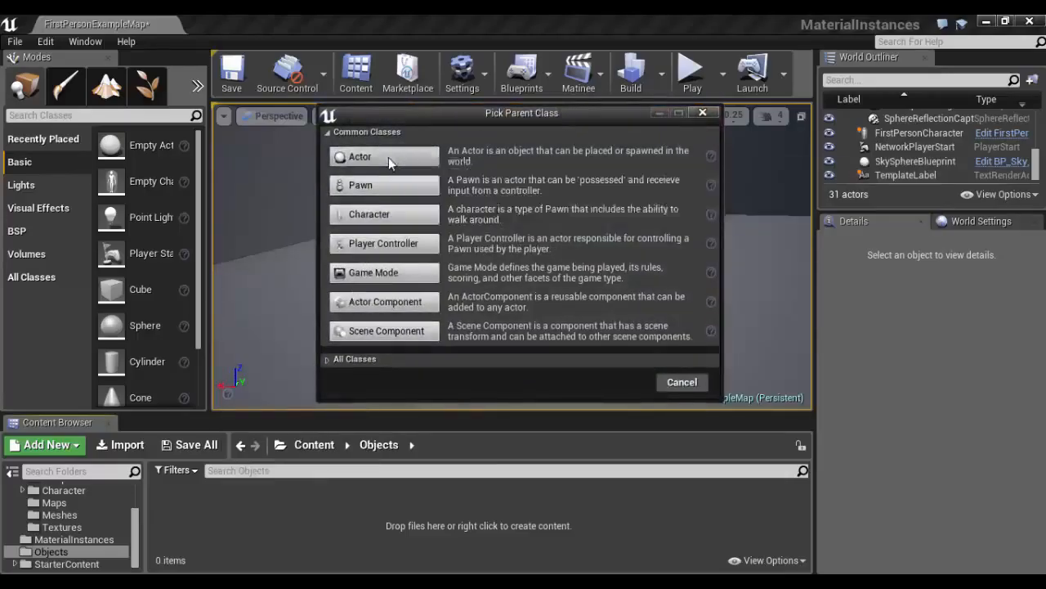
click(384, 156)
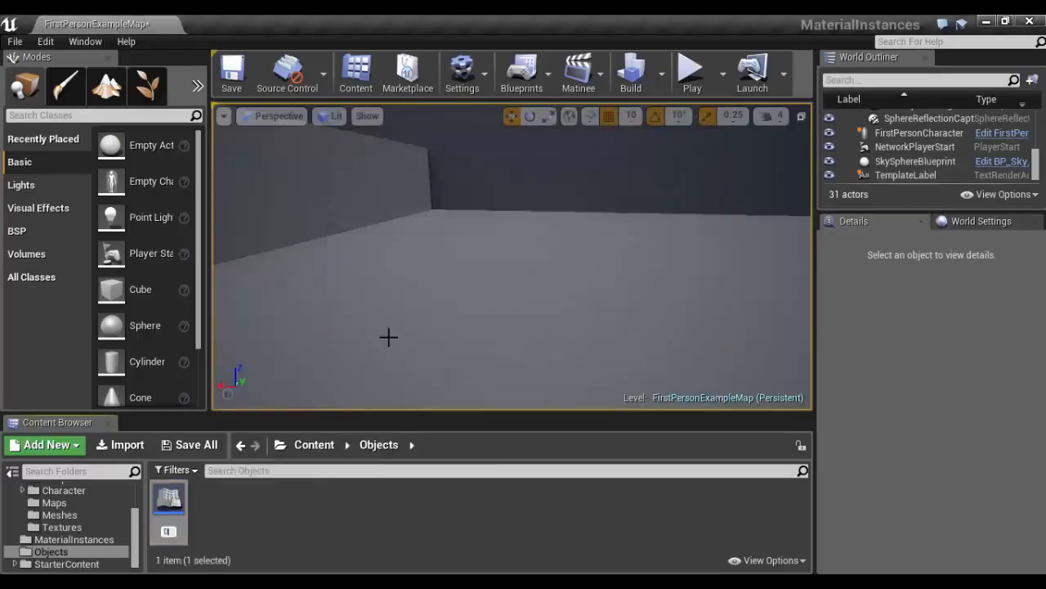
key(Return)
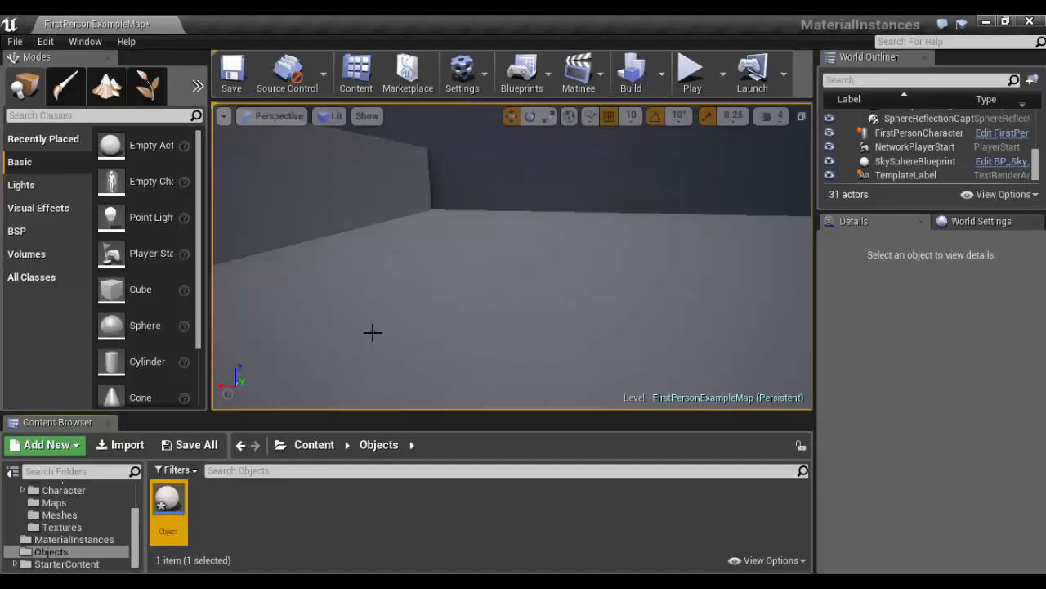
- Open the Object blueprint in a maximized editor and add a Static Mesh component named coin
double_click(174, 523)
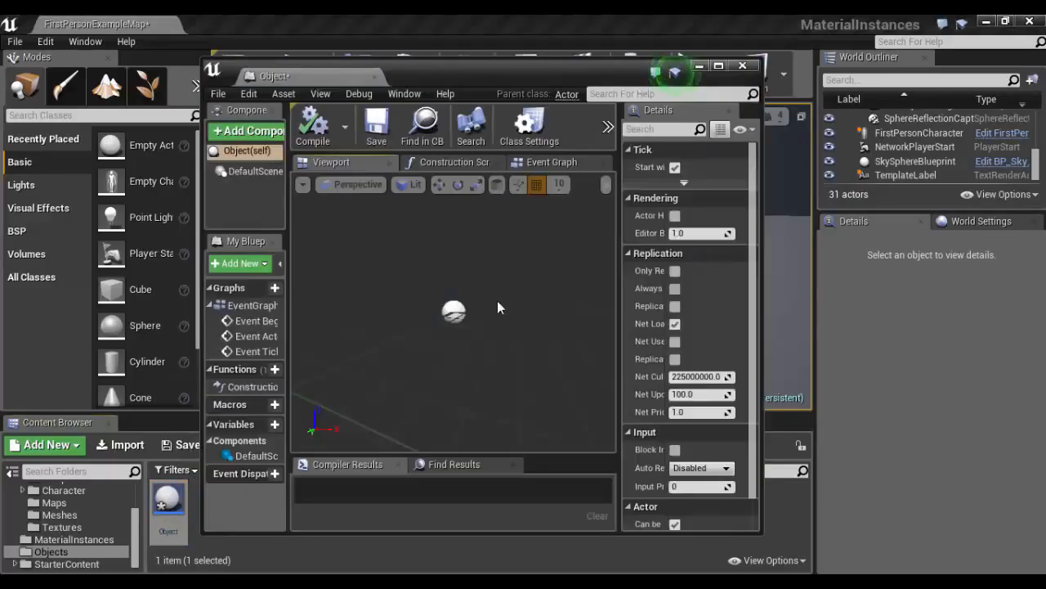
click(721, 70)
click(87, 80)
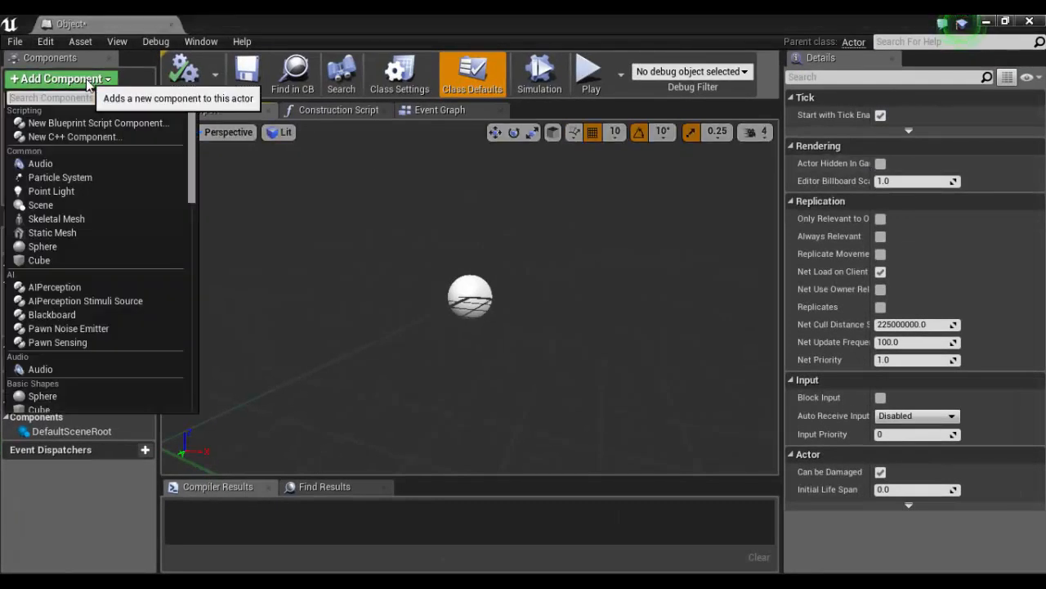
key(Escape)
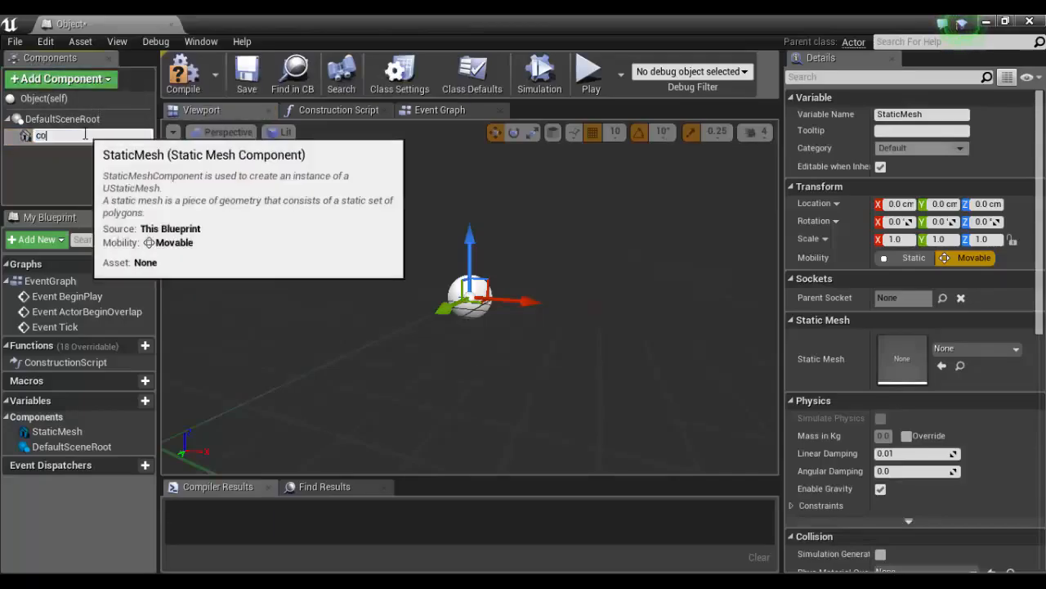
key(Return)
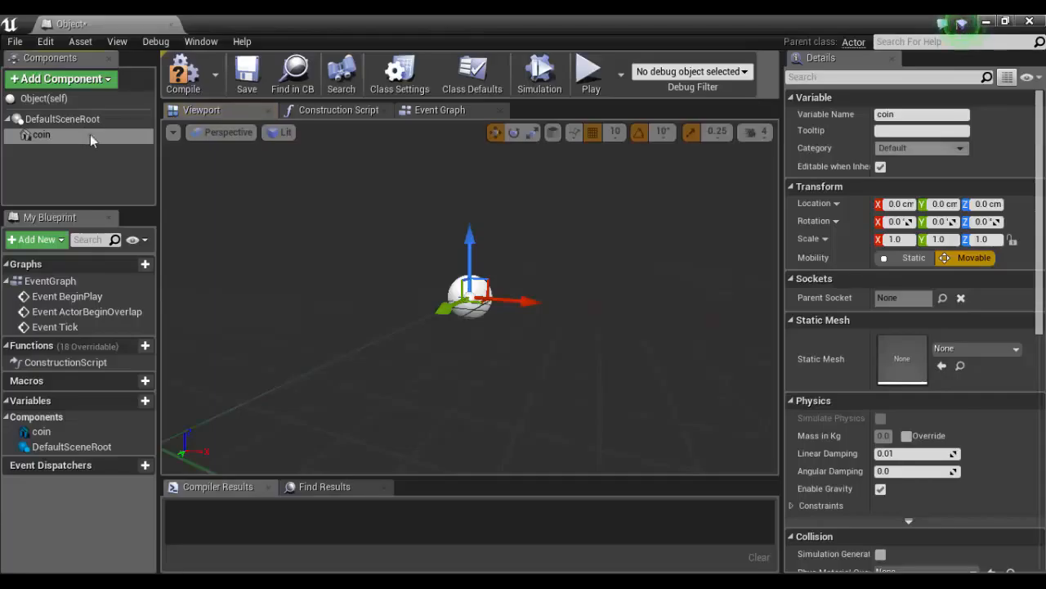
- Assign the Shape_Cylinder mesh to the coin component and set its Z scale to 0.1
click(92, 139)
click(969, 351)
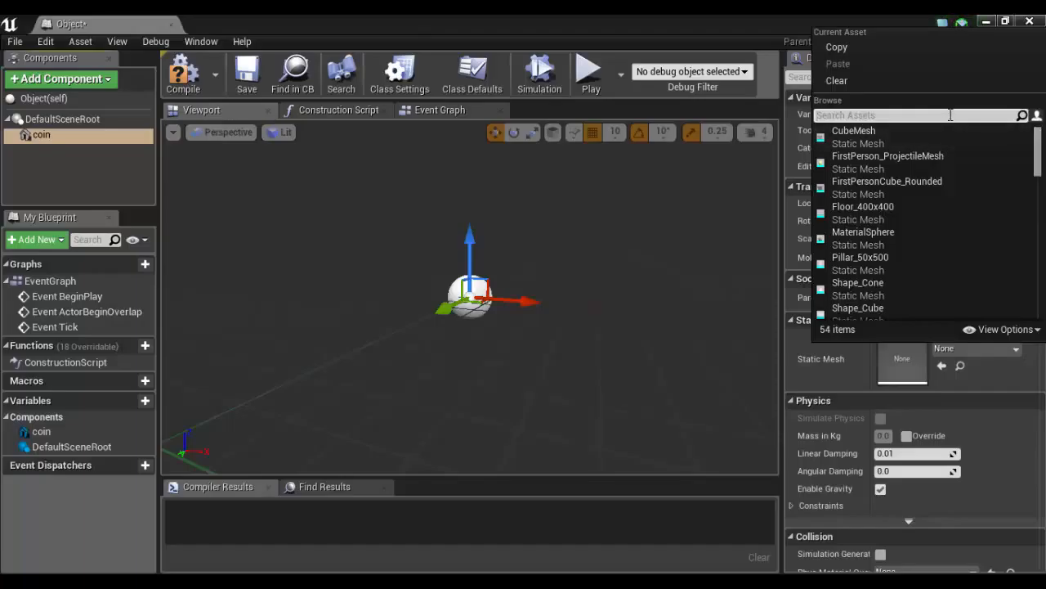
text(cylinder)
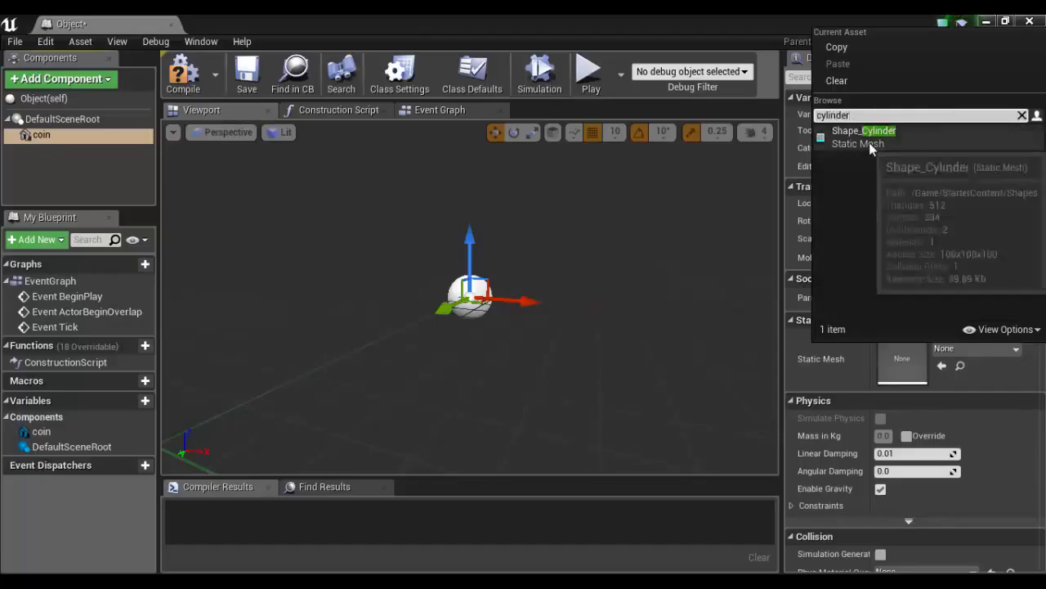
click(870, 142)
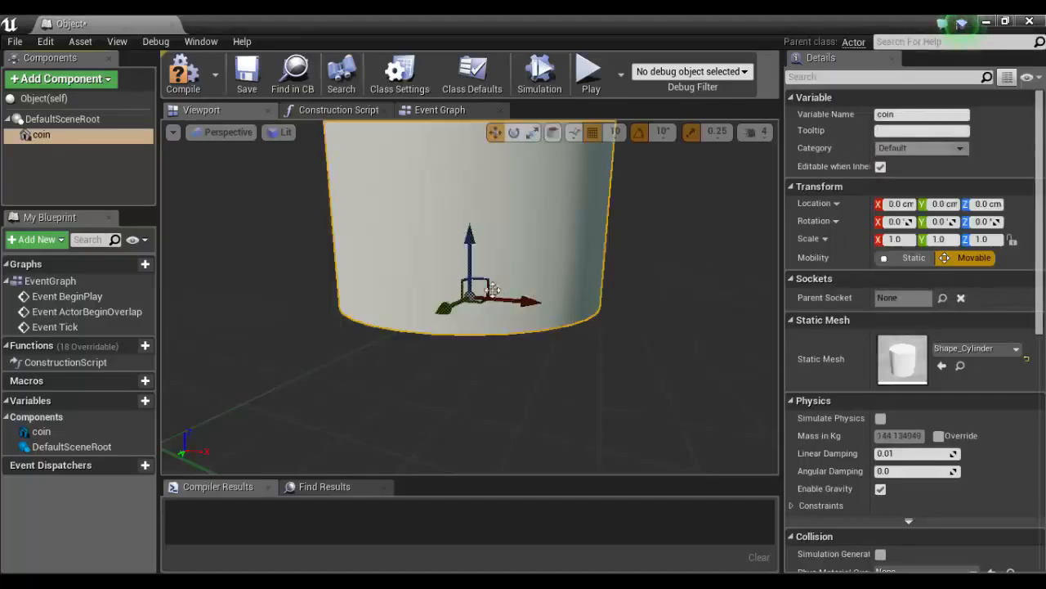
scroll(488, 290, up, 2)
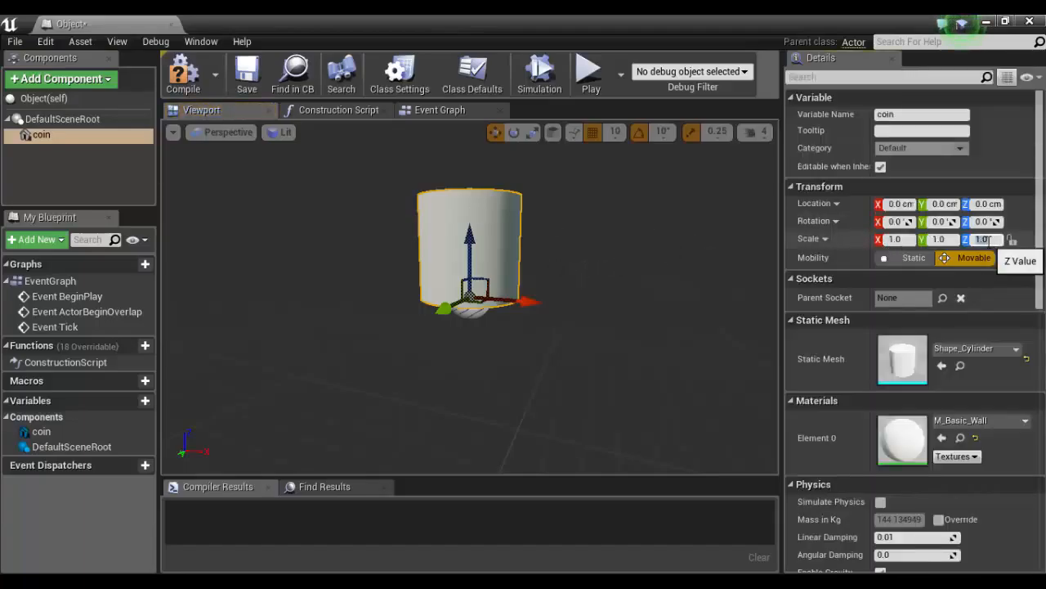
key(Return)
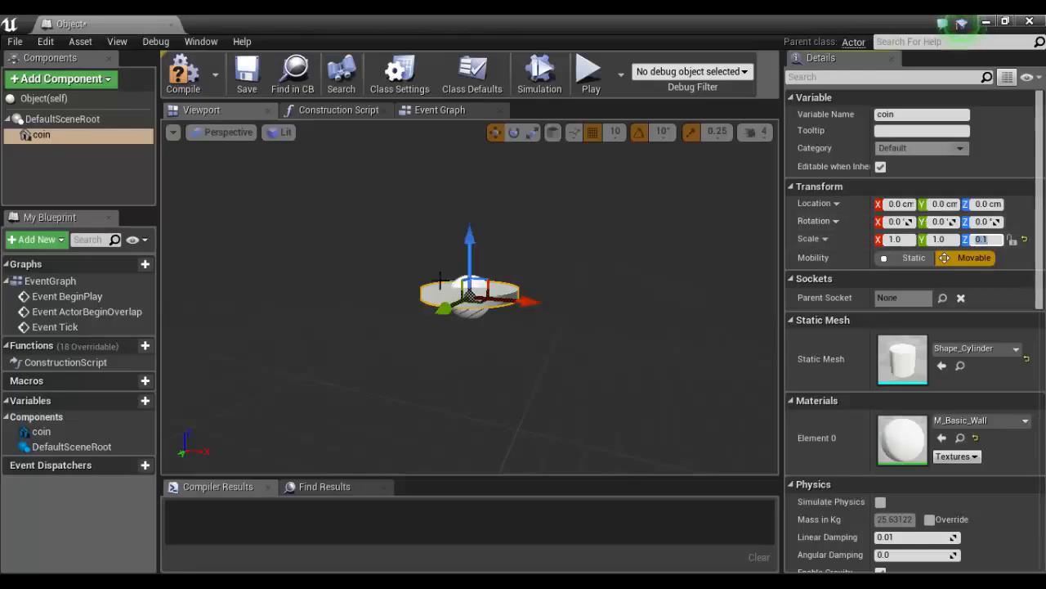
- Rotate the coin to -90° about the Y axis so it stands upright on its edge
key(e)
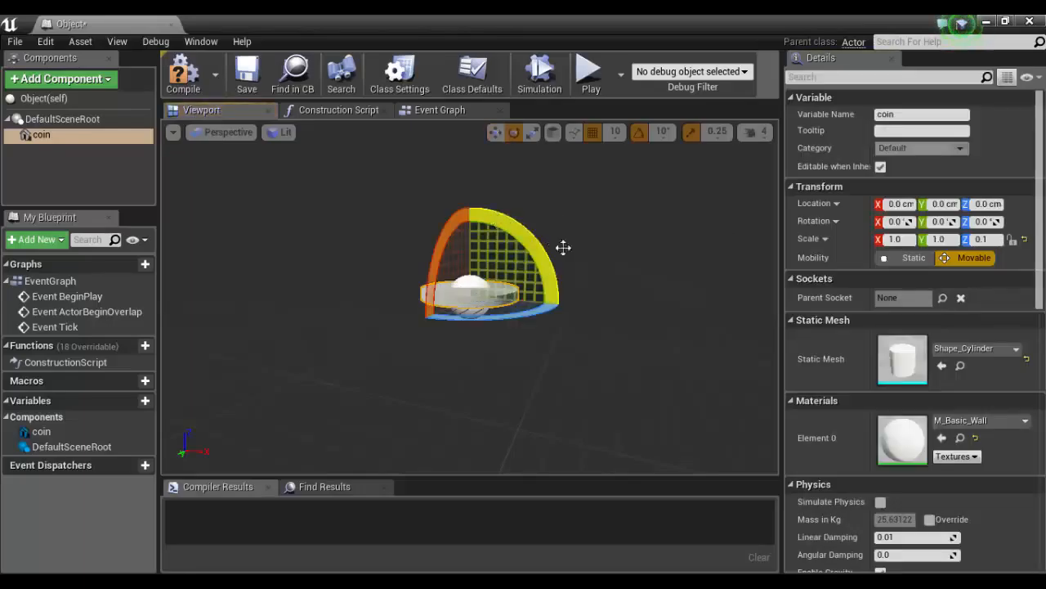
drag(561, 245, 563, 310)
drag(548, 351, 470, 382)
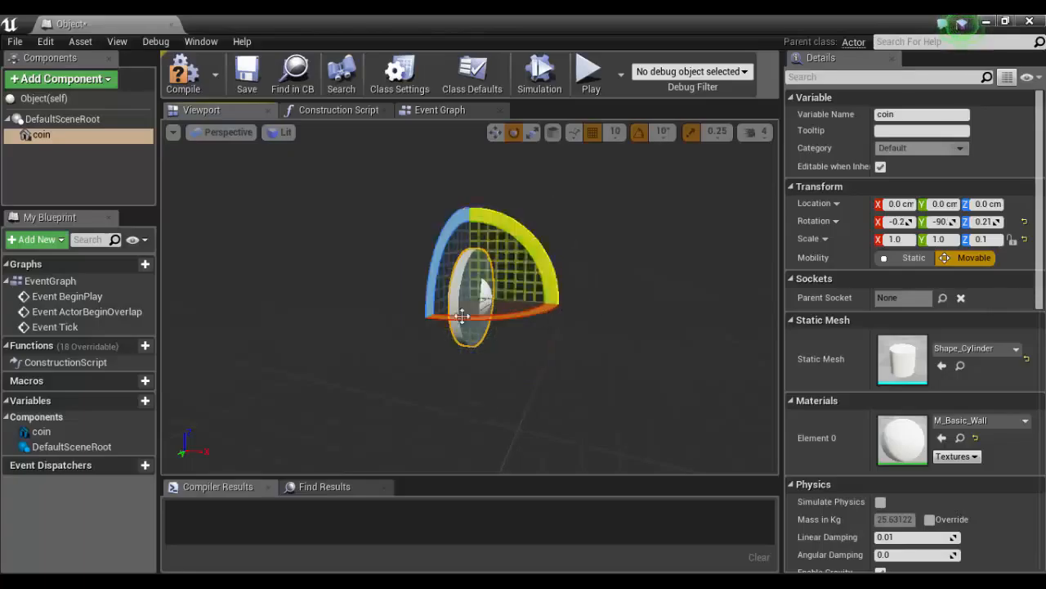
- Raise the coin about 50 cm along Z so its lower edge rests at the scene root
right_drag(513, 316, 395, 315)
key(f)
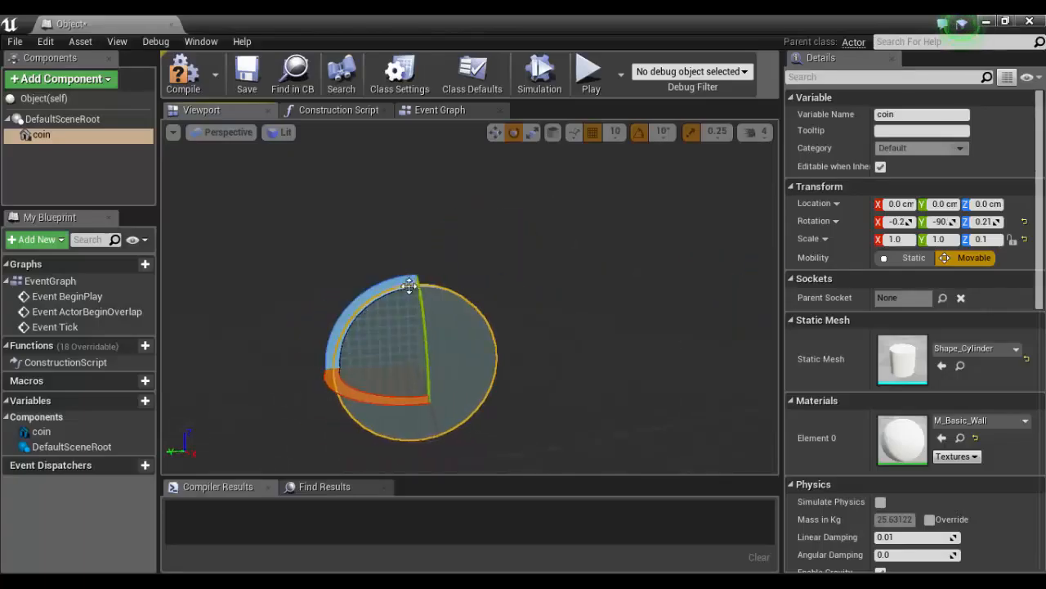
key(w)
drag(421, 413, 424, 338)
right_drag(425, 337, 441, 283)
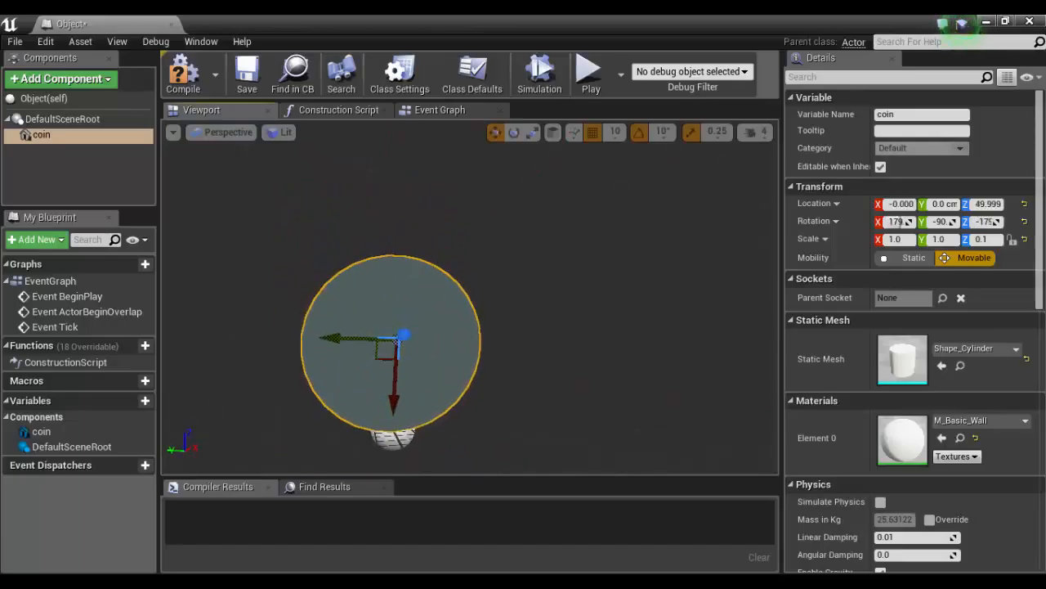
right_drag(393, 329, 425, 352)
- Move the coin to about -5 cm on X using a grid snap size of 5, and restore the snap size to 10
click(44, 98)
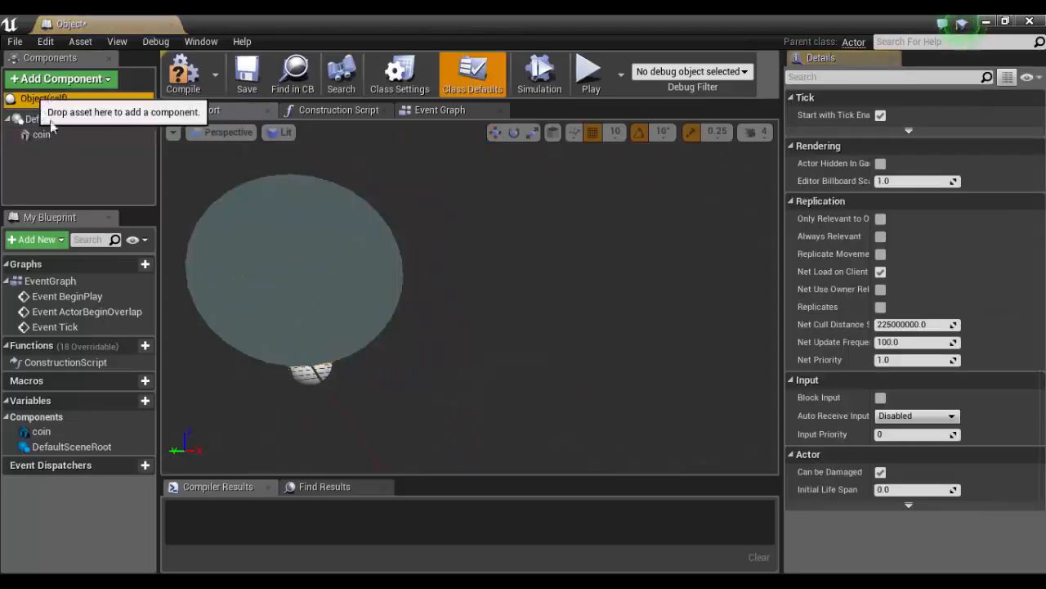
click(59, 119)
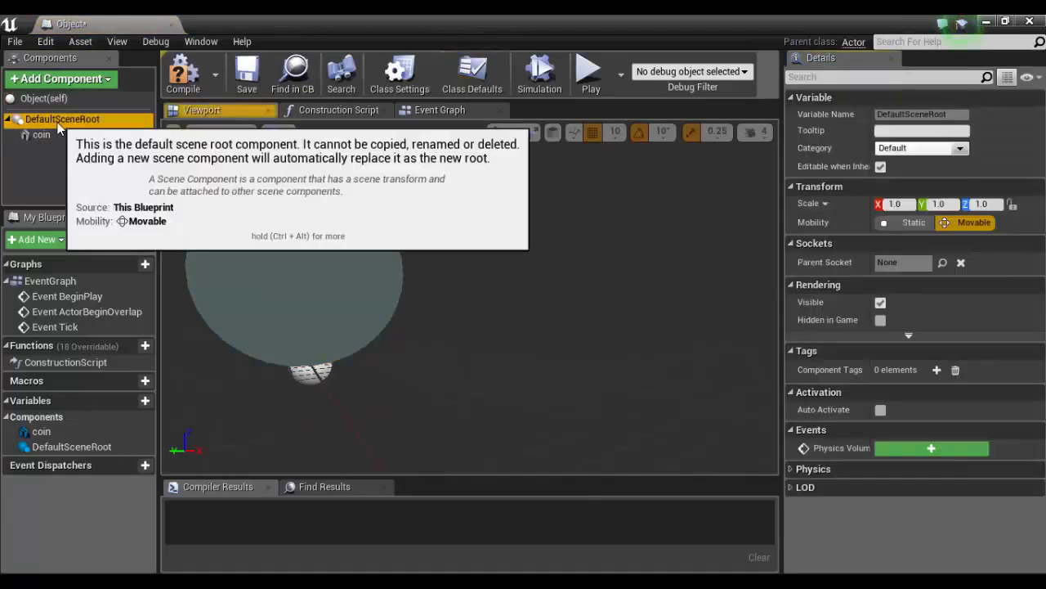
right_drag(296, 329, 205, 321)
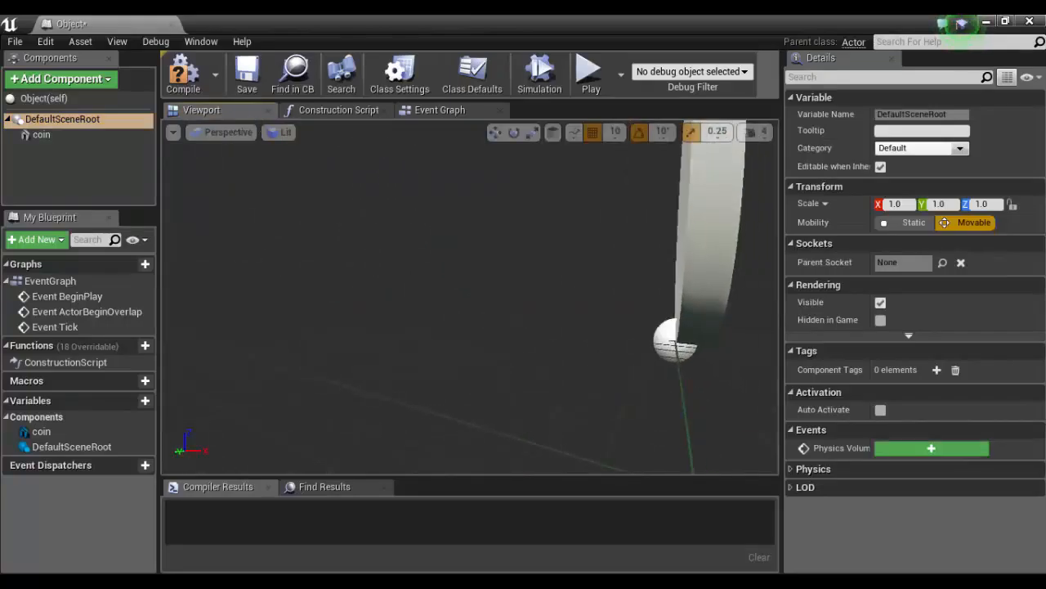
click(90, 136)
mouse_move(728, 207)
mouse_down()
mouse_move(713, 210)
mouse_move(740, 211)
mouse_up()
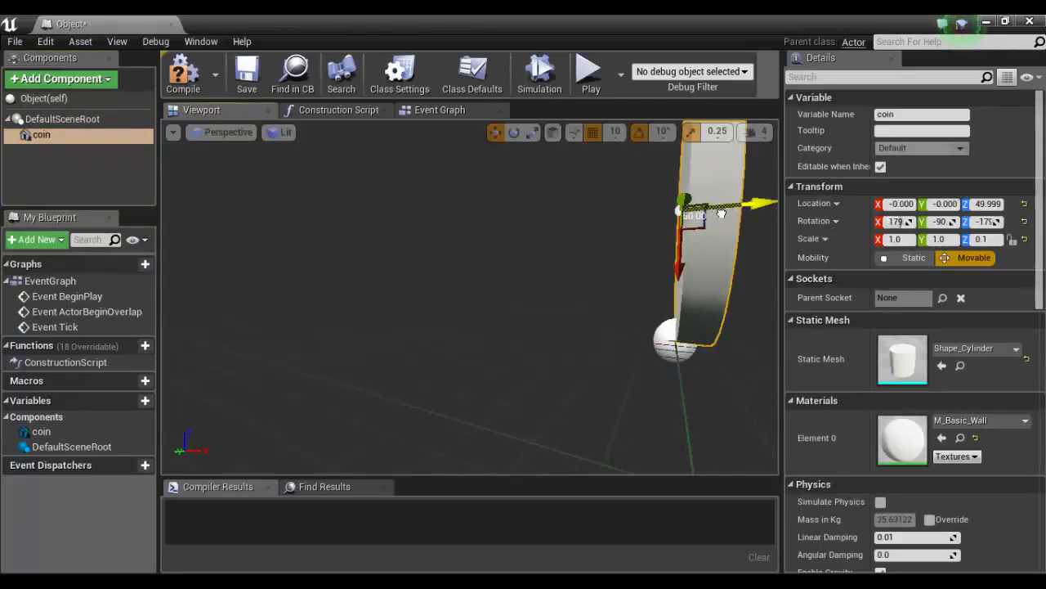
click(619, 133)
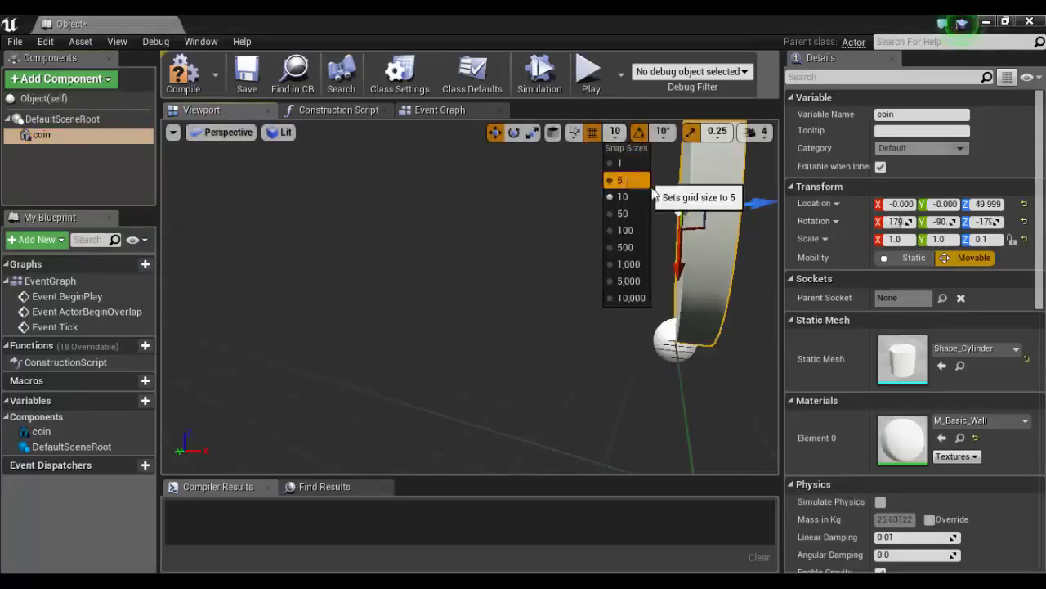
click(626, 179)
drag(728, 207, 718, 209)
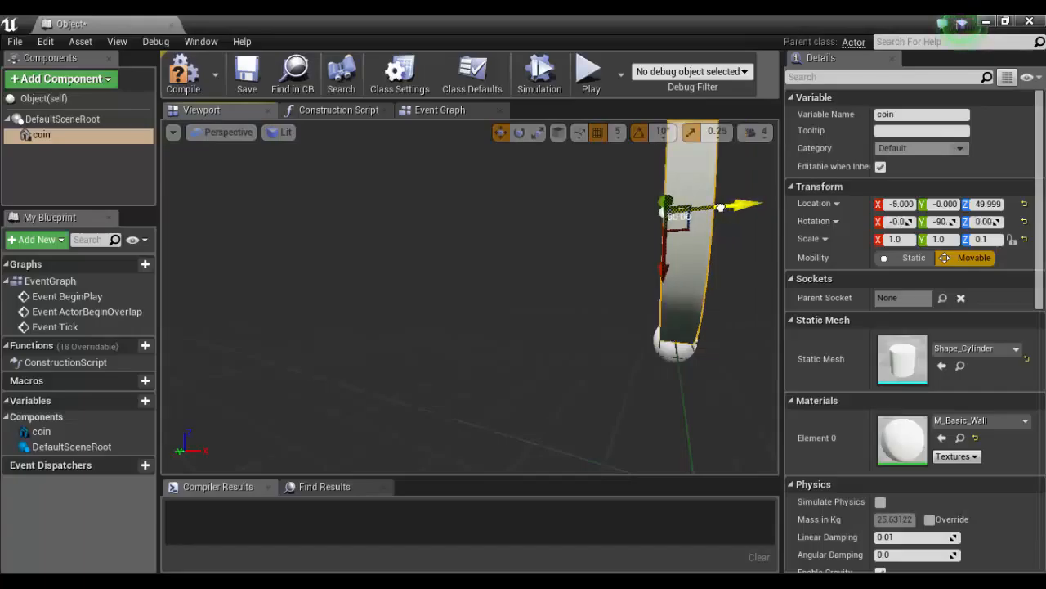
click(619, 133)
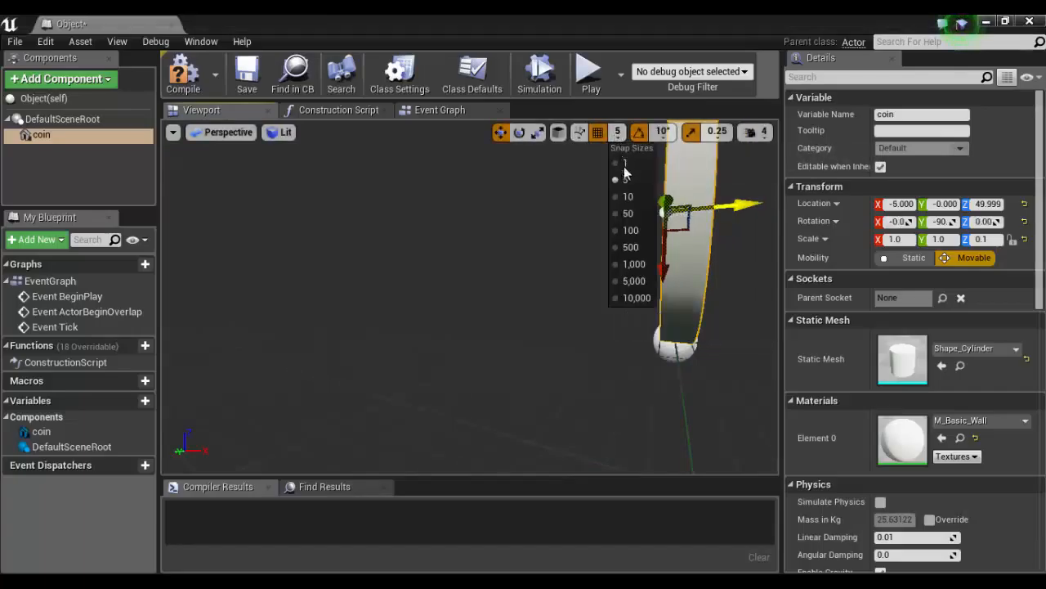
click(642, 197)
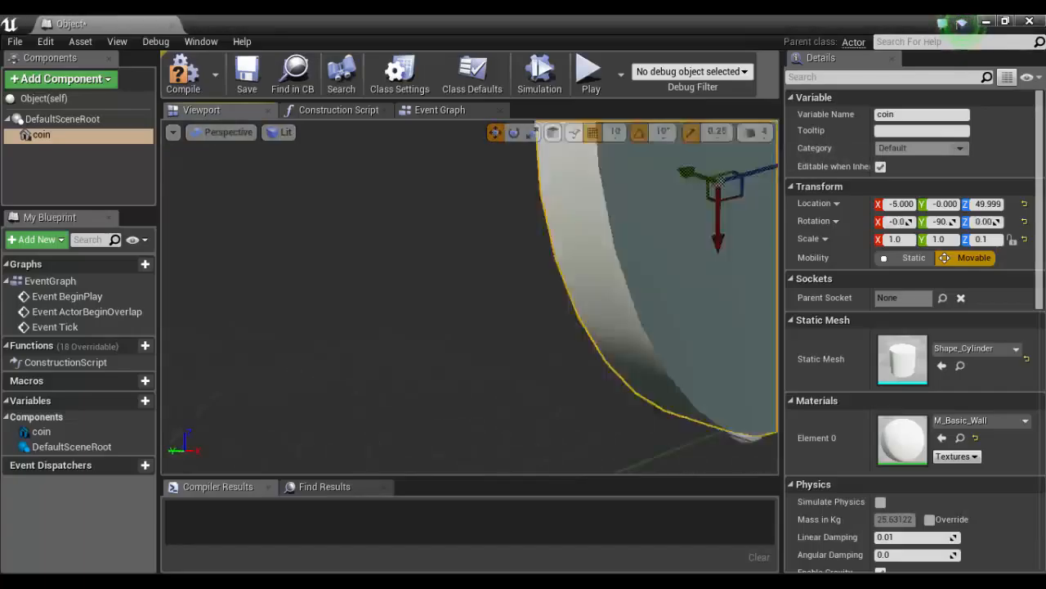
- Replace the coin's Element 0 material with the Material_Child material instance
scroll(574, 297, down, 5)
right_drag(521, 286, 449, 284)
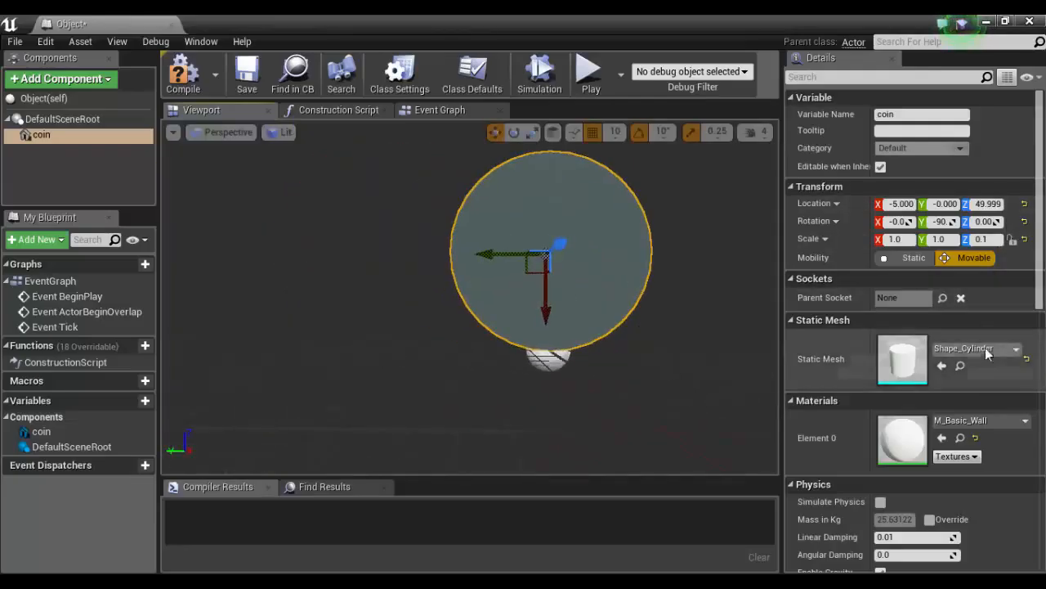
click(984, 421)
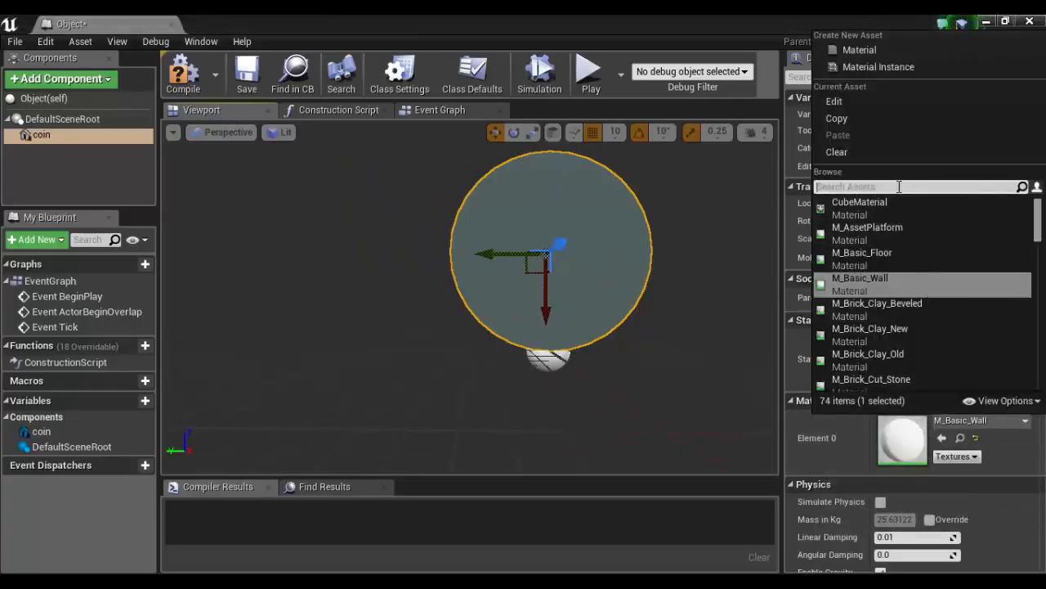
text(material)
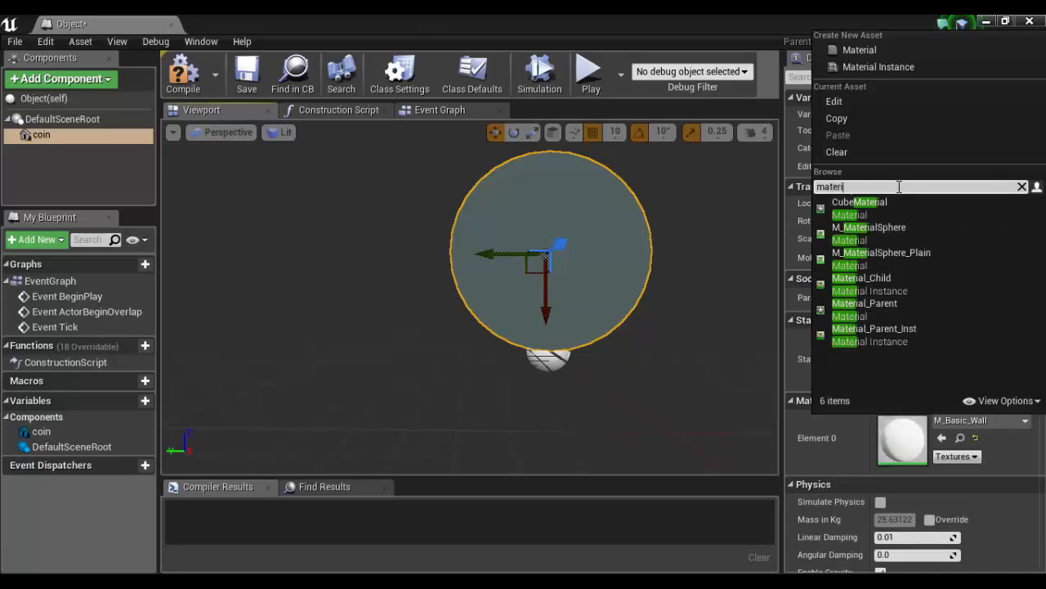
click(902, 283)
- Examine how the Material_Child pattern looks on the coin's faces and rim from several angles
right_drag(653, 256, 605, 241)
scroll(599, 276, up, 4)
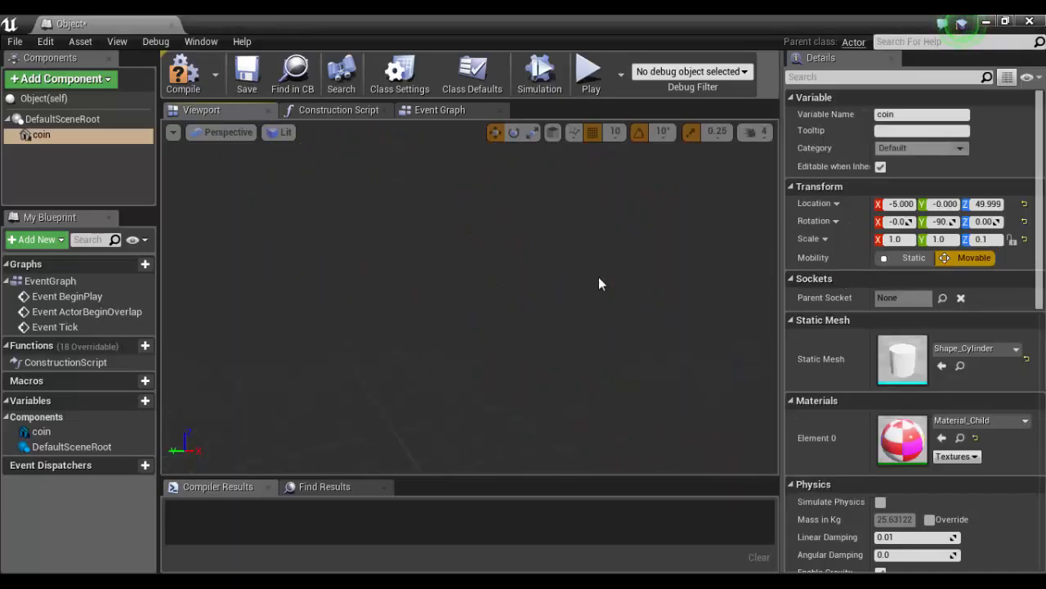
right_drag(598, 276, 899, 327)
right_drag(570, 359, 507, 278)
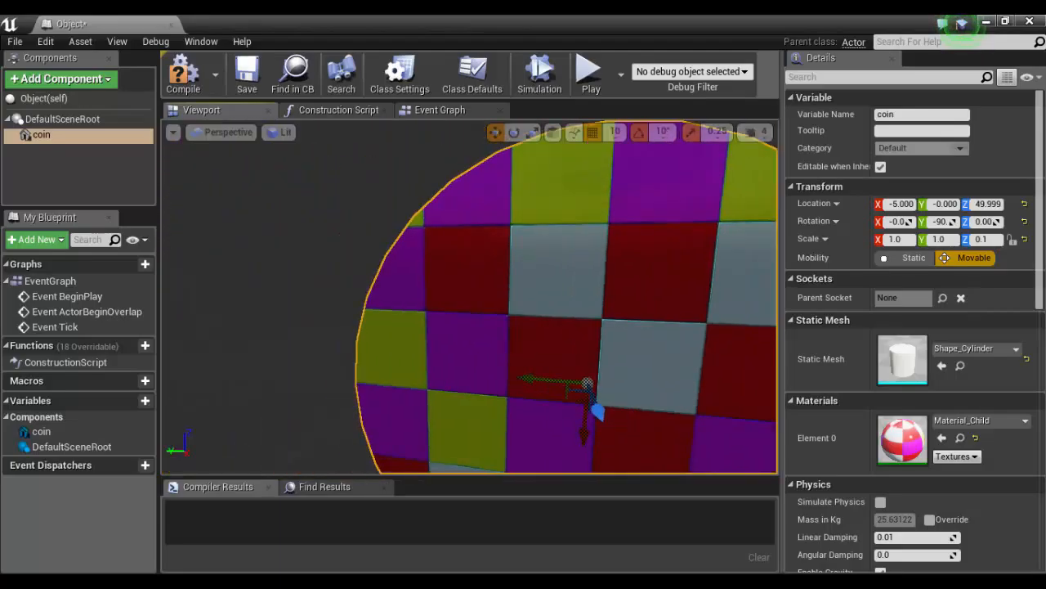
scroll(583, 239, down, 5)
right_drag(576, 245, 662, 273)
right_drag(601, 304, 556, 299)
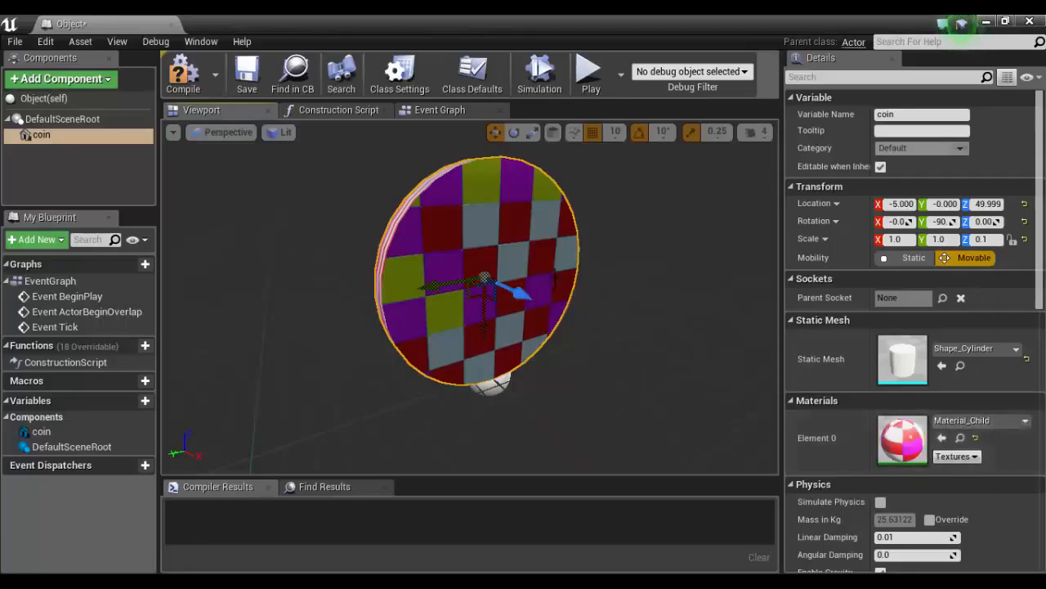
middle_drag(625, 339, 669, 382)
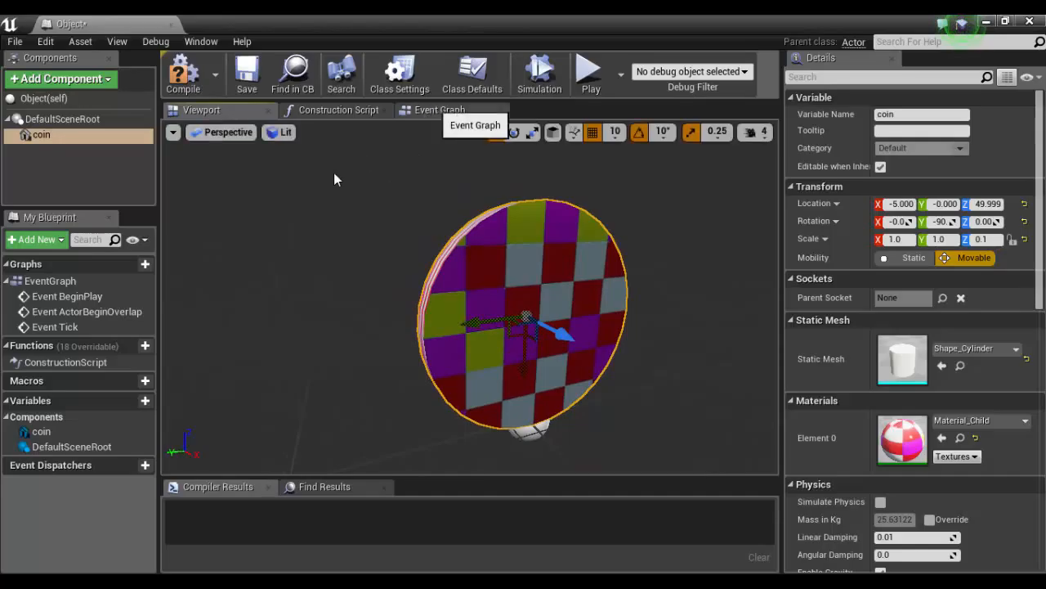
- Add a Box Collision component to the Object blueprint
click(53, 80)
scroll(74, 320, down, 3)
scroll(73, 353, down, 3)
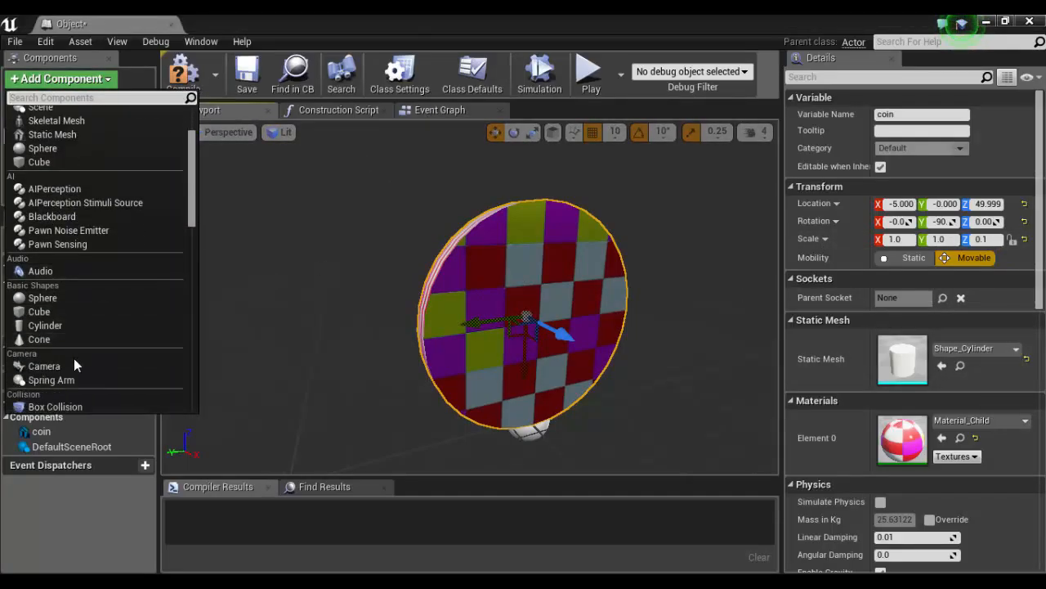
click(70, 291)
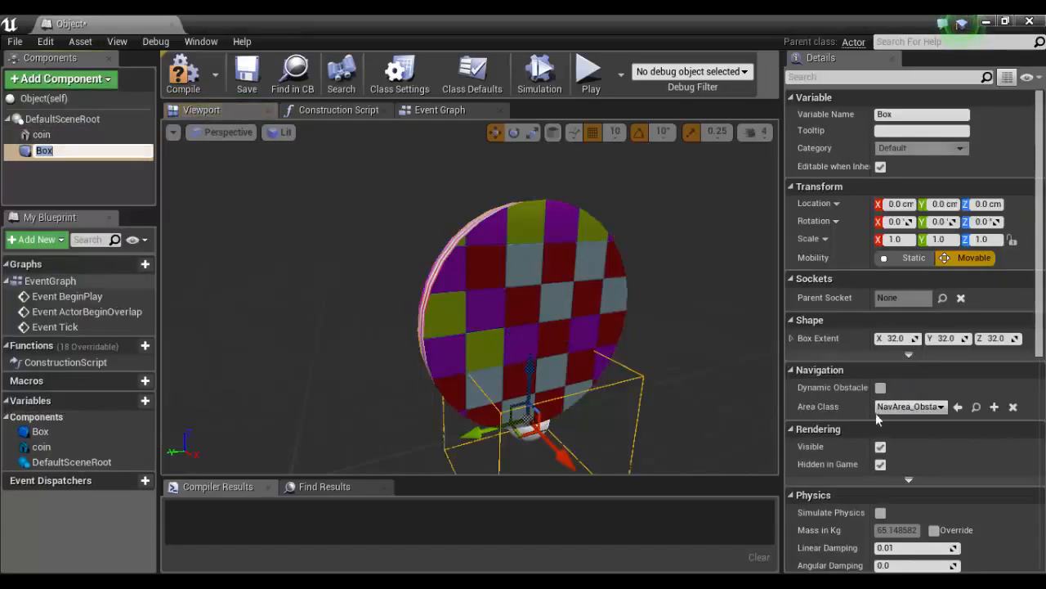
- Raise the collision box about 50 cm along Z so it is centred on the coin's height
scroll(553, 359, down, 3)
drag(495, 311, 501, 258)
key(e)
key(w)
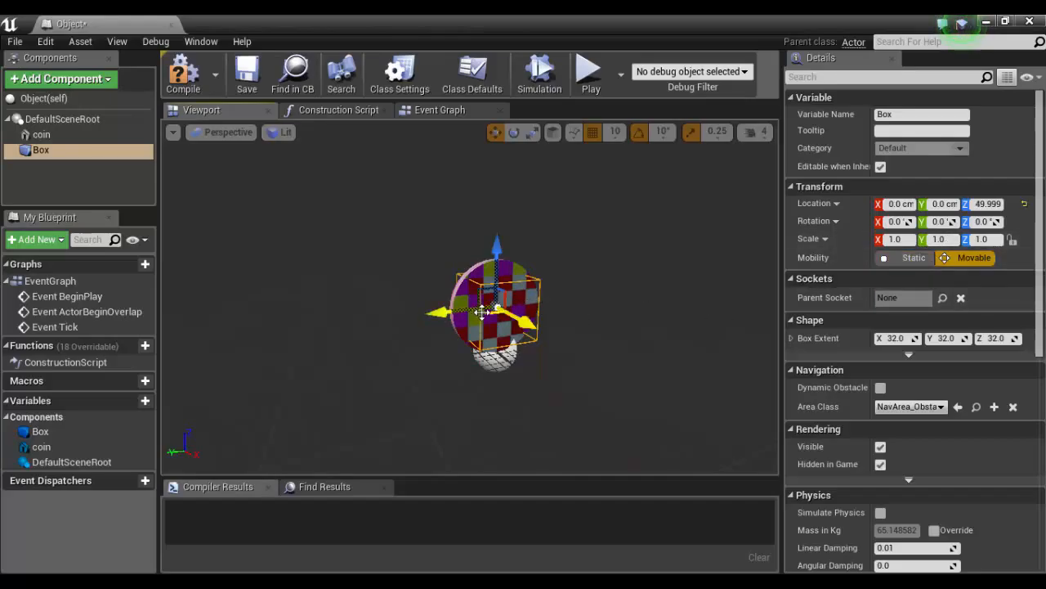
- Scale the collision box to about 15.8 on X and Y and about 1.4 on Z, forming a wide, low trigger area around the coin
key(r)
drag(494, 310, 595, 249)
drag(496, 259, 496, 298)
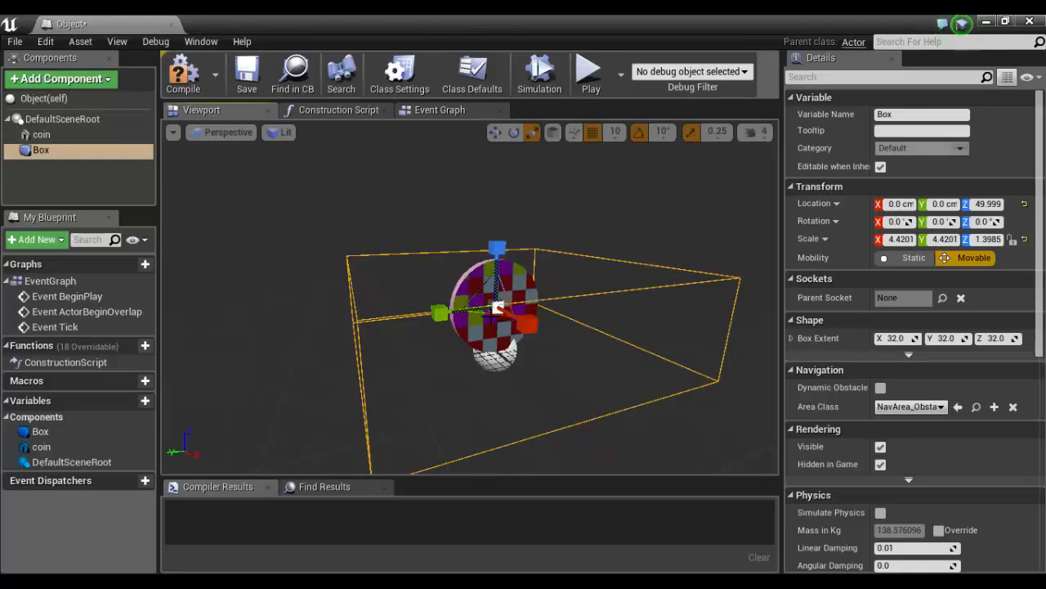
drag(491, 319, 510, 328)
mouse_move(304, 373)
alt+mouse_down()
mouse_move(278, 385)
mouse_move(269, 409)
mouse_move(304, 372)
alt+mouse_up()
drag(363, 309, 373, 367)
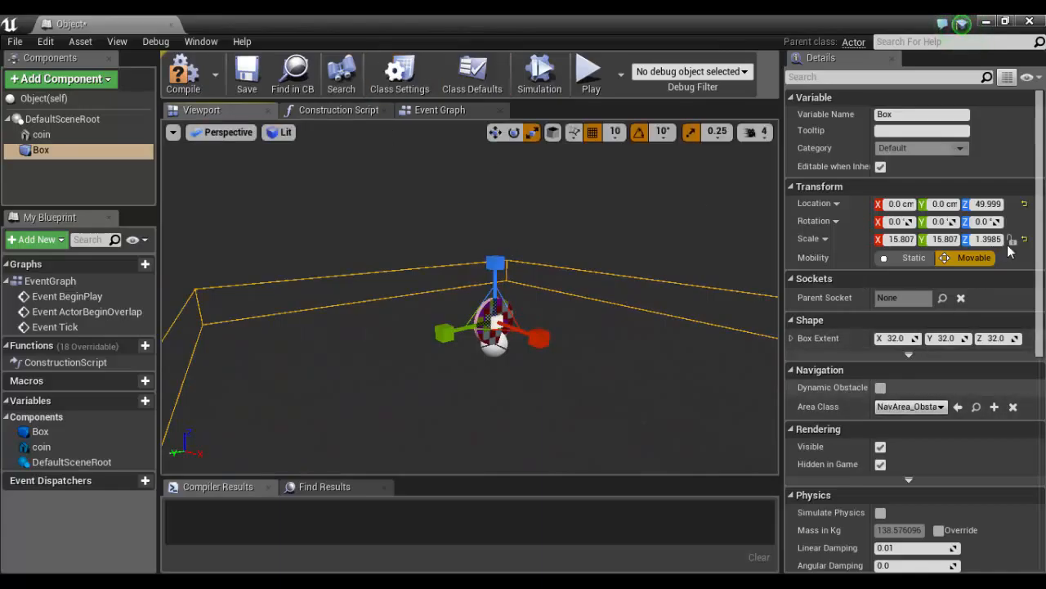
drag(1040, 205, 1040, 437)
click(941, 348)
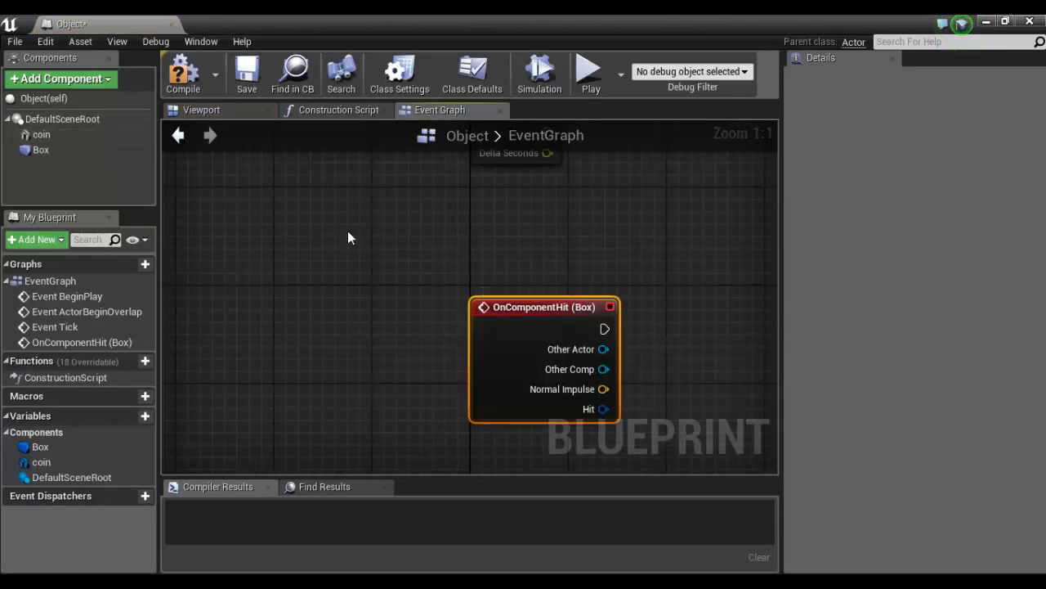
key(Delete)
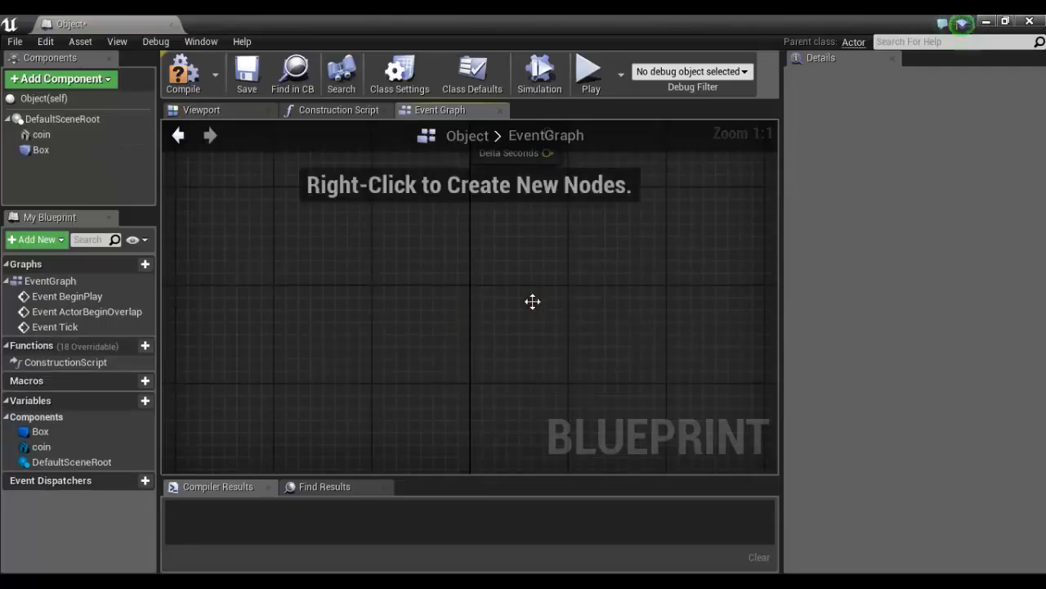
- Add an On Component Begin Overlap event for the collision box
click(41, 149)
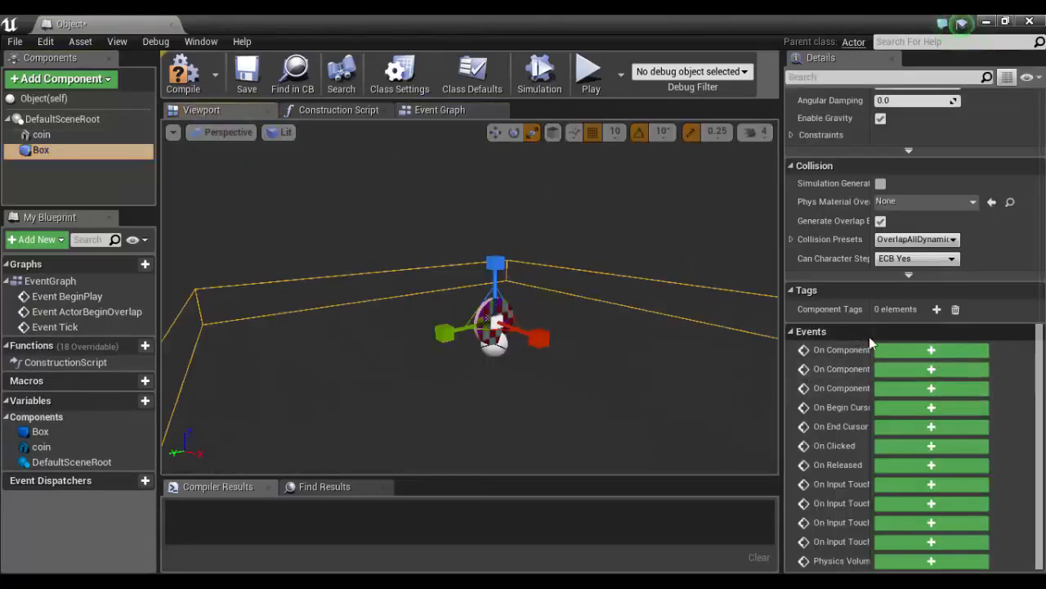
drag(870, 349, 937, 359)
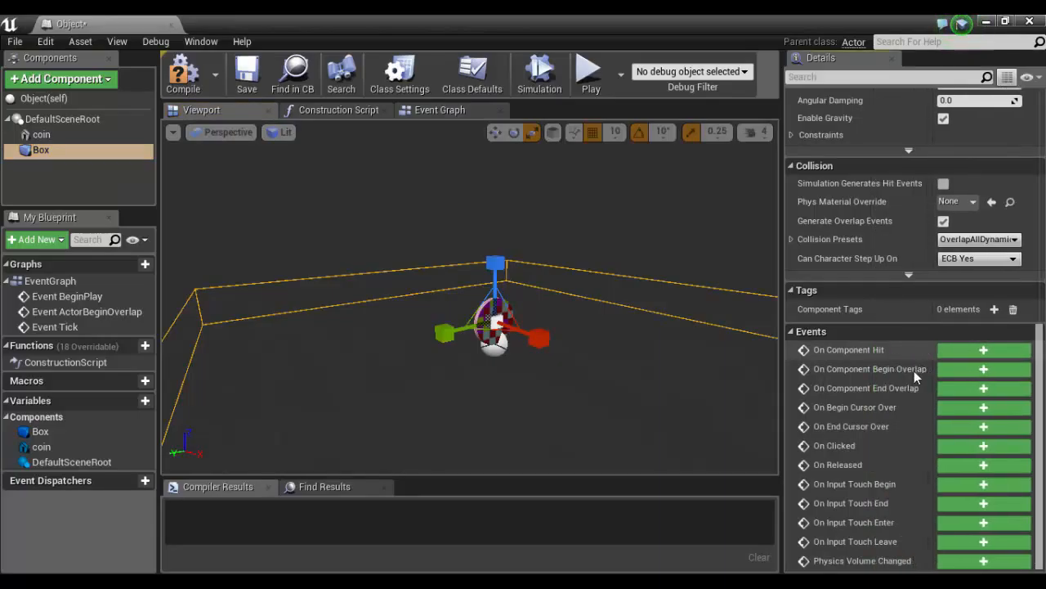
click(950, 369)
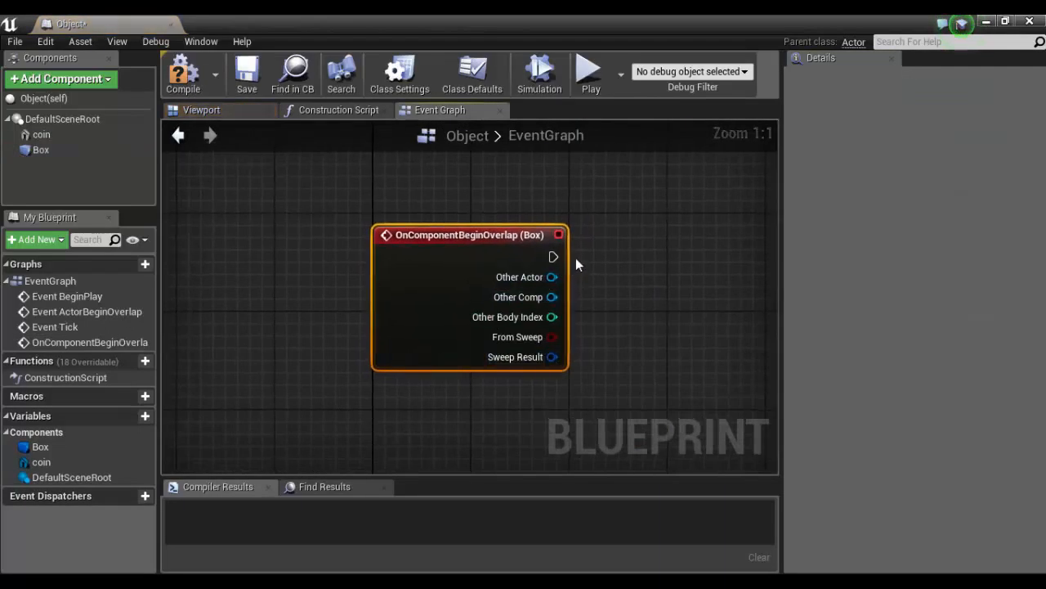
- Add a Set Material (coin) node driven by the box's Begin Overlap event and place it beside the event
right_drag(659, 295, 434, 322)
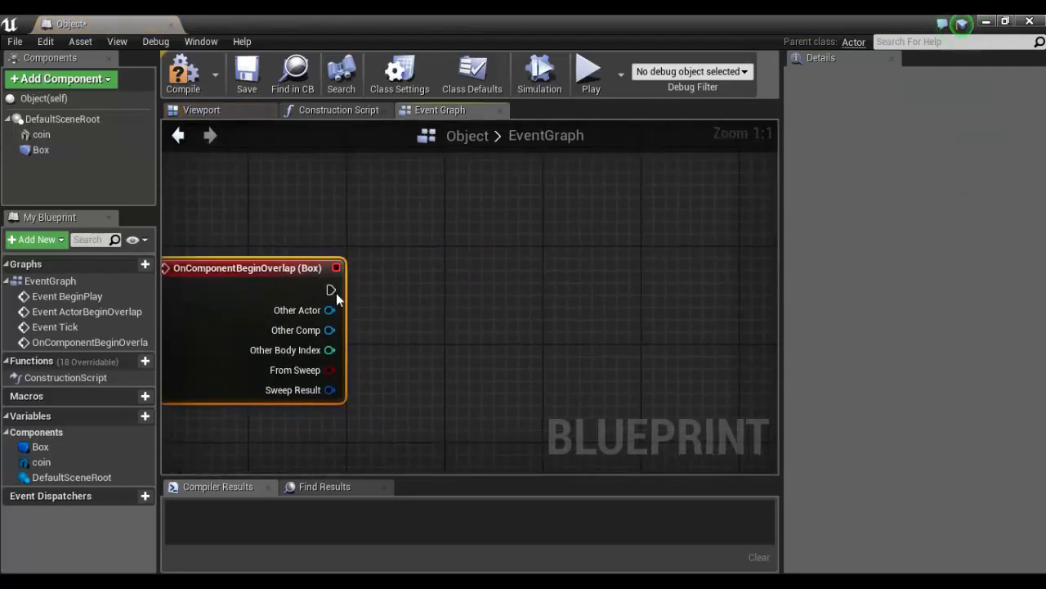
drag(330, 290, 425, 261)
text(se)
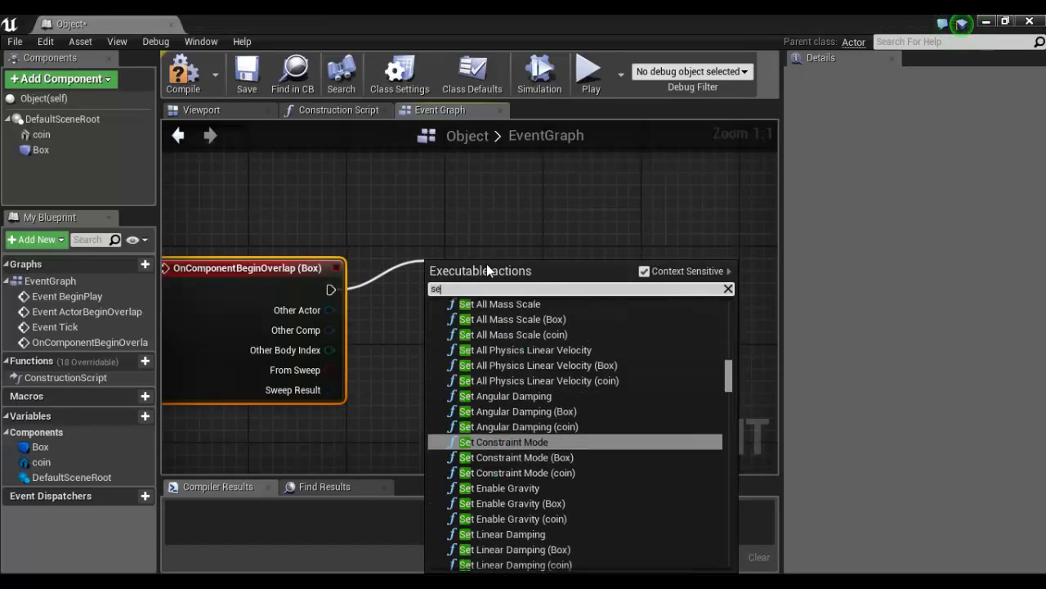
text(t material)
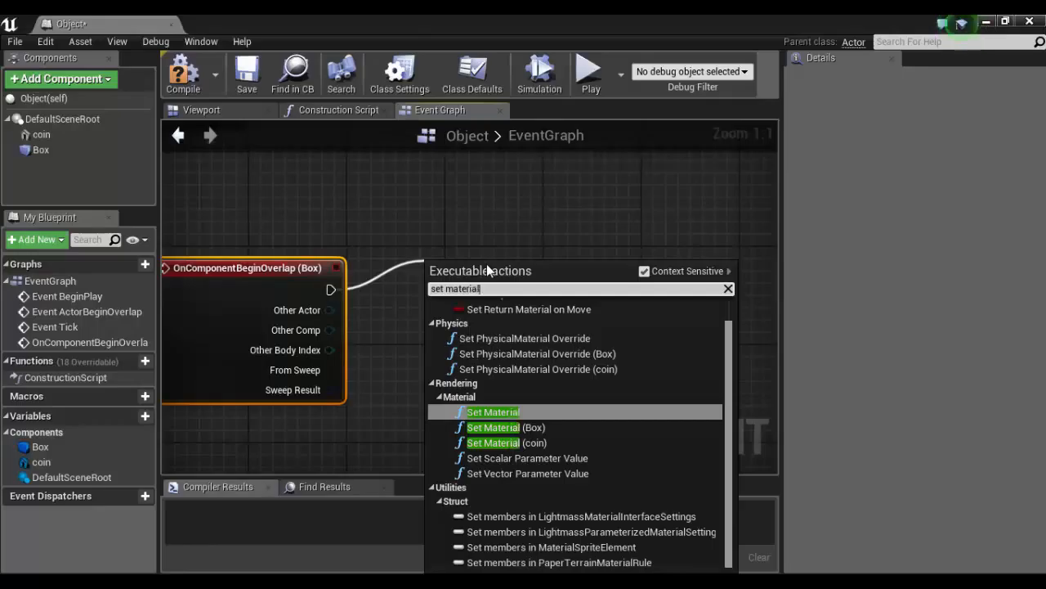
click(539, 442)
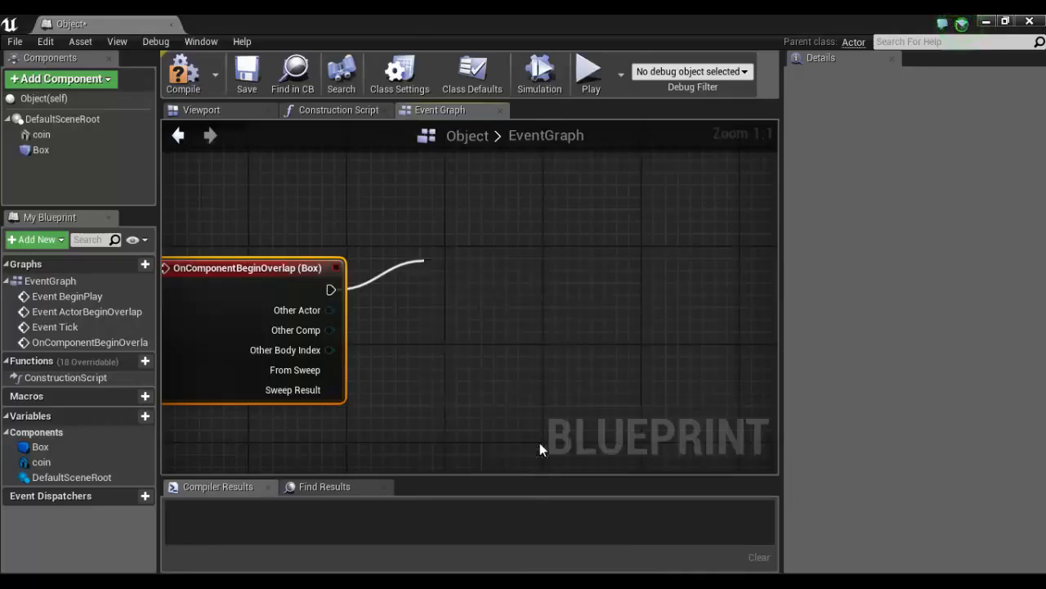
drag(524, 276, 547, 250)
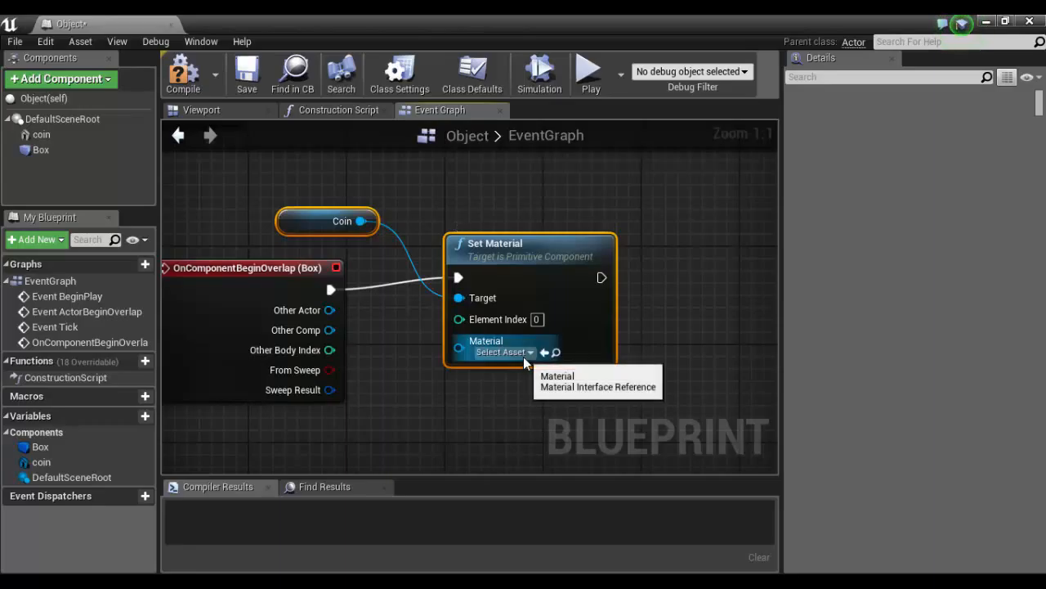
- Add an On Component End Overlap event for the collision box
right_drag(281, 293, 213, 229)
click(63, 152)
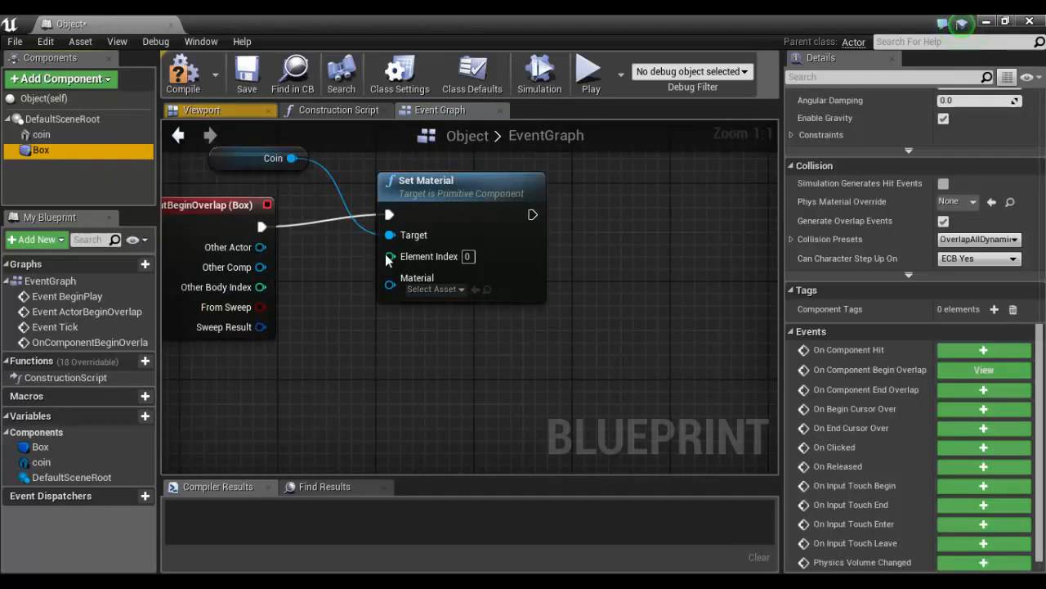
click(981, 390)
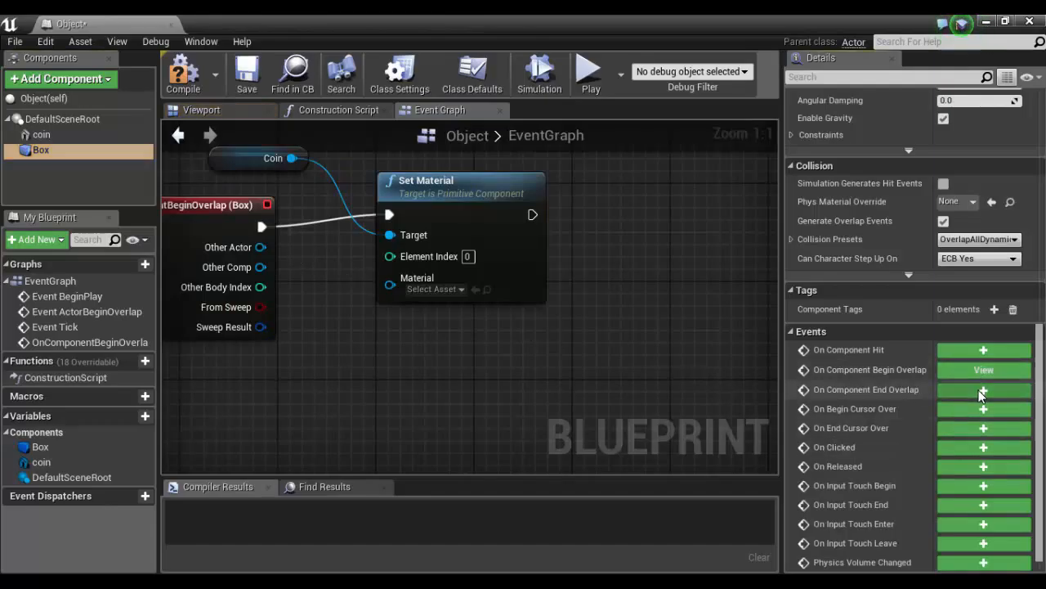
drag(549, 277, 571, 263)
click(704, 225)
right_drag(704, 225, 568, 405)
- Duplicate the Coin and Set Material nodes, connect the copy to the End Overlap event, and compile the blueprint
click(438, 187)
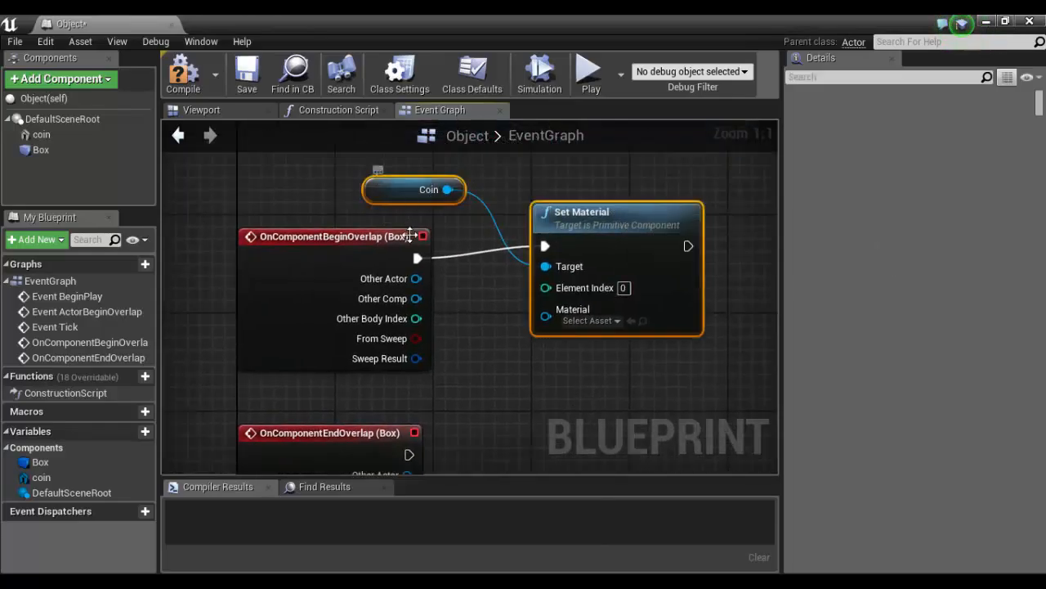
right_drag(603, 420, 508, 255)
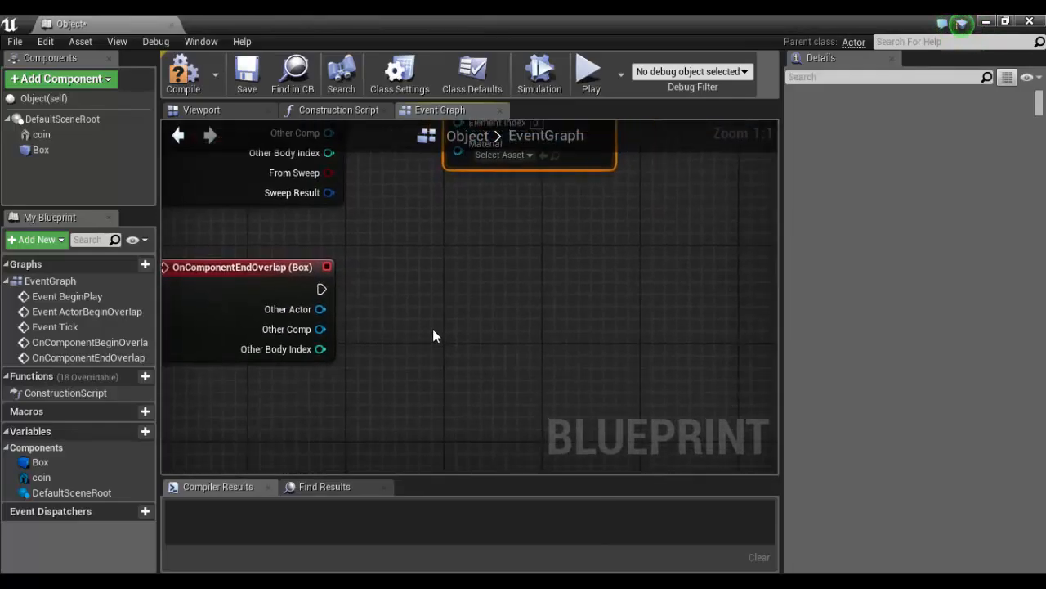
key(ctrl+v)
drag(642, 381, 566, 259)
drag(458, 276, 327, 288)
right_drag(409, 299, 367, 357)
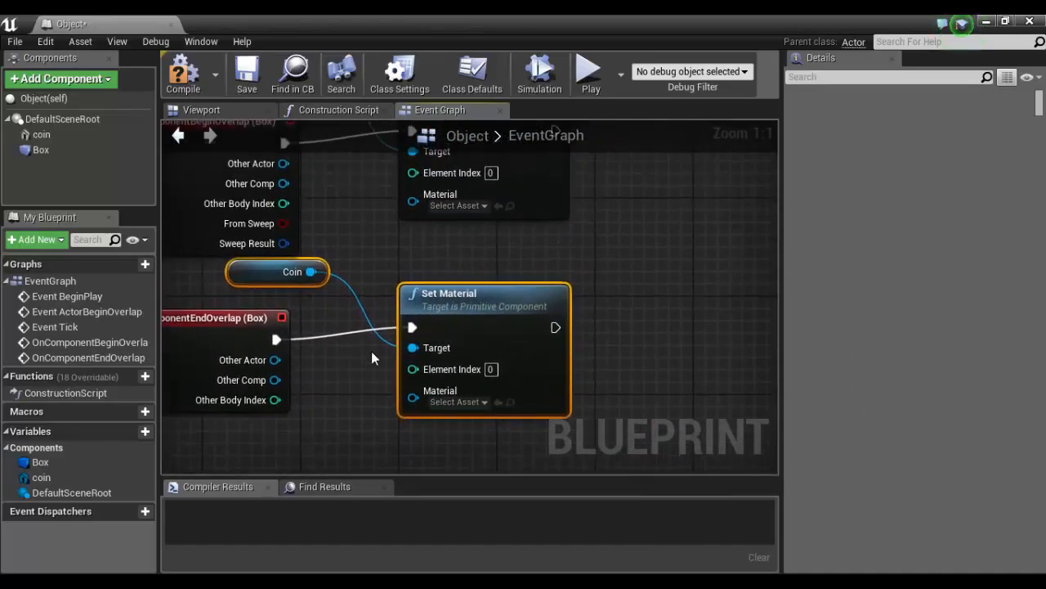
right_drag(550, 270, 632, 314)
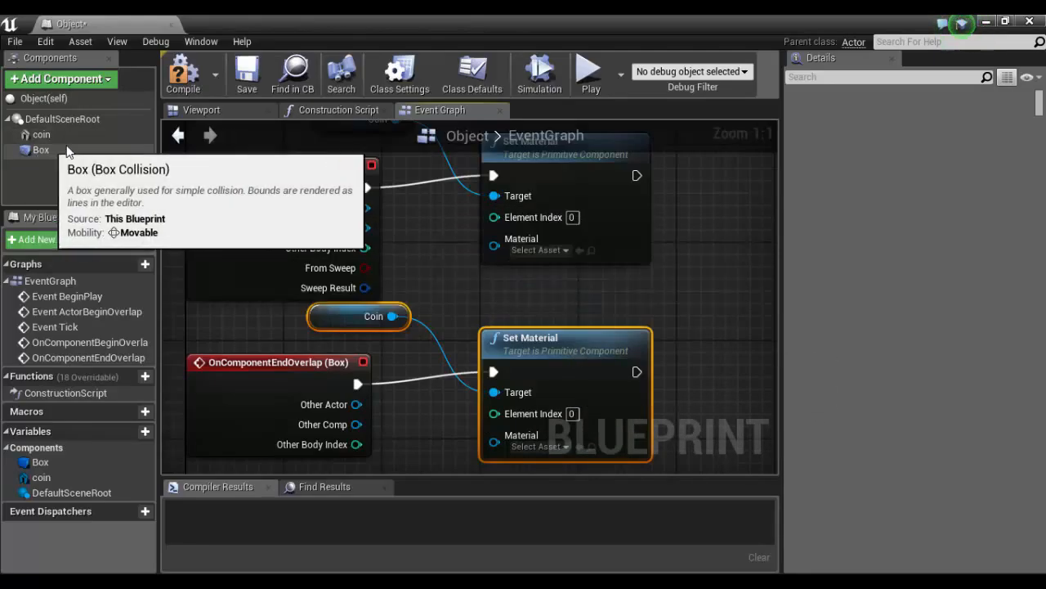
click(180, 78)
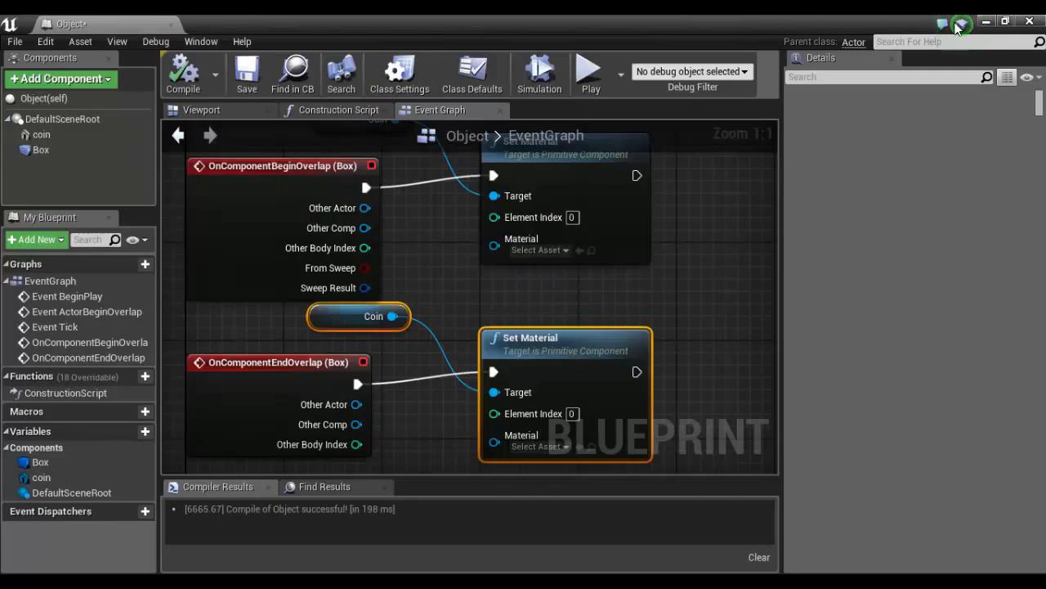
- Examine the trigger box's extent around the coin in the blueprint's 3D view
click(997, 21)
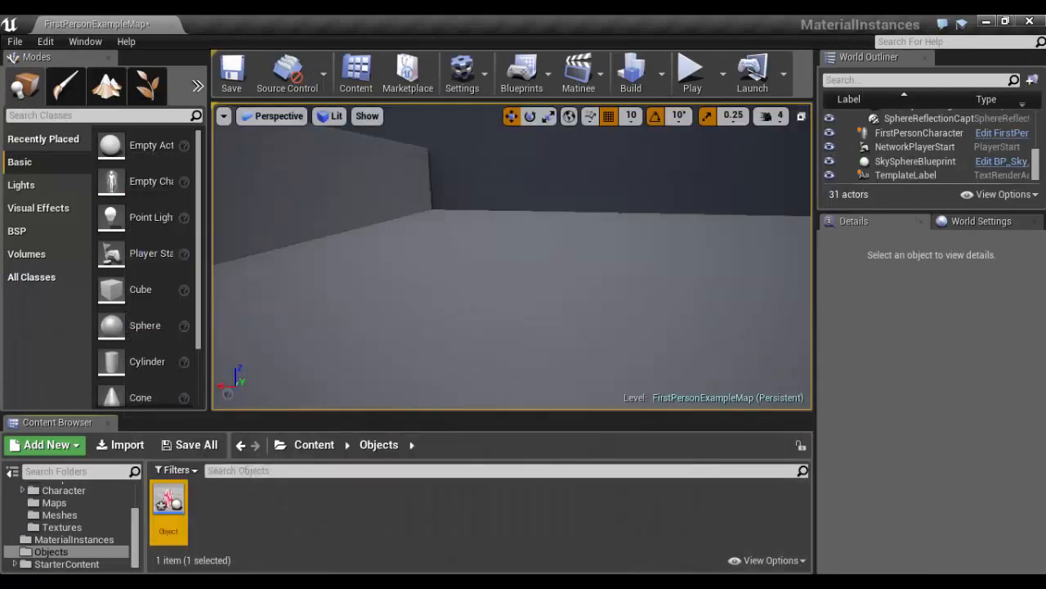
right_drag(450, 270, 731, 300)
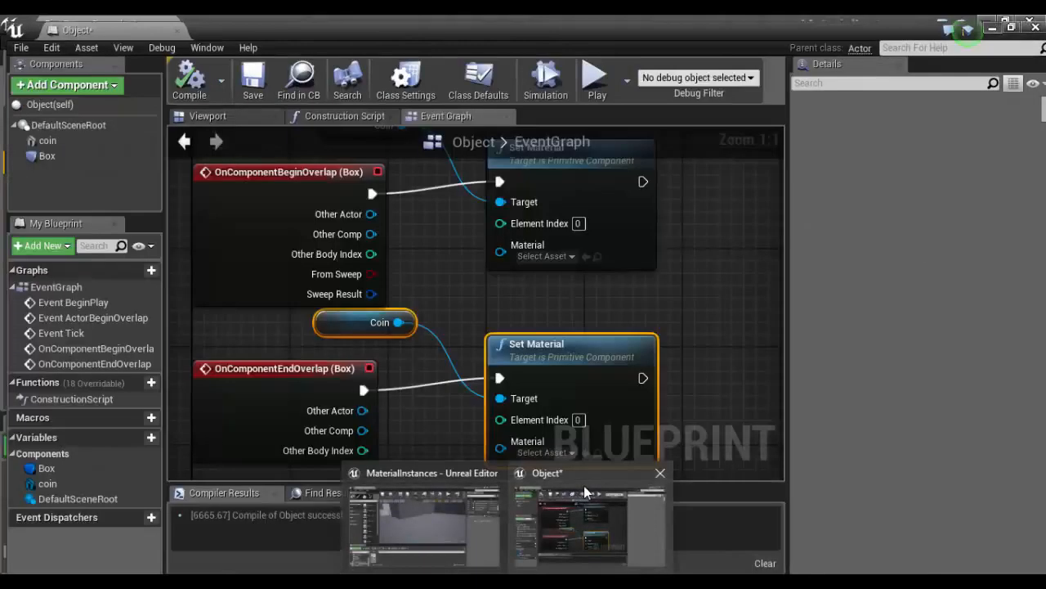
click(584, 486)
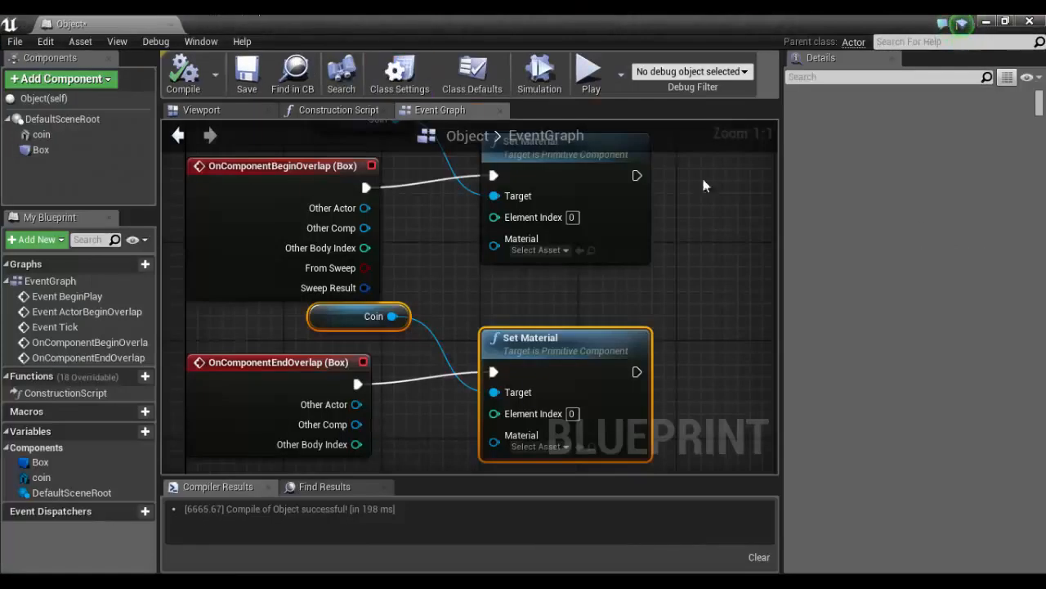
click(240, 109)
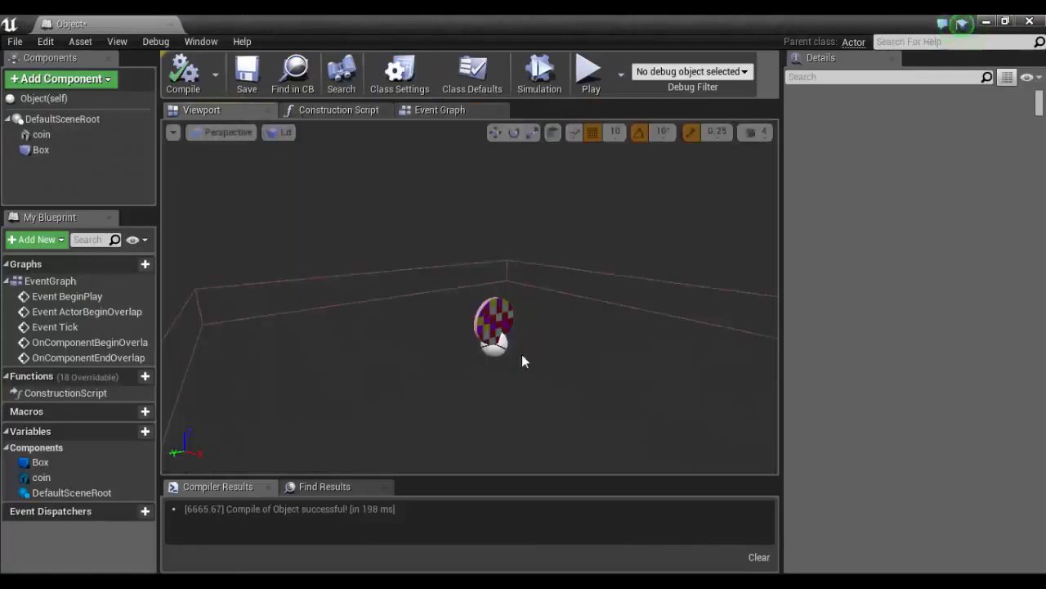
right_drag(525, 361, 605, 362)
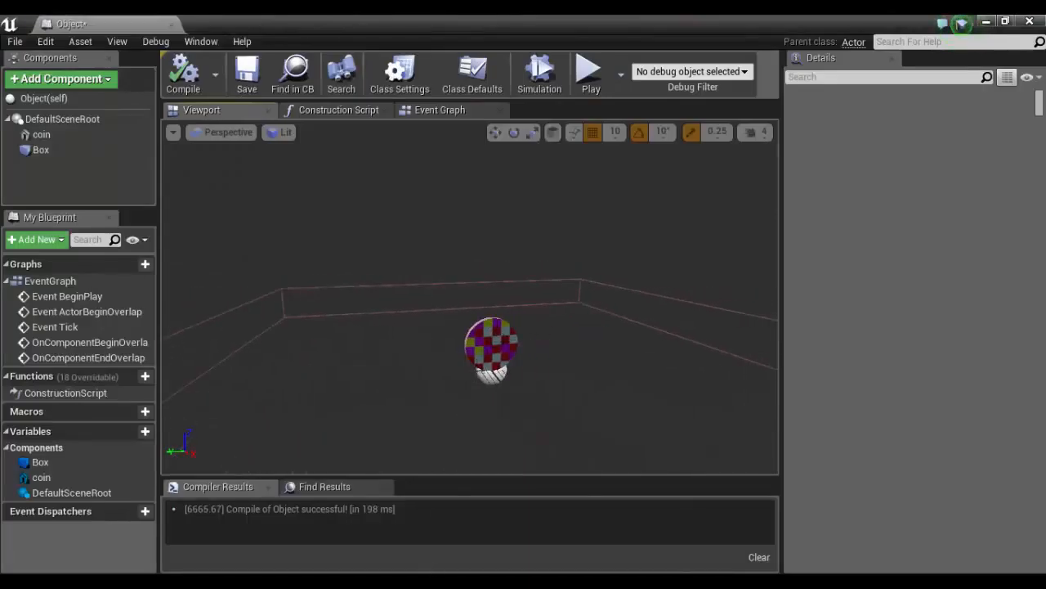
- Return to the level editor and open the MaterialInstances content folder
click(987, 22)
right_drag(274, 512, 273, 503)
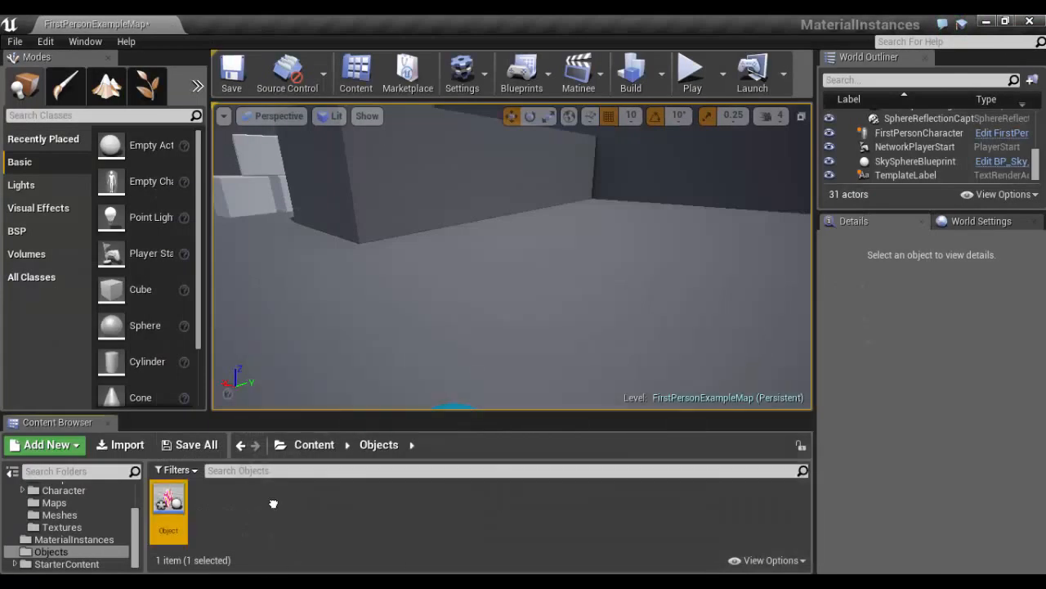
click(314, 444)
double_click(206, 497)
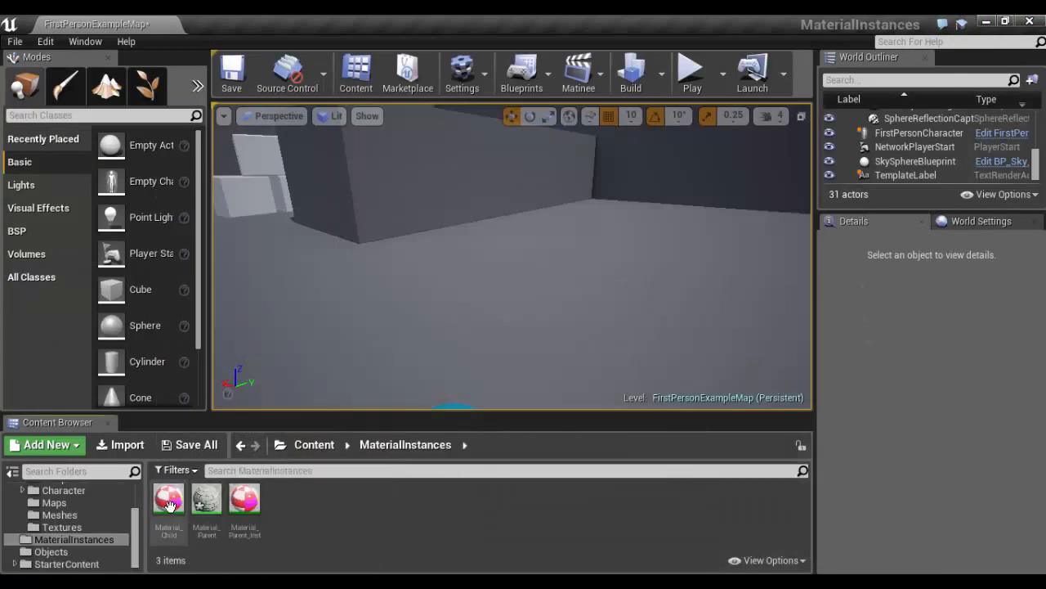
- Create a material instance of Material_Parent named Material_Child2 and open it for editing
right_click(250, 496)
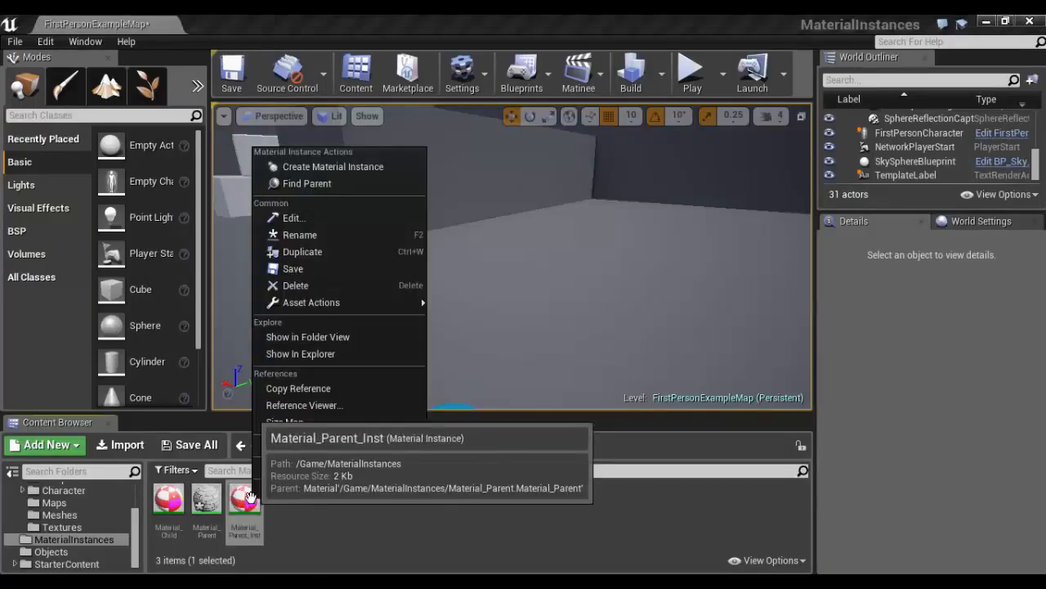
click(203, 503)
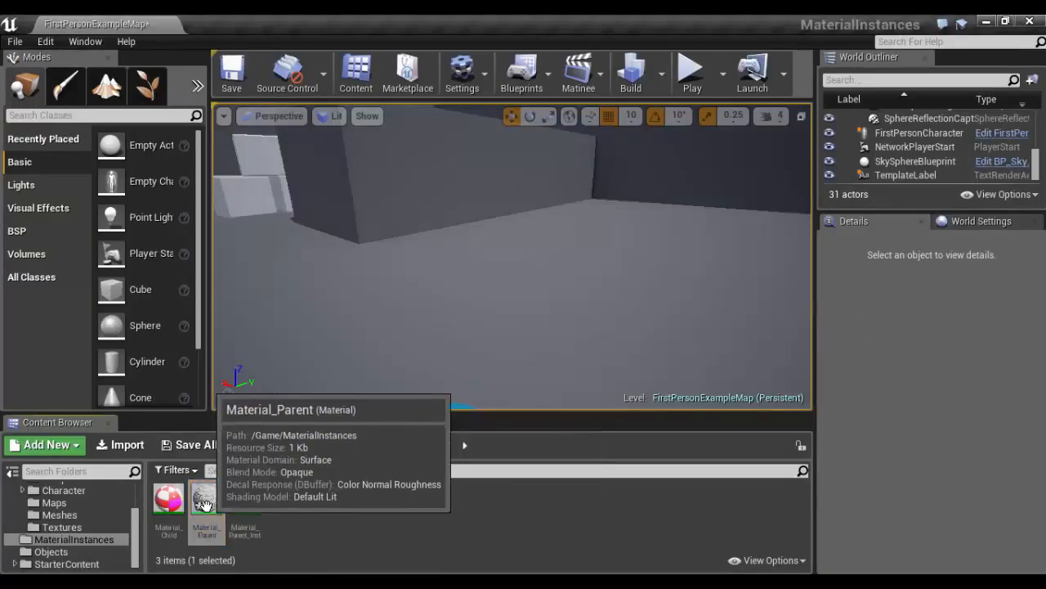
right_click(204, 503)
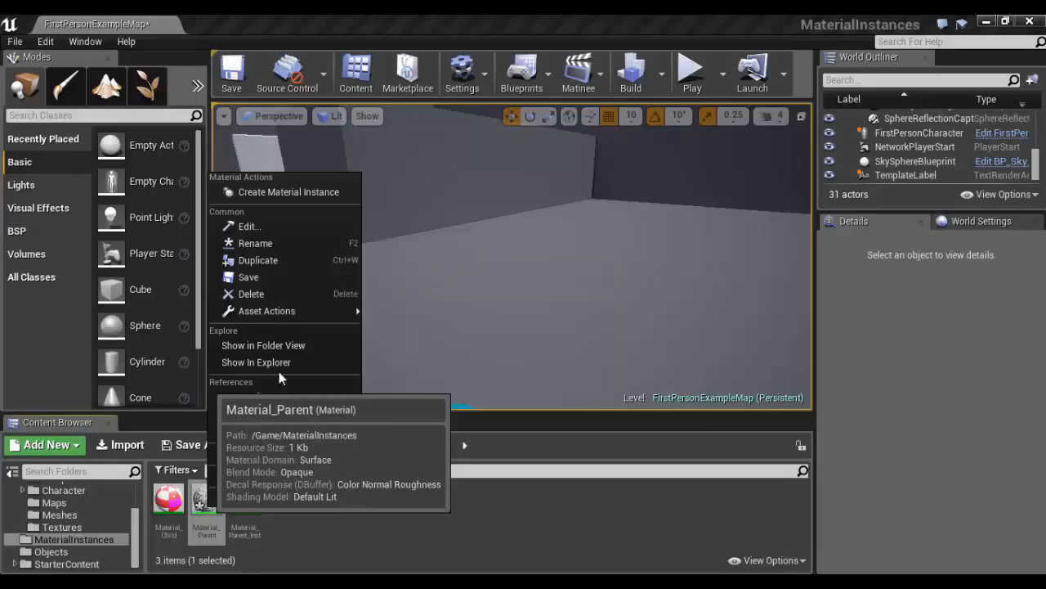
click(289, 191)
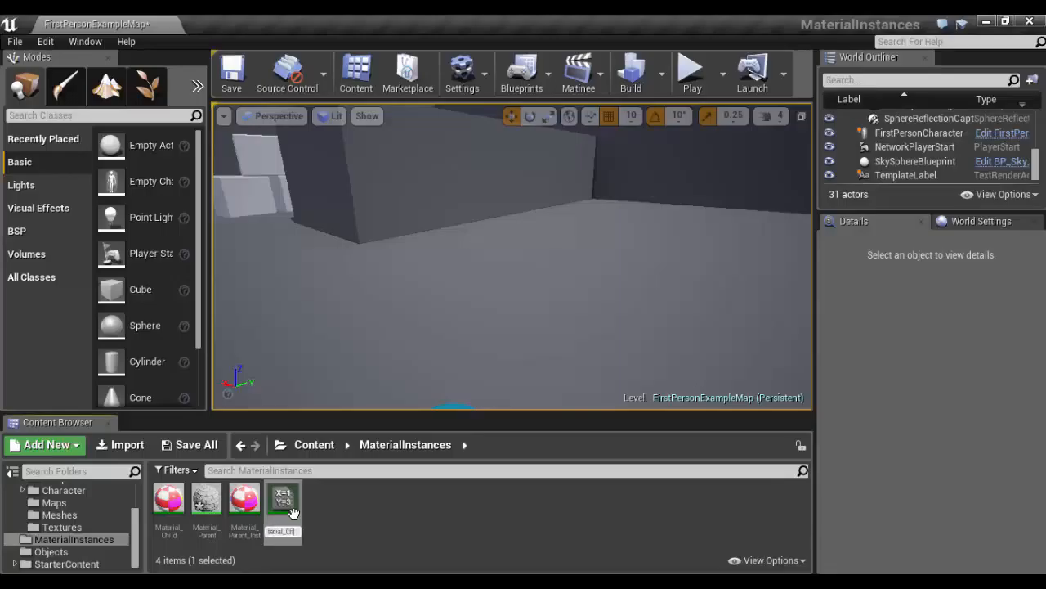
text(d)
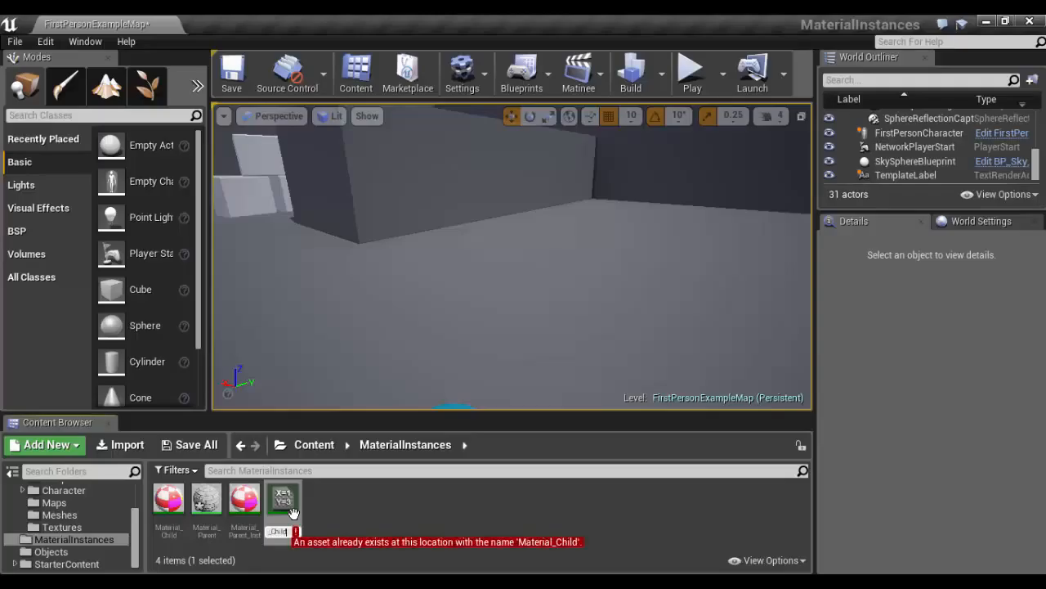
text(2)
key(Return)
double_click(206, 500)
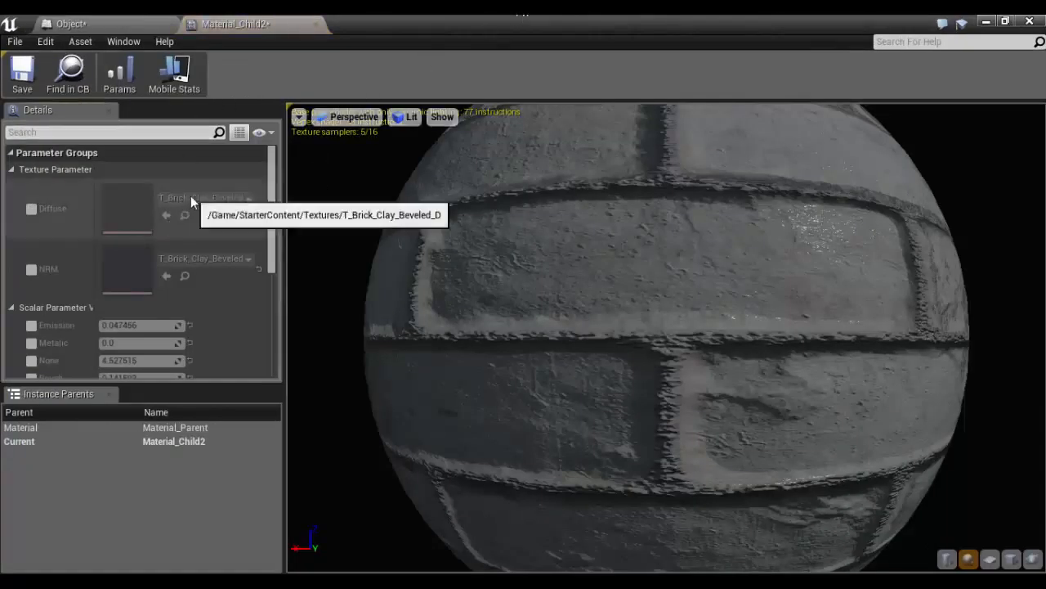
- Override the Diffuse texture with T_Ceramic_Tile_M and the NRM texture with T_Ceramic_Tile_N in Material_Child2
click(31, 209)
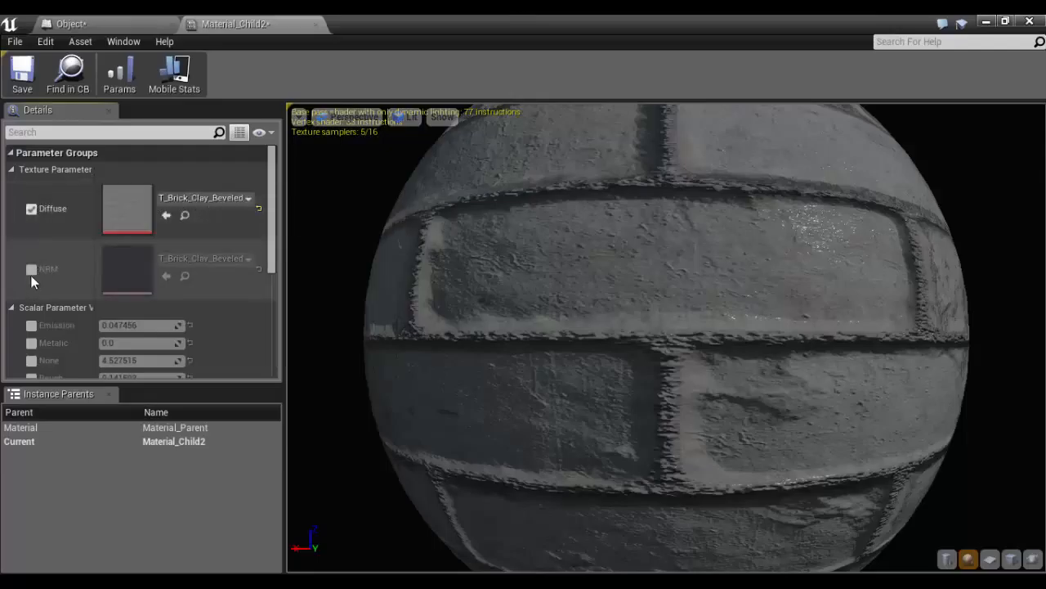
click(31, 269)
click(204, 198)
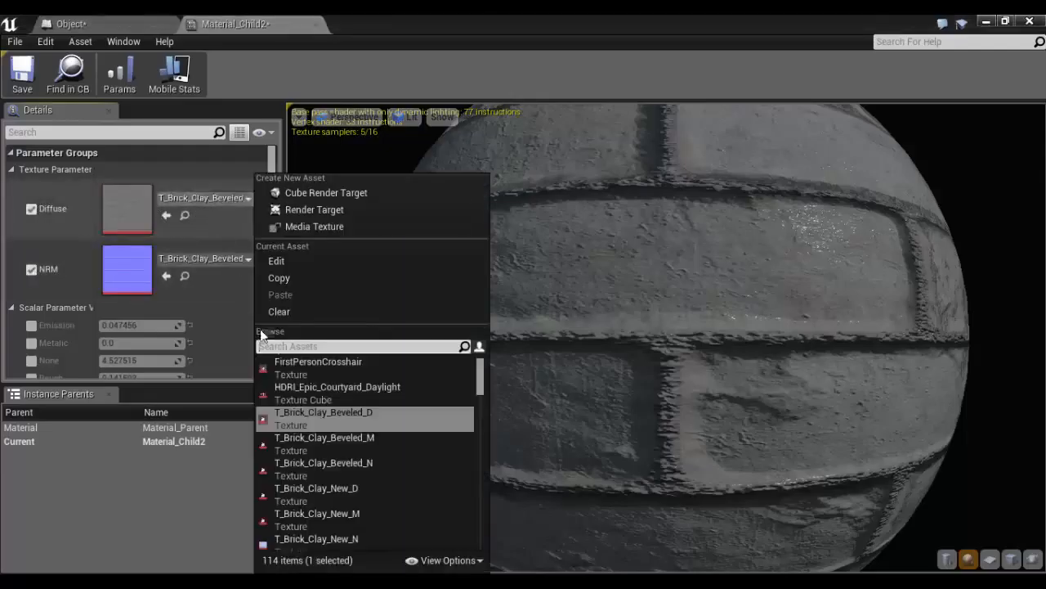
scroll(381, 467, down, 4)
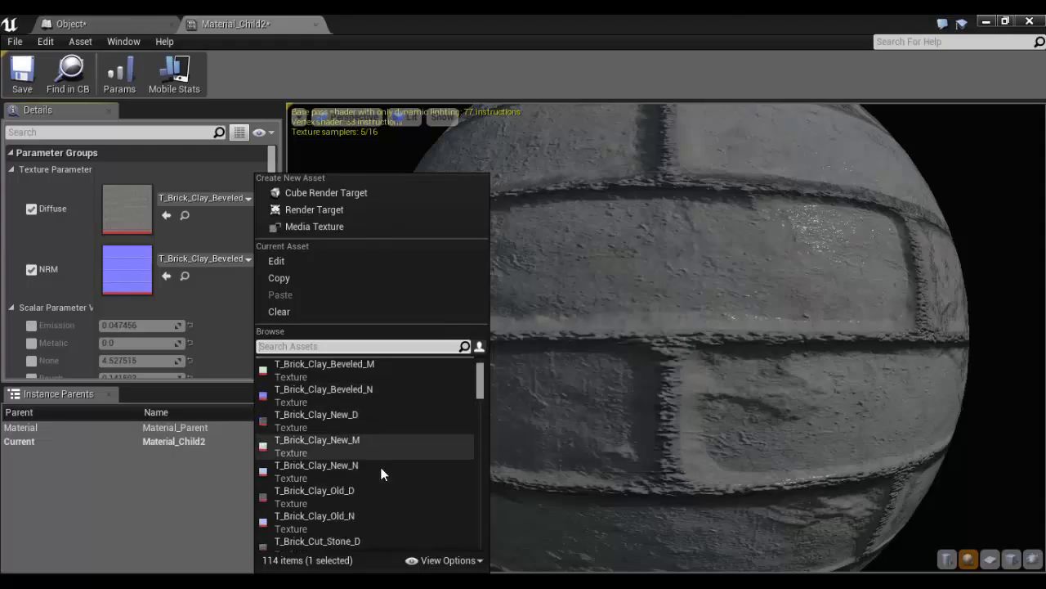
scroll(381, 475, down, 5)
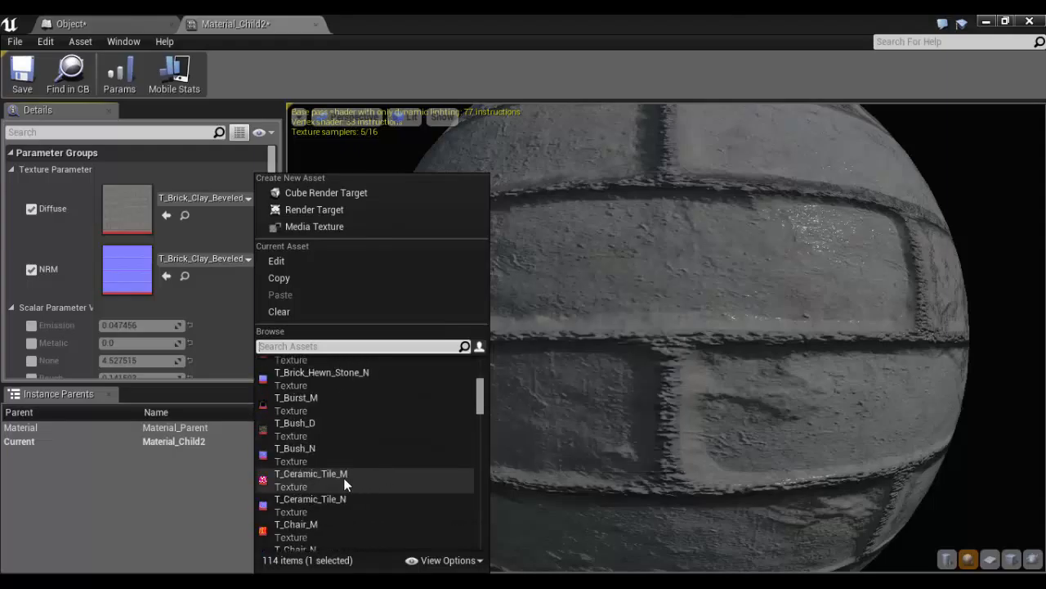
click(339, 475)
click(203, 258)
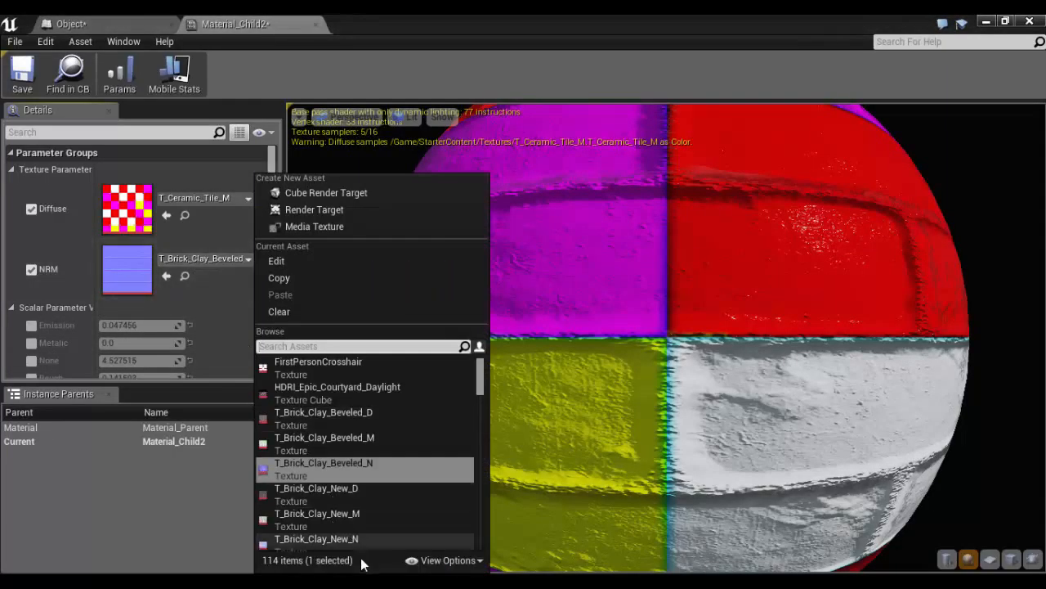
scroll(369, 484, down, 9)
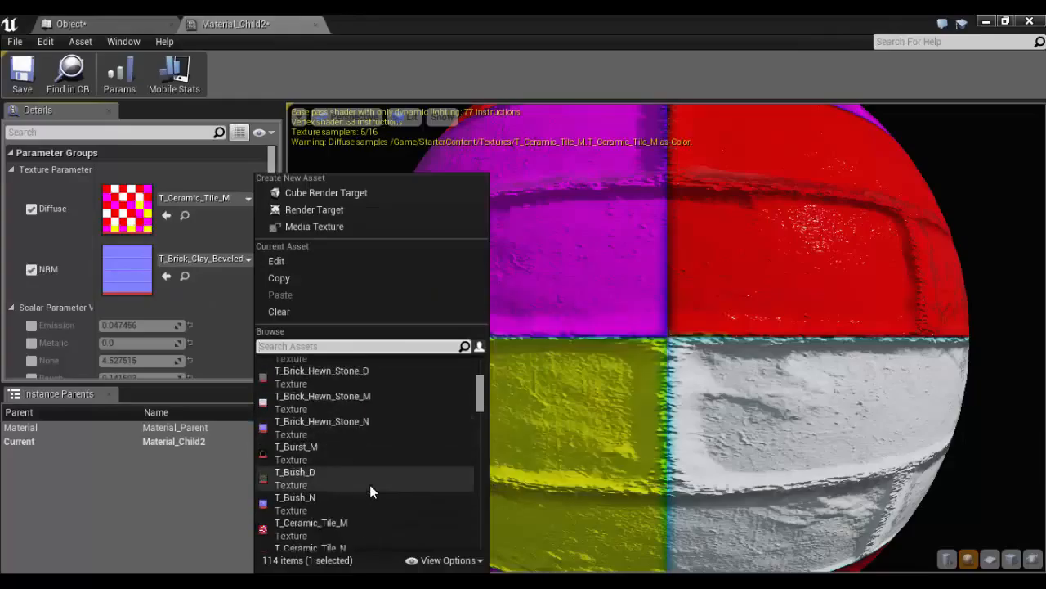
click(348, 502)
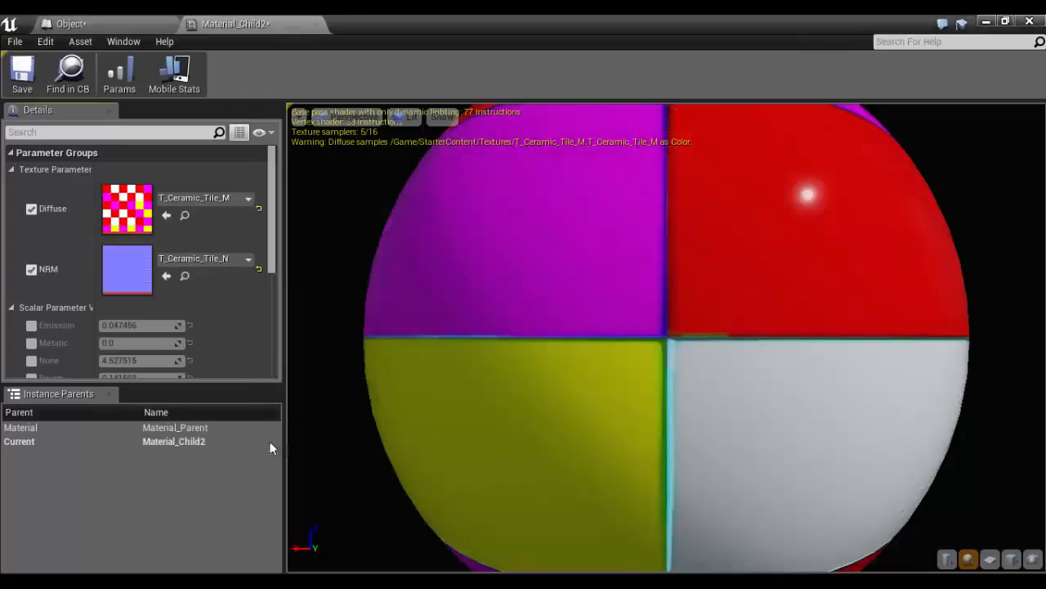
- Enable the Emission, Metalic and None parameters, setting them to about 4.097, 0.566 and -2.6 respectively
click(30, 327)
click(110, 325)
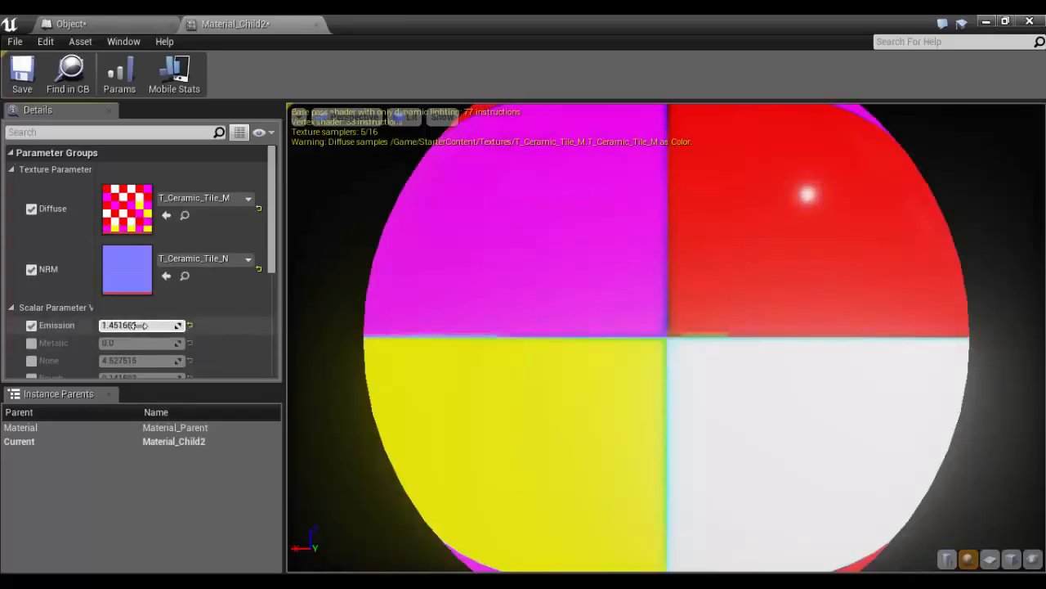
drag(137, 325, 177, 325)
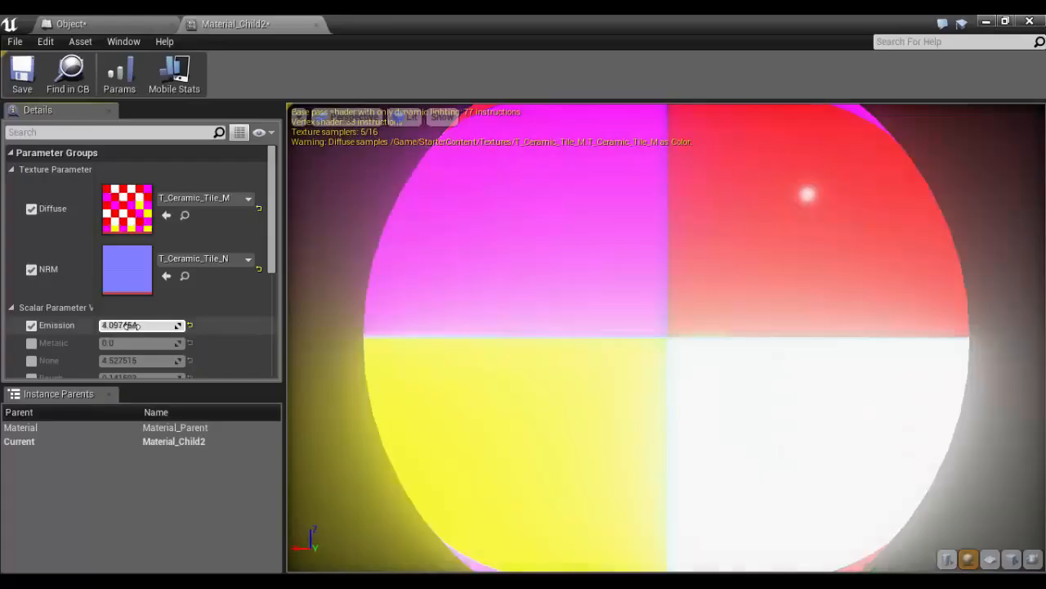
click(33, 347)
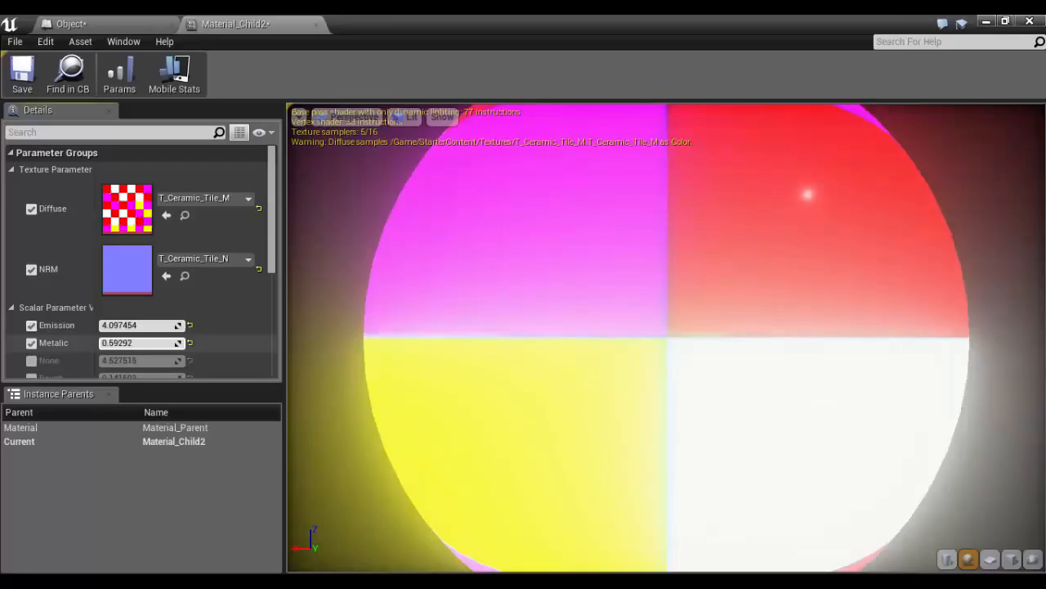
click(31, 360)
scroll(163, 262, down, 3)
drag(135, 253, 102, 254)
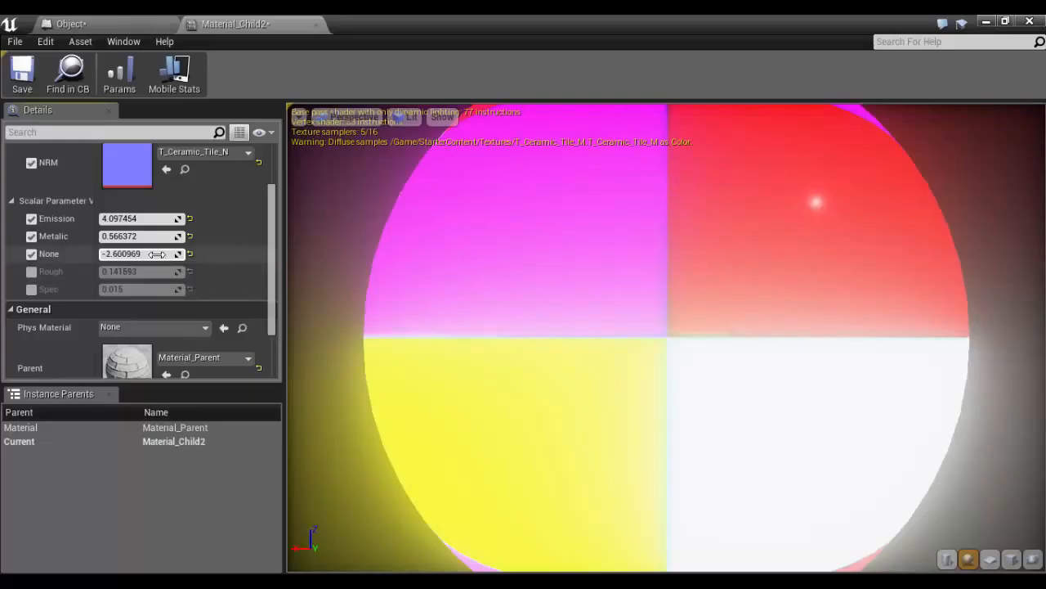
- Set the None parameter to about -5.896, enable Spec at about 0.449, and save Material_Child2
scroll(667, 337, up, 1)
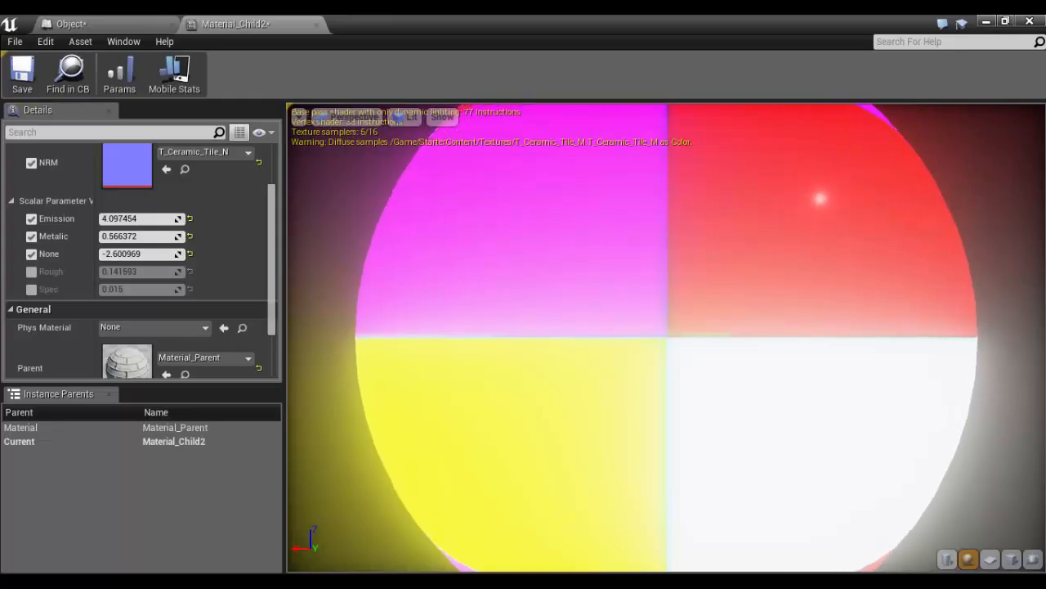
scroll(688, 209, down, 5)
drag(686, 215, 690, 288)
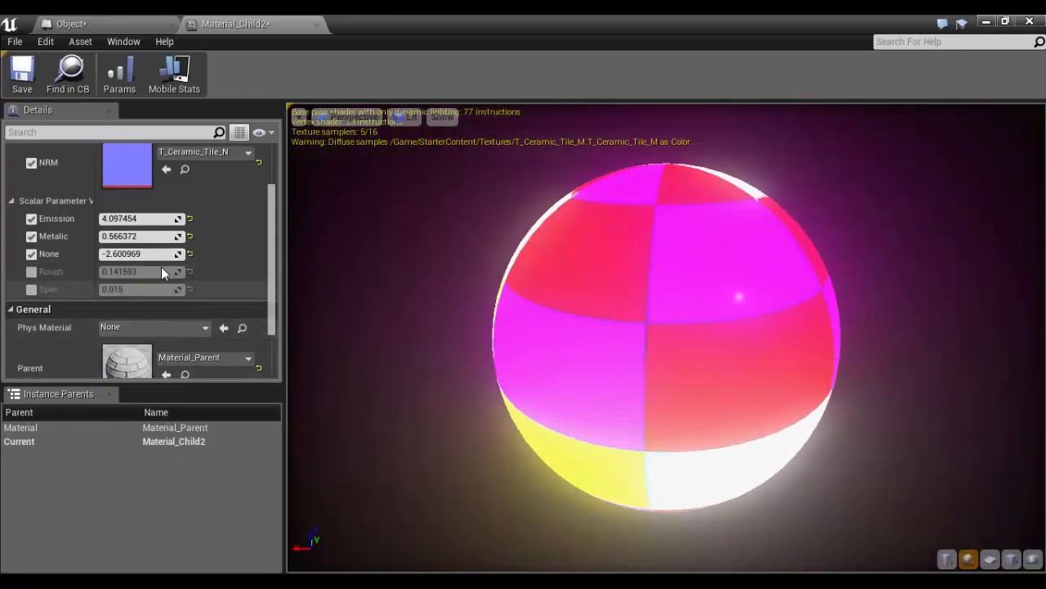
click(31, 289)
drag(161, 289, 190, 290)
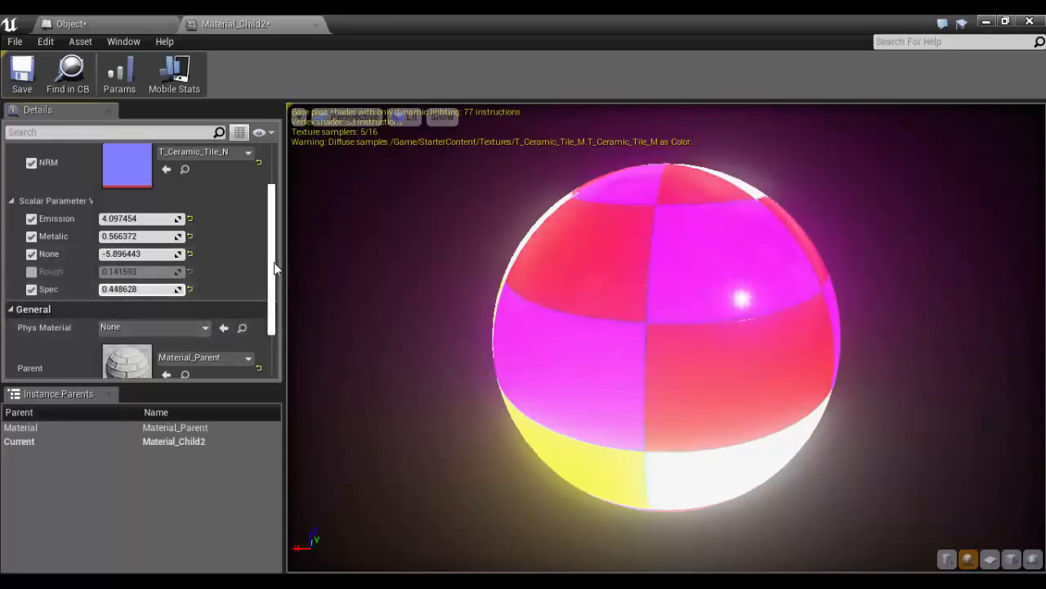
drag(272, 268, 264, 198)
click(22, 72)
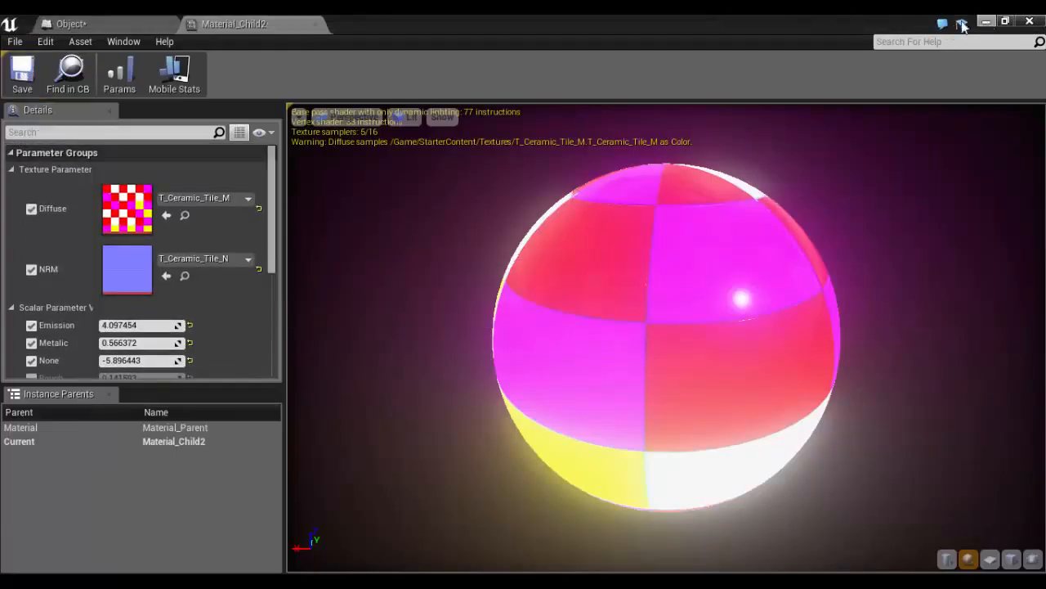
- In the Object blueprint's event graph, assign Material_Child2 to the Set Material node on the Begin Overlap event
click(86, 27)
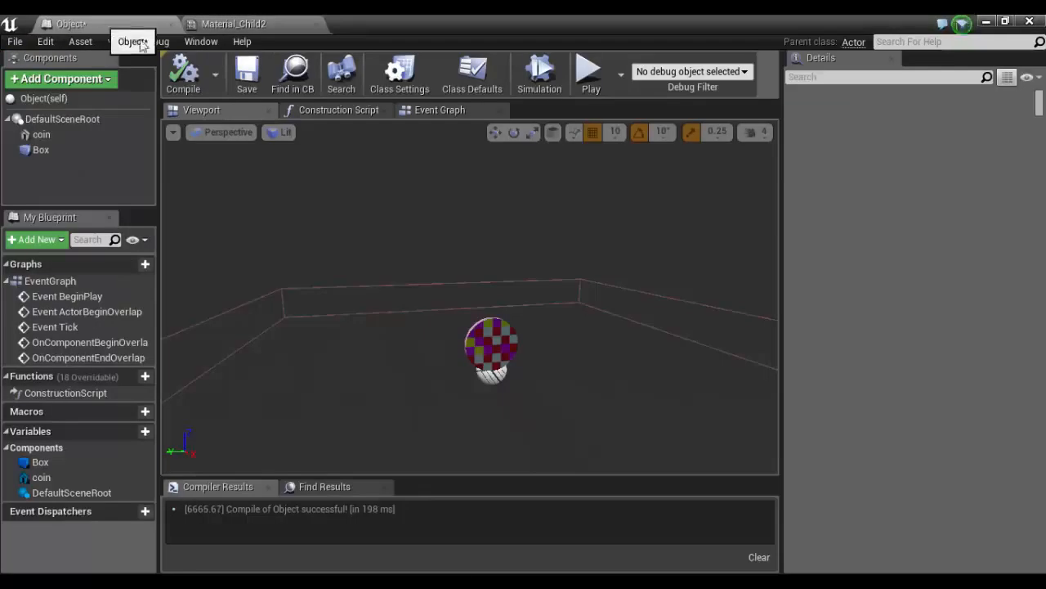
click(434, 112)
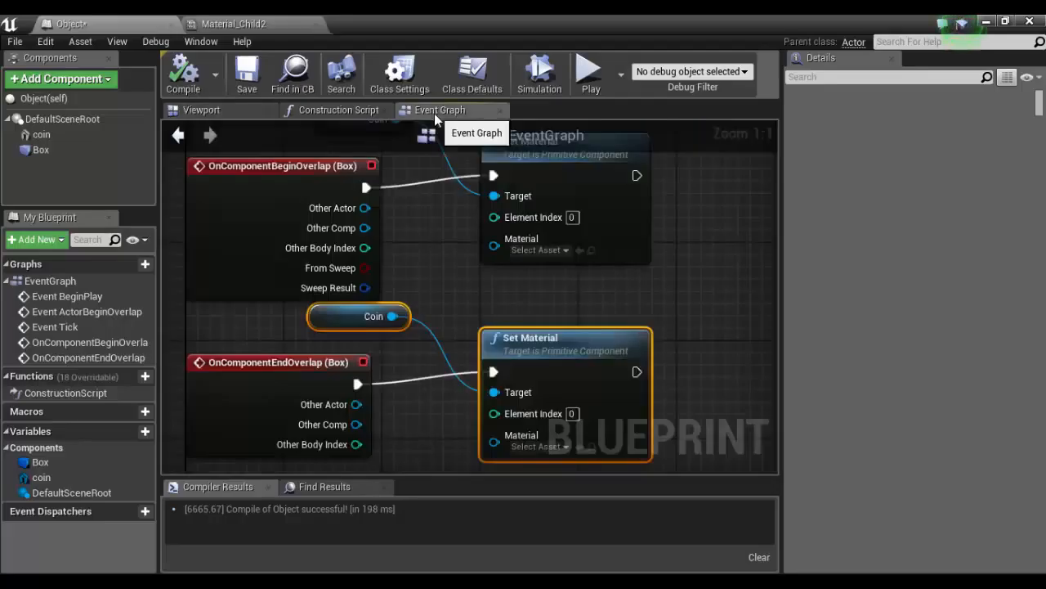
click(564, 251)
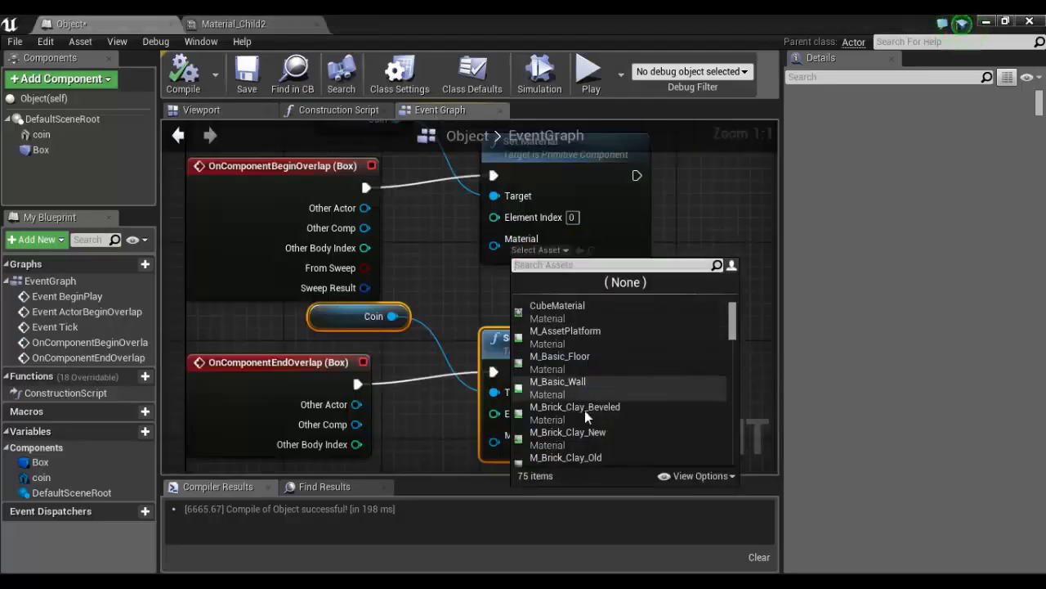
text(material)
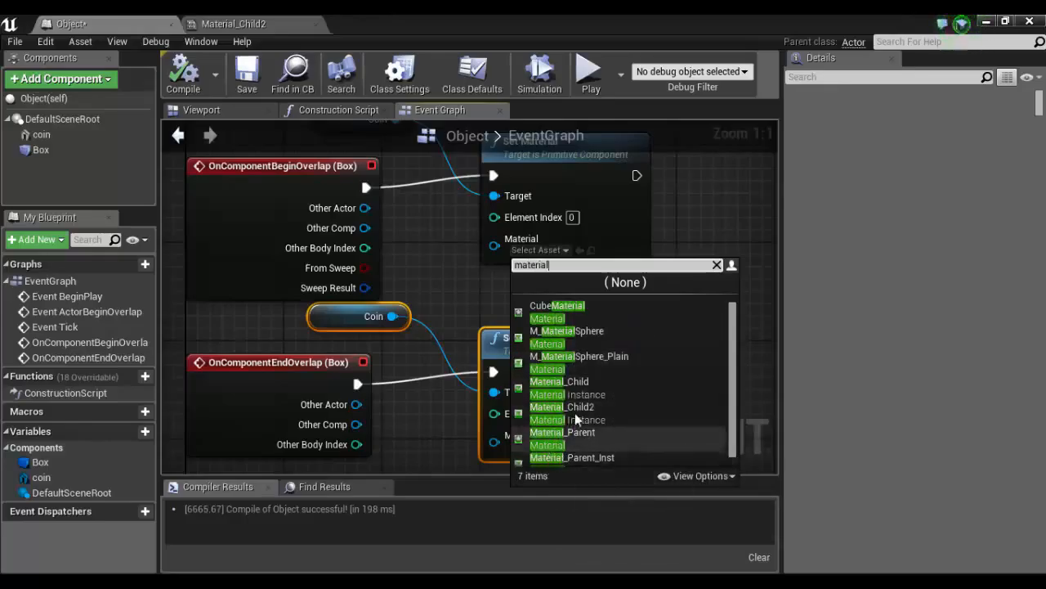
click(585, 413)
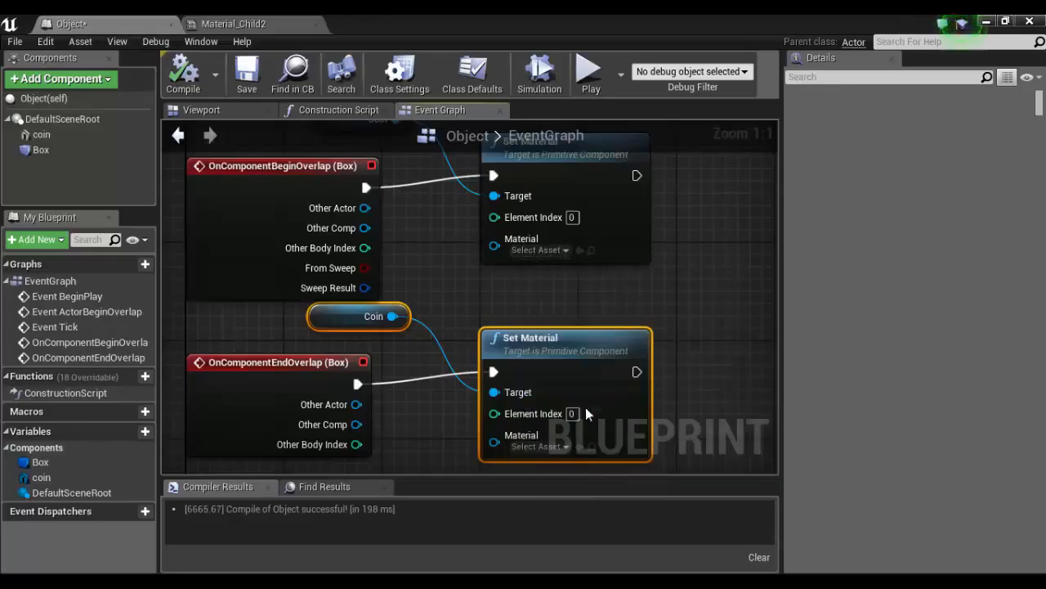
click(553, 446)
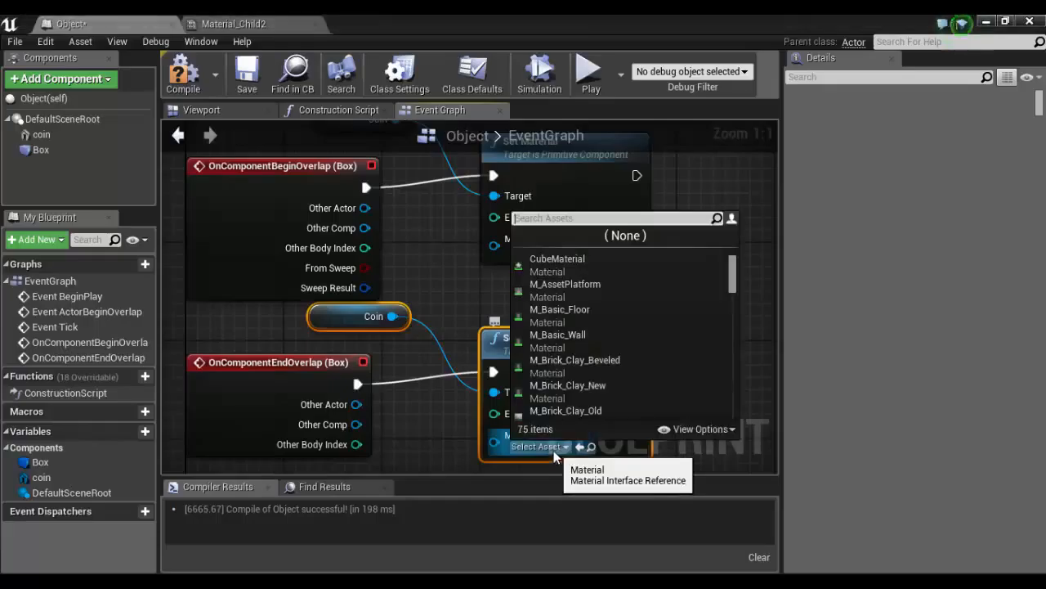
scroll(583, 319, down, 1)
scroll(585, 342, down, 2)
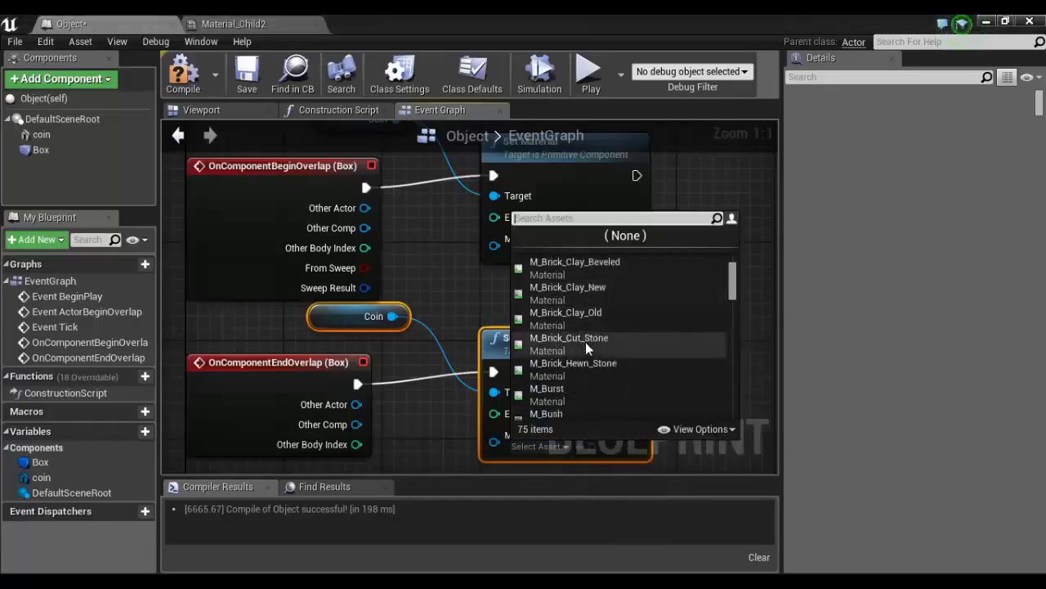
text(mate)
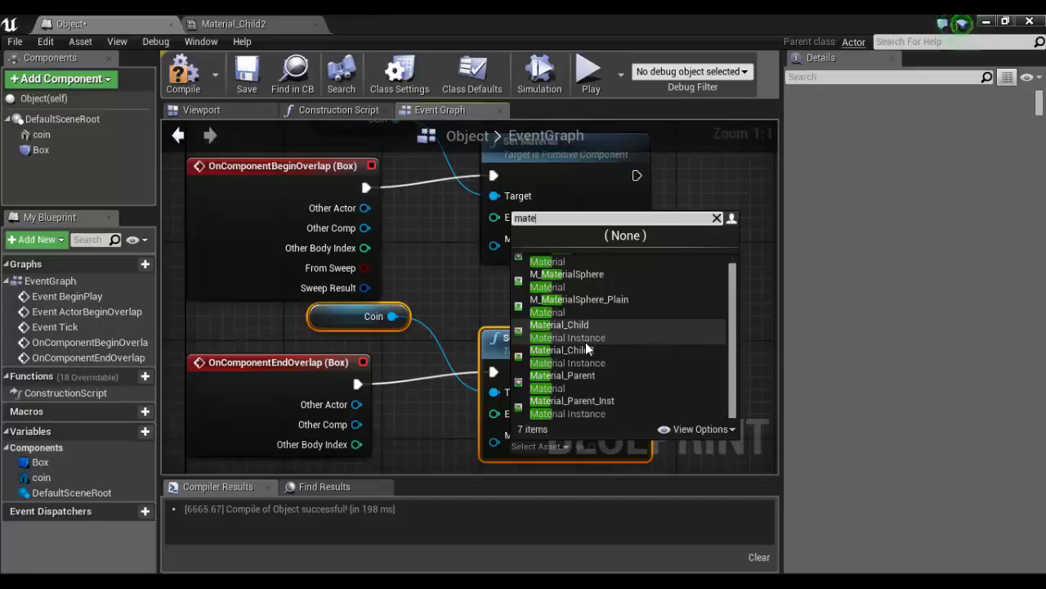
text(ri)
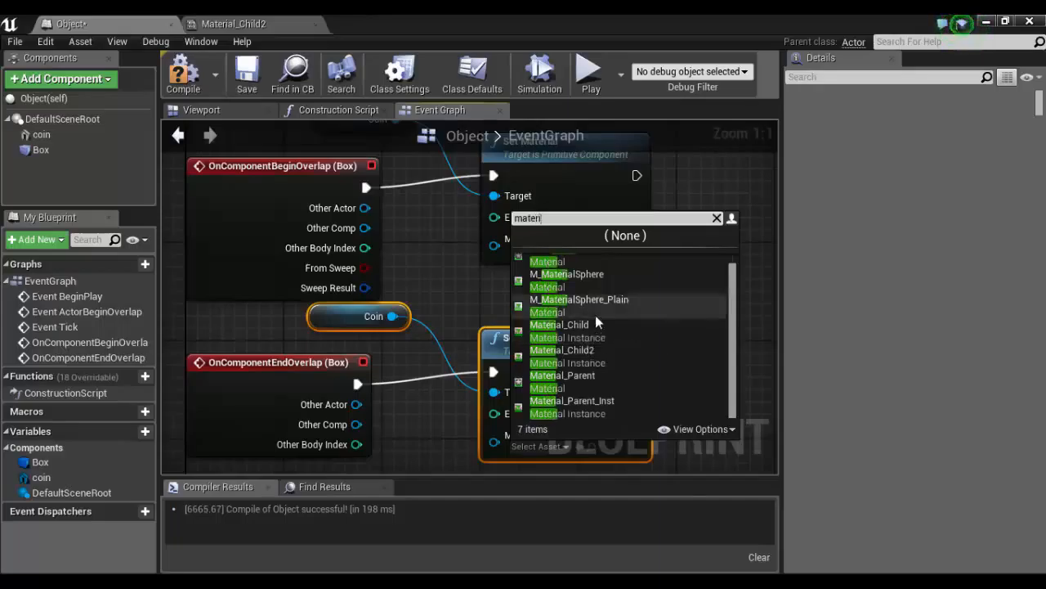
click(595, 318)
- Assign Material_Child to the End Overlap event's Set Material node, and compile and save the blueprint
click(552, 450)
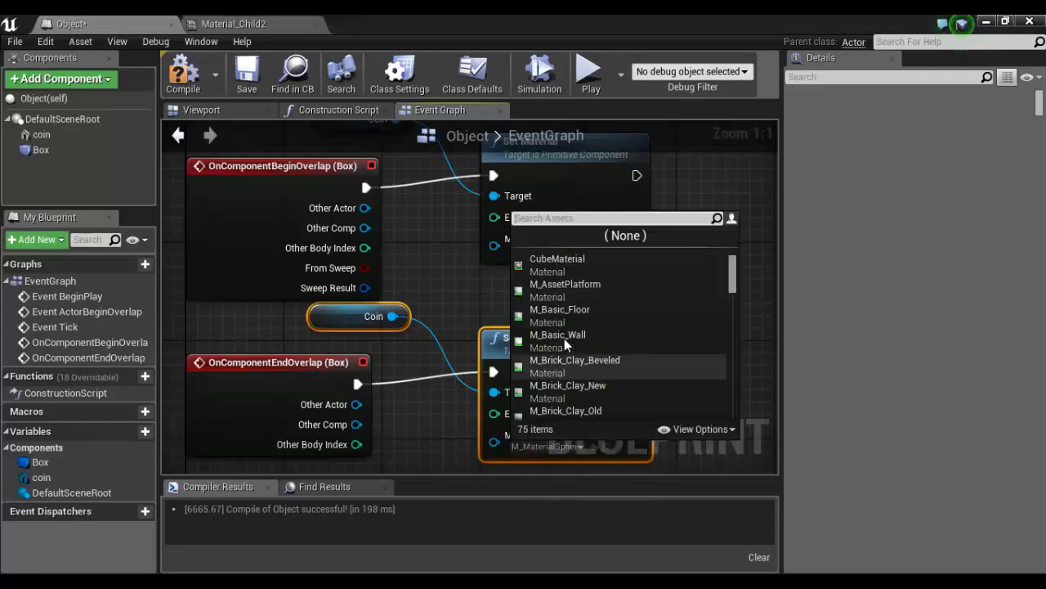
text(mat)
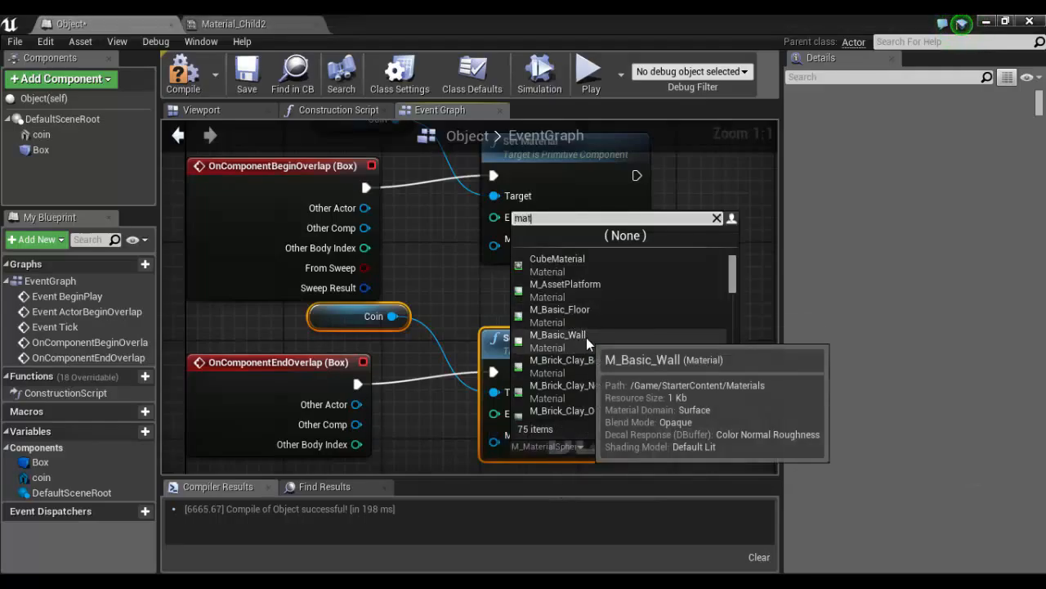
text(erial)
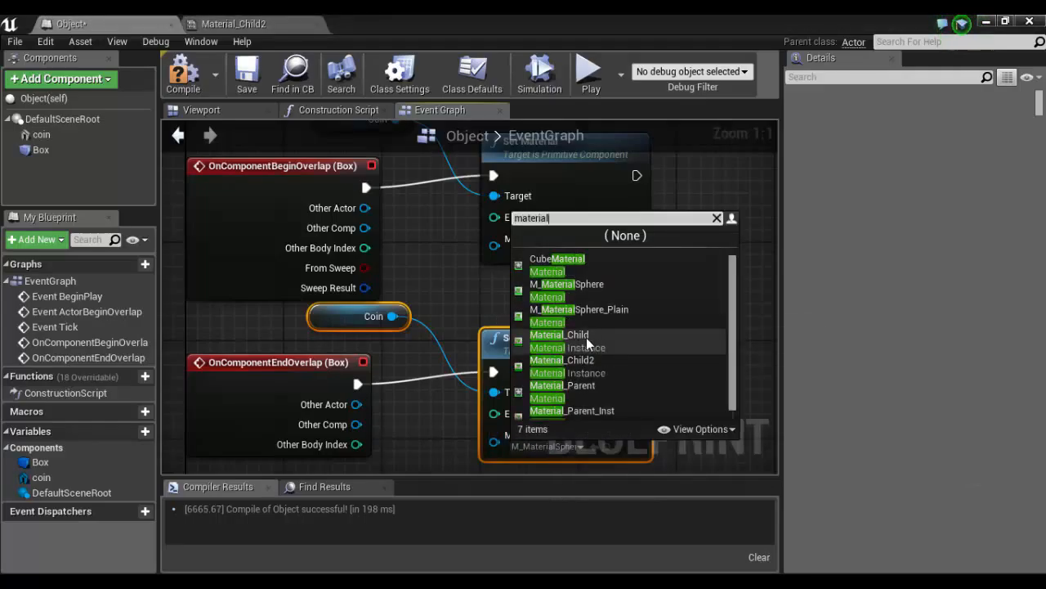
click(586, 337)
click(184, 73)
click(247, 74)
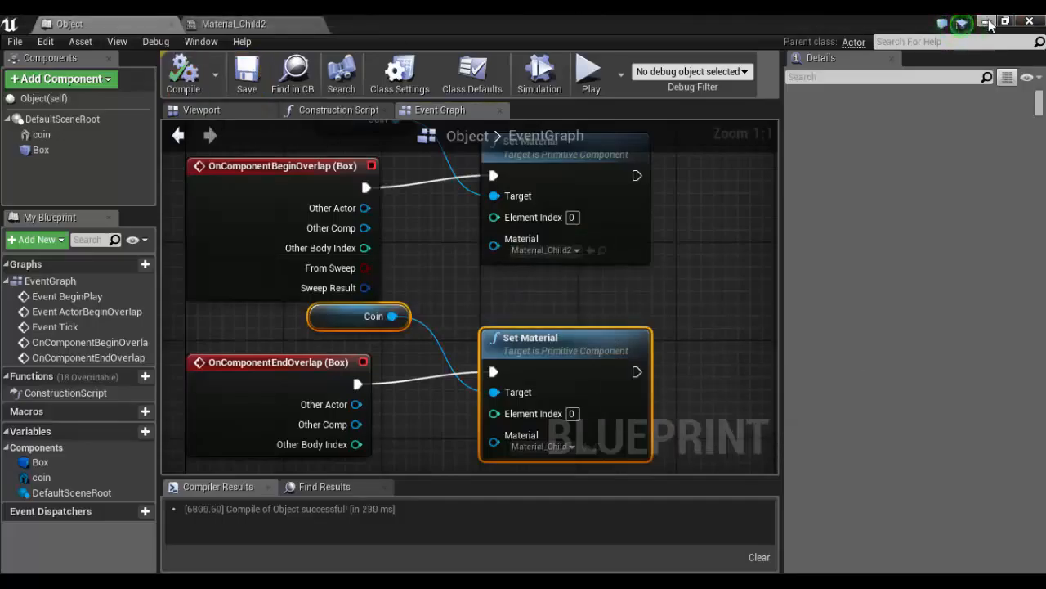
- Return to the level editor and place the Object blueprint from the Objects folder on the level's floor
click(233, 24)
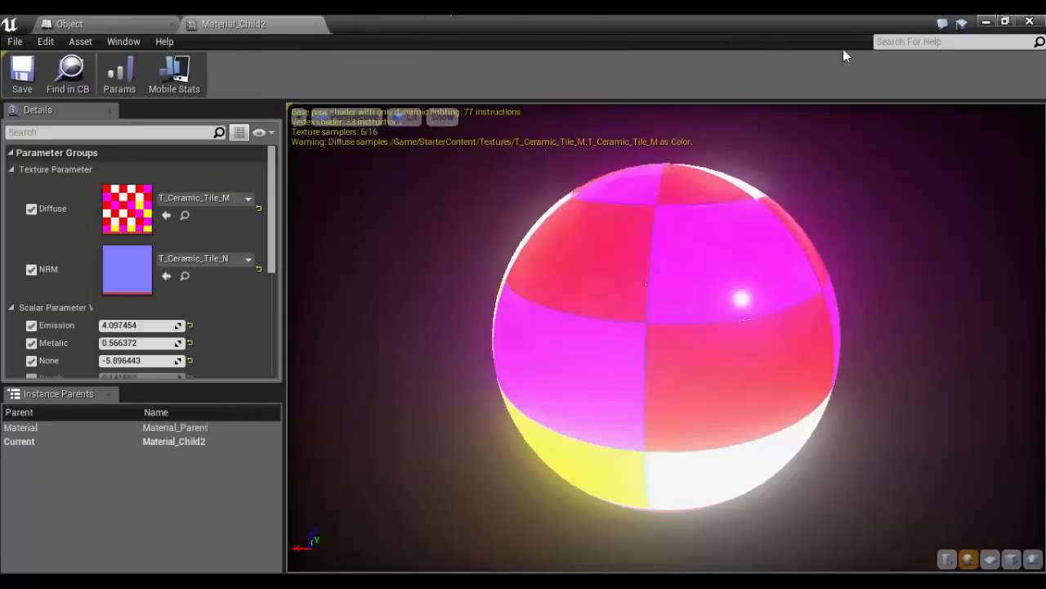
click(985, 23)
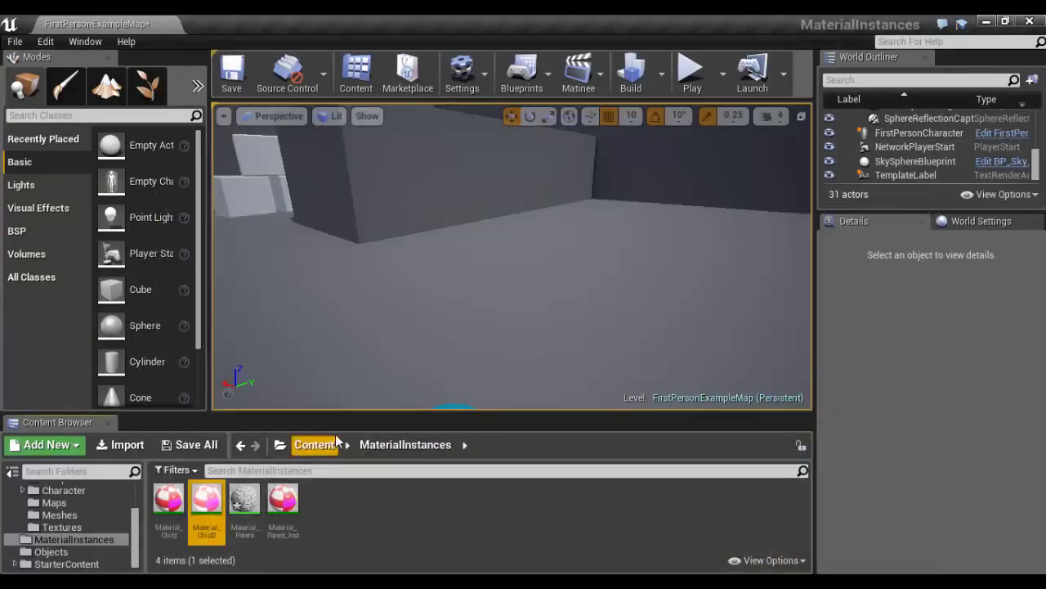
click(335, 444)
double_click(245, 500)
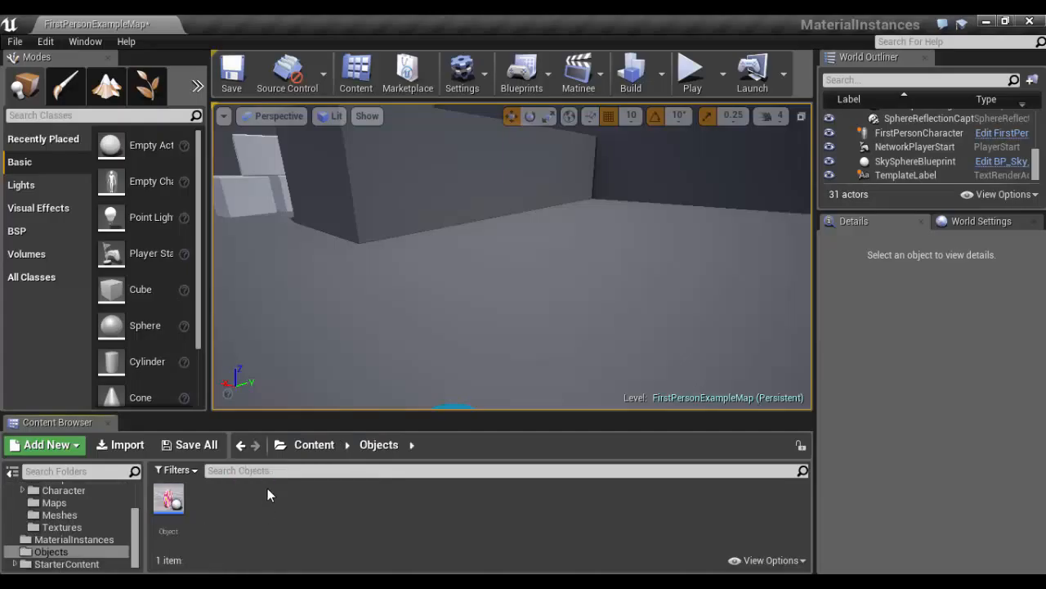
drag(169, 498, 611, 286)
scroll(605, 303, down, 6)
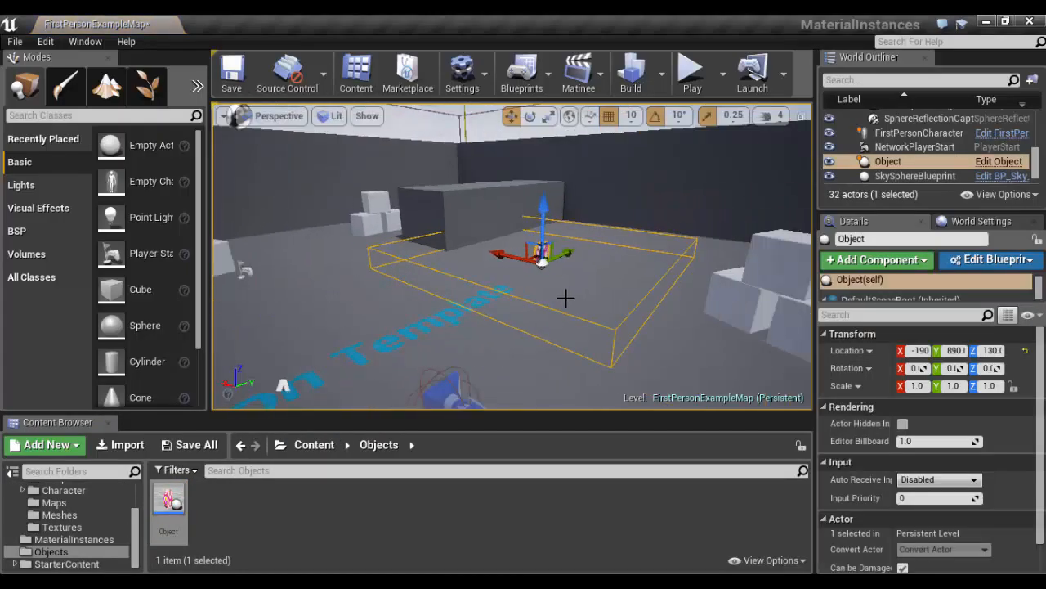
- Play the level and walk up to the placed coin to test its material change on overlap
scroll(565, 297, up, 5)
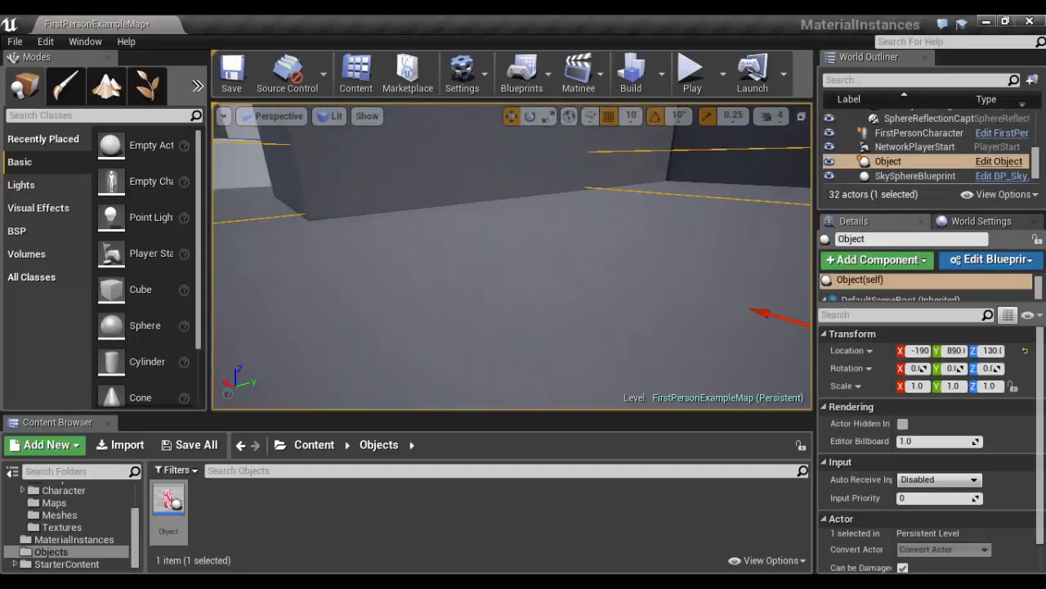
alt+drag(566, 297, 692, 291)
scroll(554, 299, down, 5)
key(e)
drag(678, 269, 679, 270)
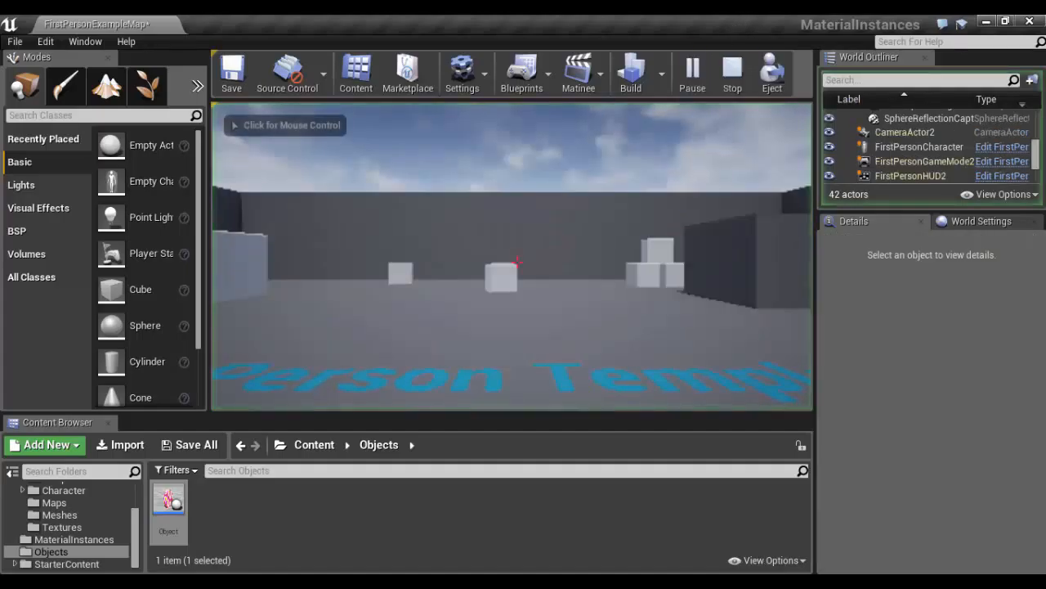
click(584, 328)
key(w)
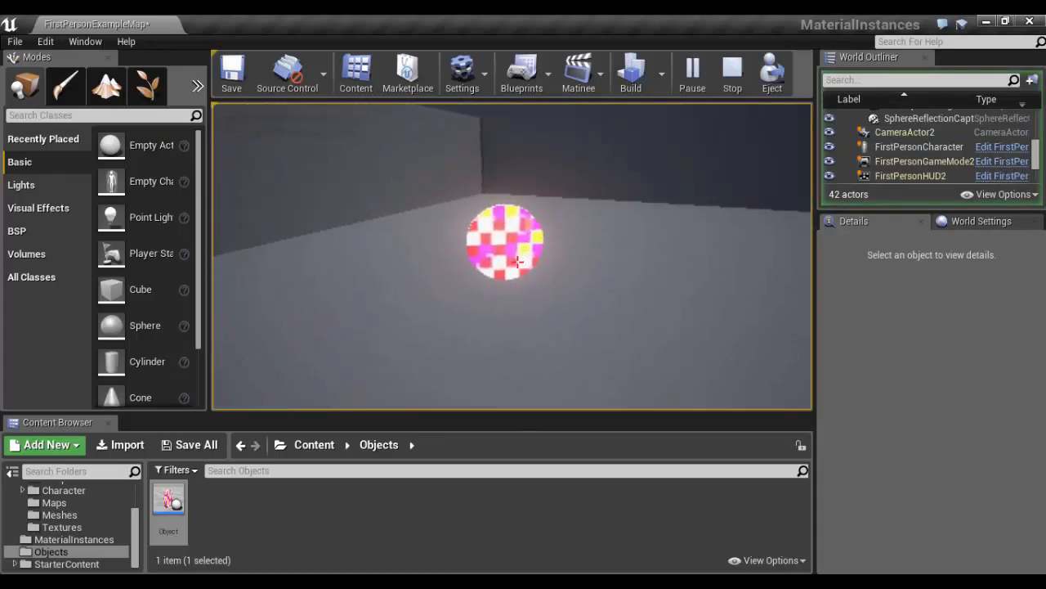
- Walk up to the coin and back away repeatedly to test its material switching, and stop the play session
key(w)
click(517, 261)
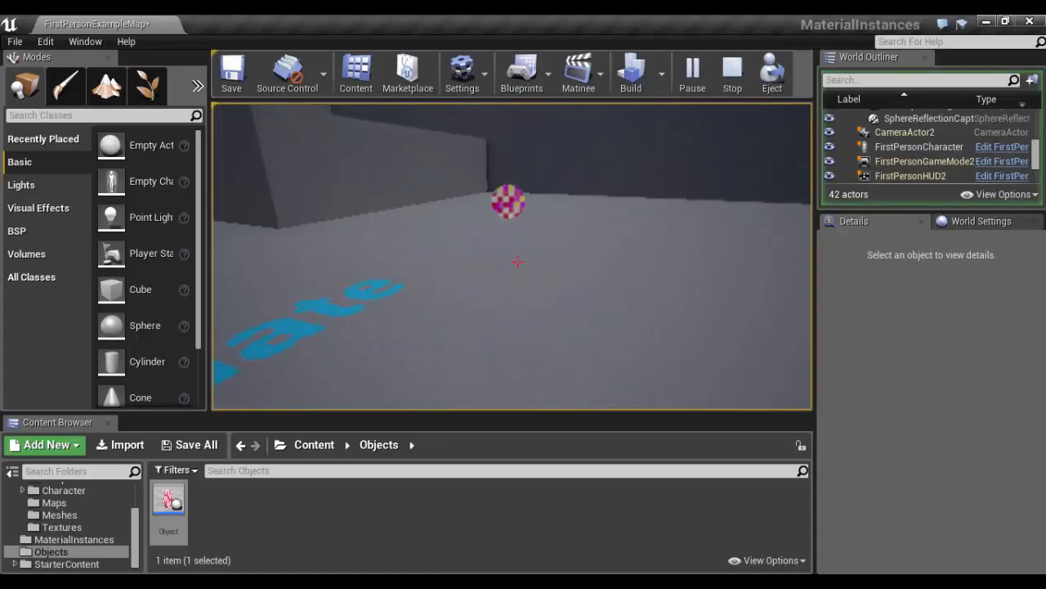
click(518, 262)
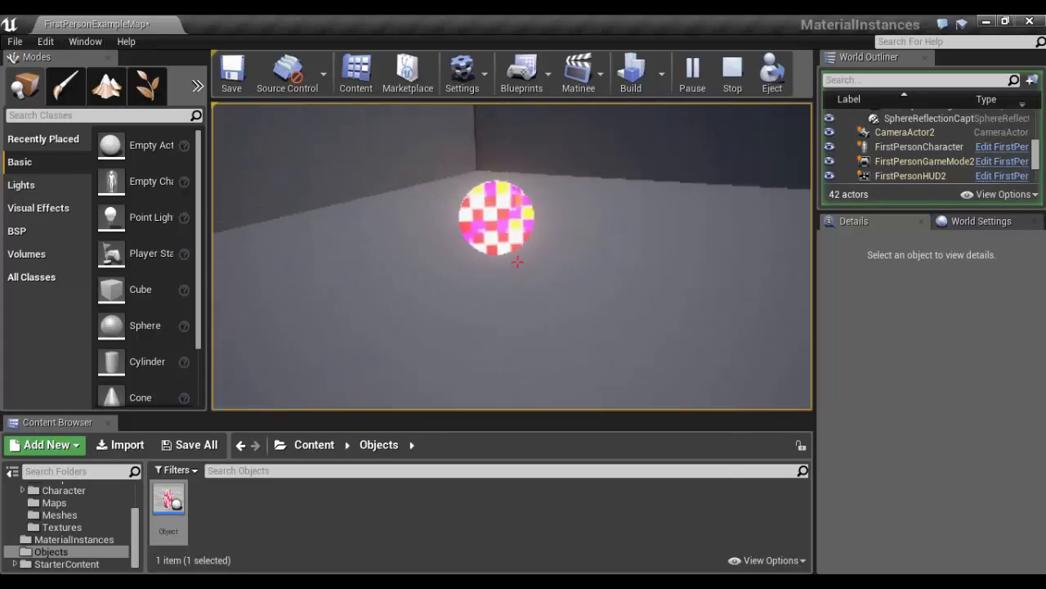
click(517, 262)
key(w)
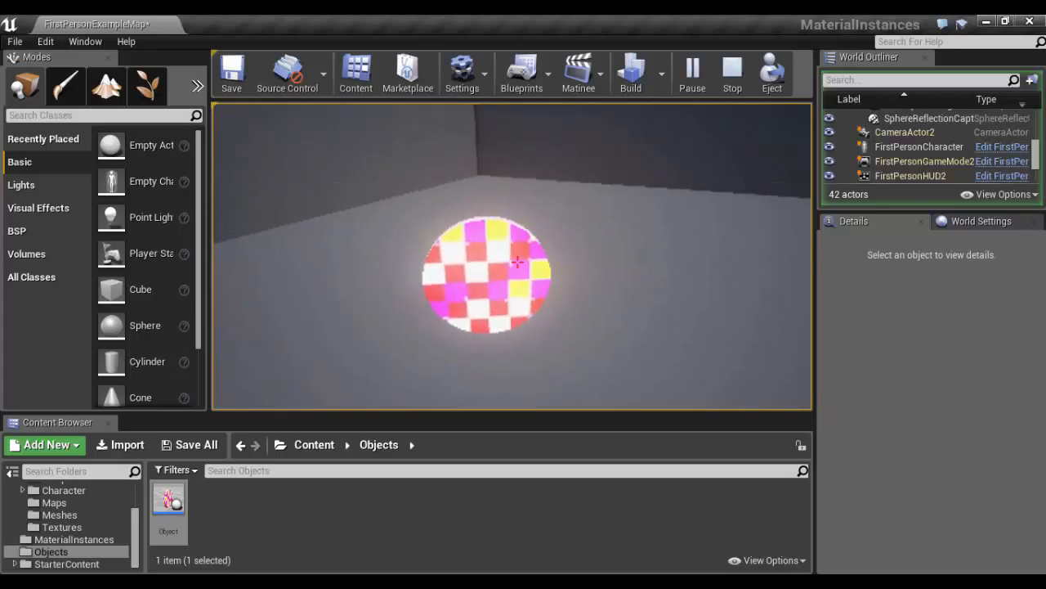
key(s)
key(w)
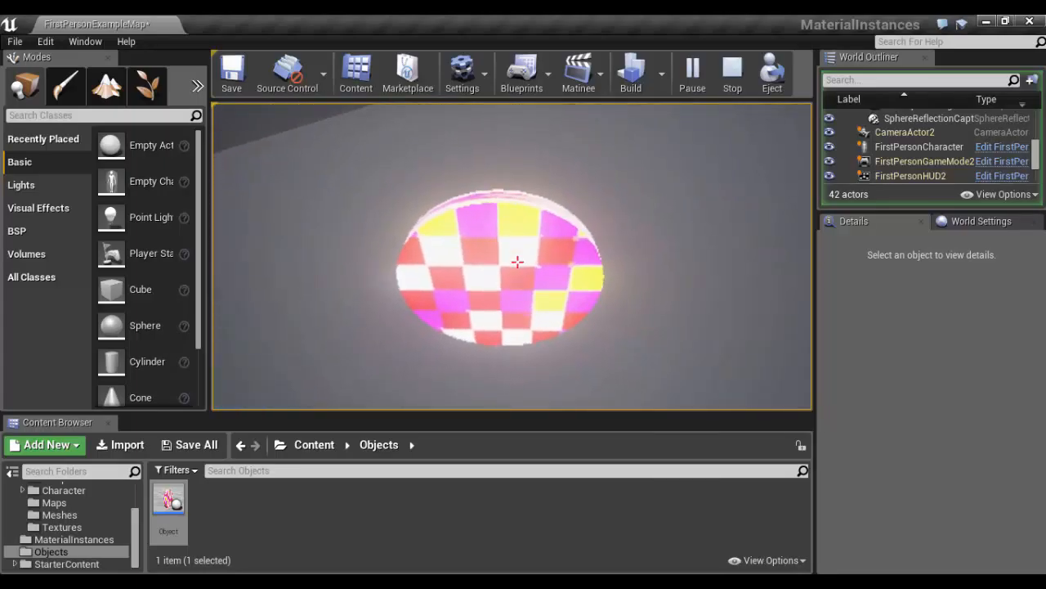
key(s)
key(Escape)
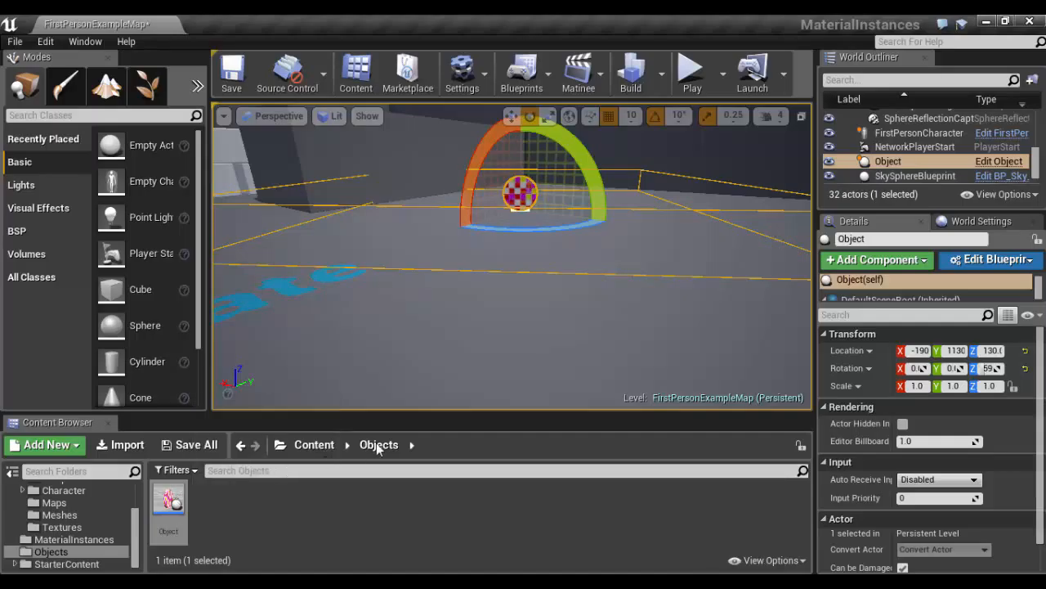
- Open Material_Child from the MaterialInstances folder and bring up the texture choices for its Diffuse parameter
click(311, 448)
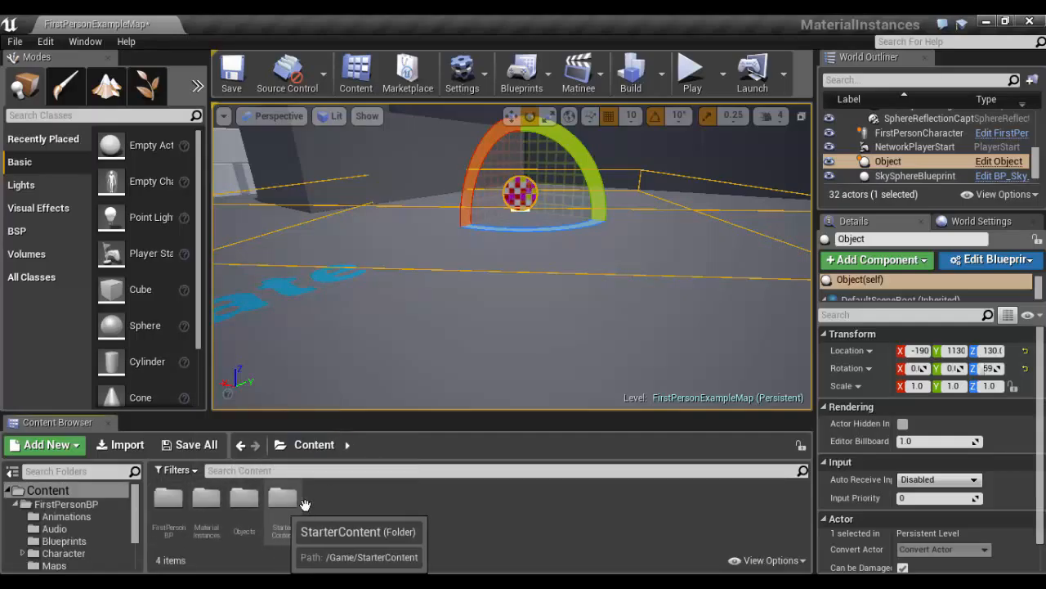
double_click(206, 501)
double_click(175, 509)
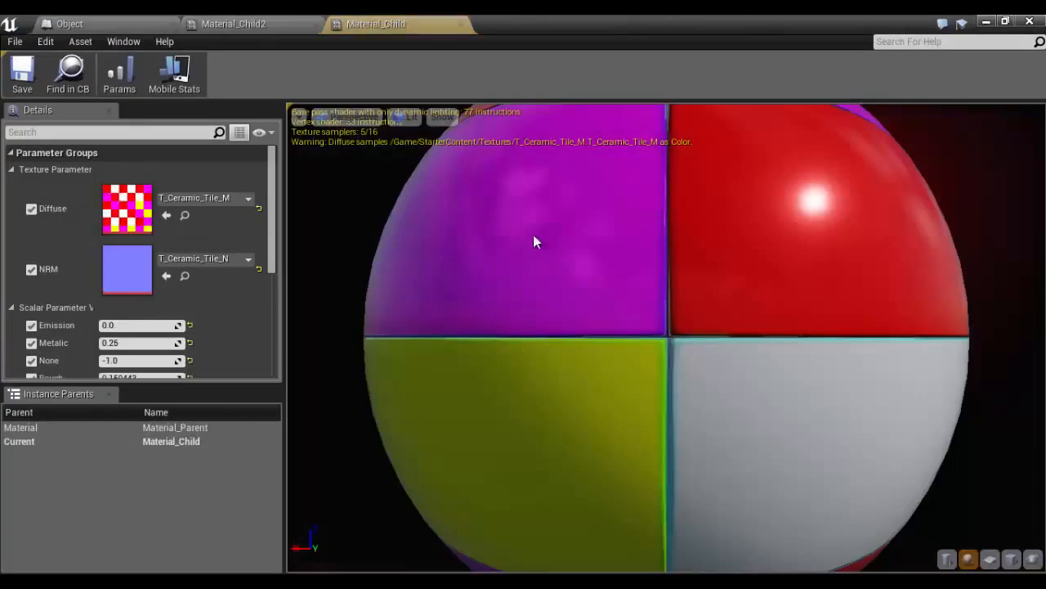
click(219, 199)
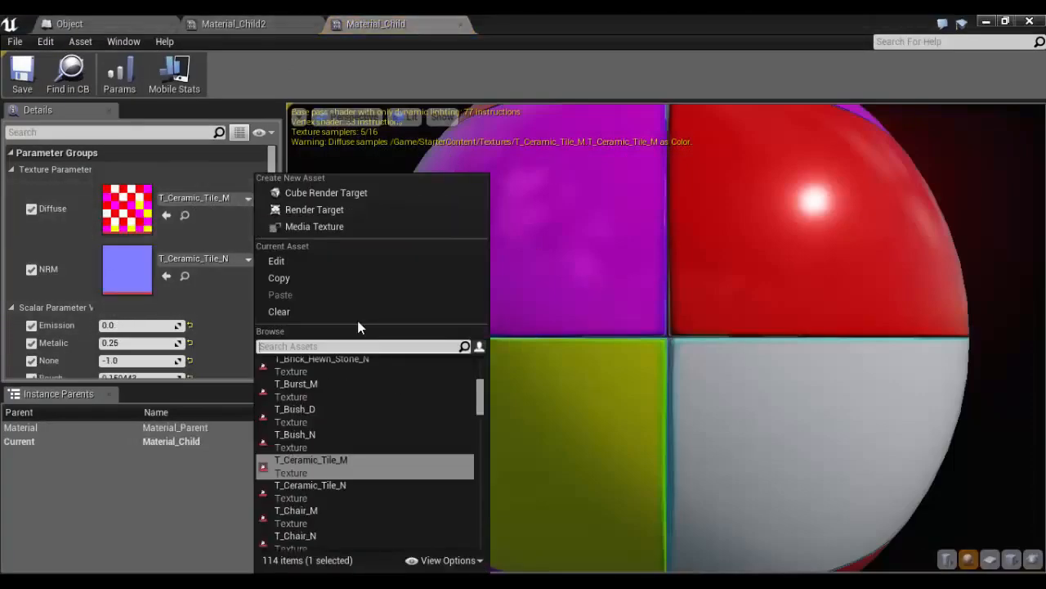
text(nik)
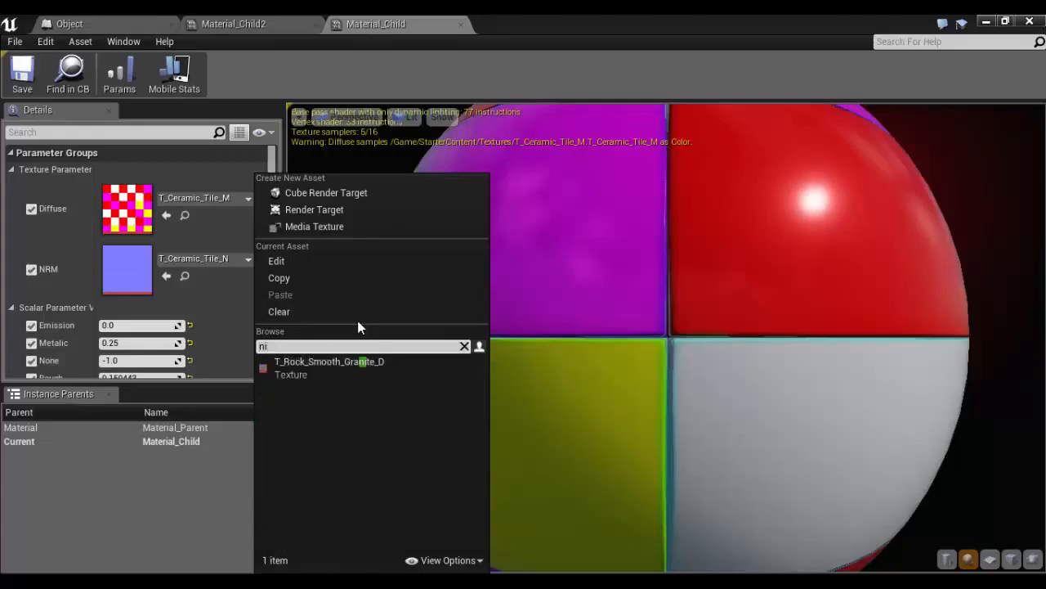
key(BackSpace)
text(ck)
key(BackSpace)
key(BackSpace)
key(BackSpace)
key(BackSpace)
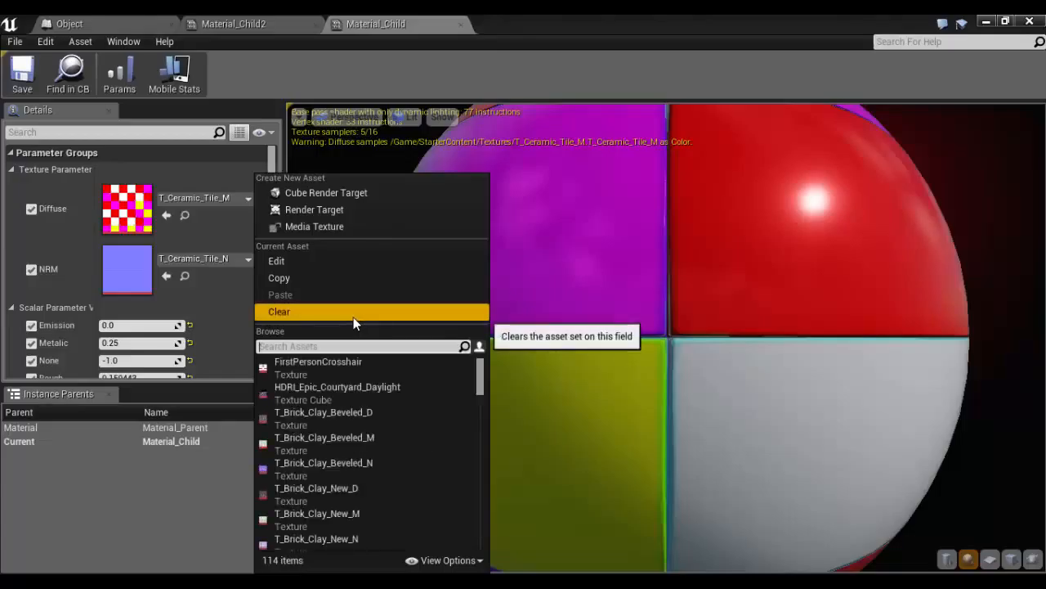
text(burni)
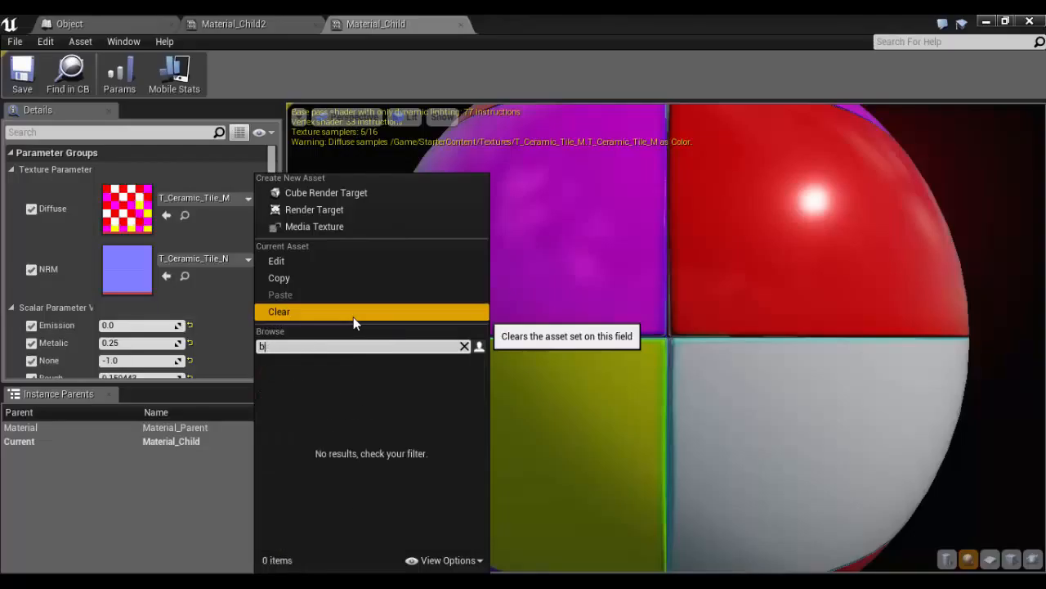
key(BackSpace)
- Find T_Metal_Gold_D among the available textures and assign it as Material_Child's Diffuse texture
scroll(391, 442, down, 3)
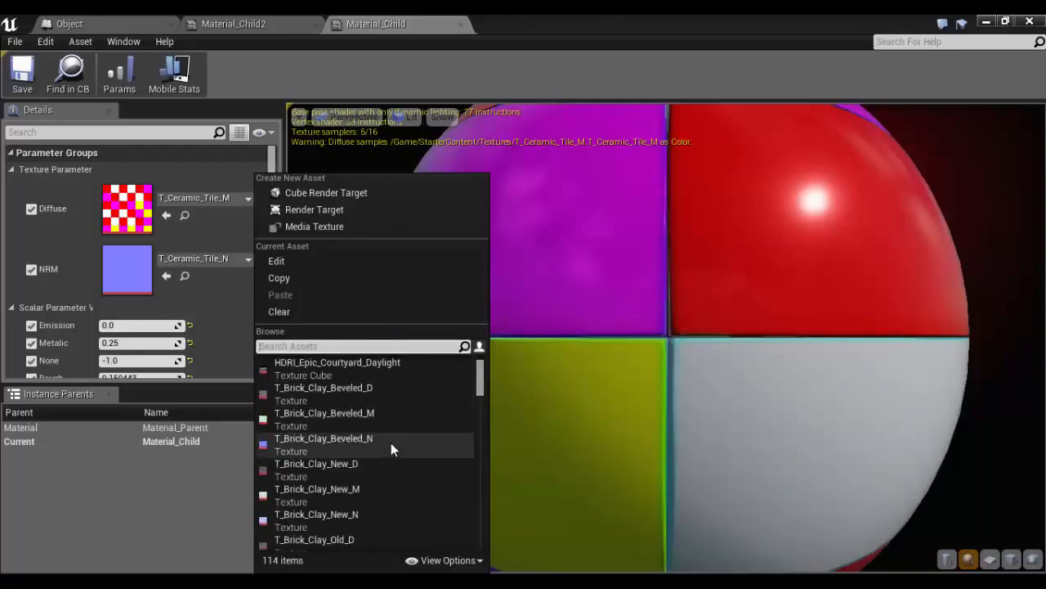
scroll(374, 476, down, 9)
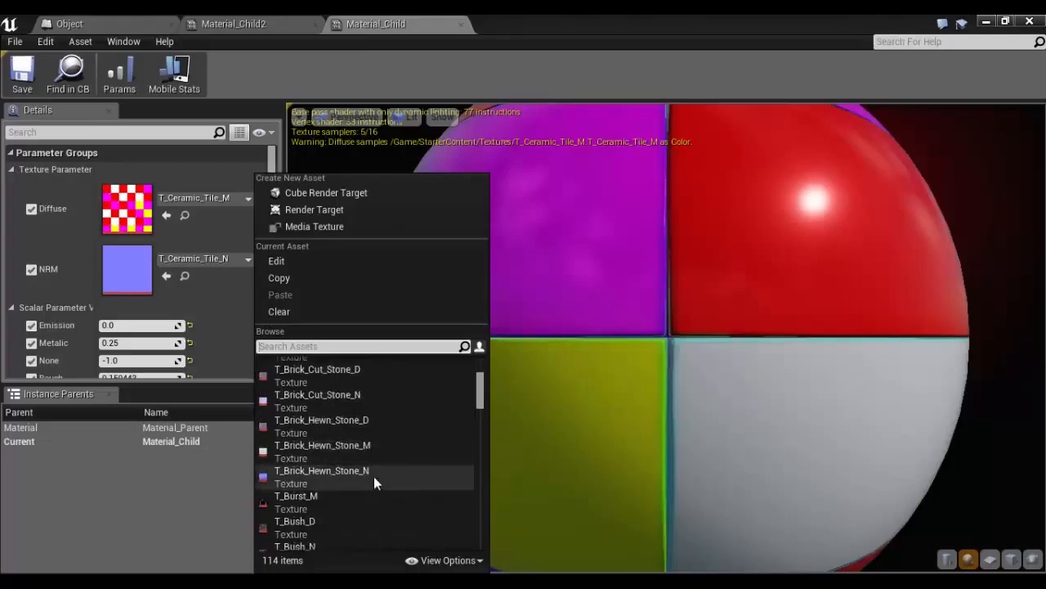
scroll(373, 476, down, 10)
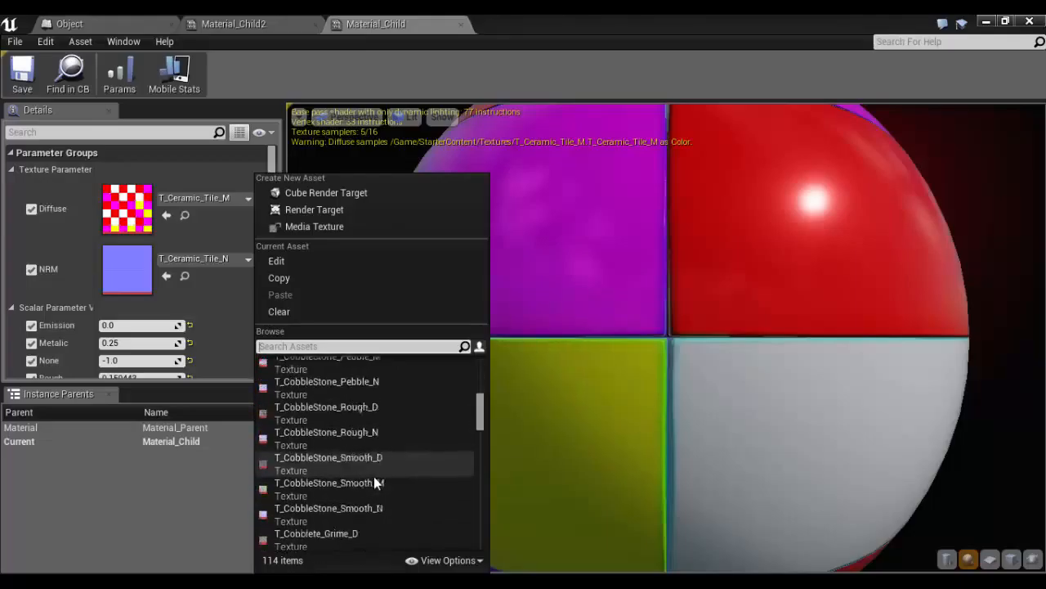
scroll(373, 476, down, 4)
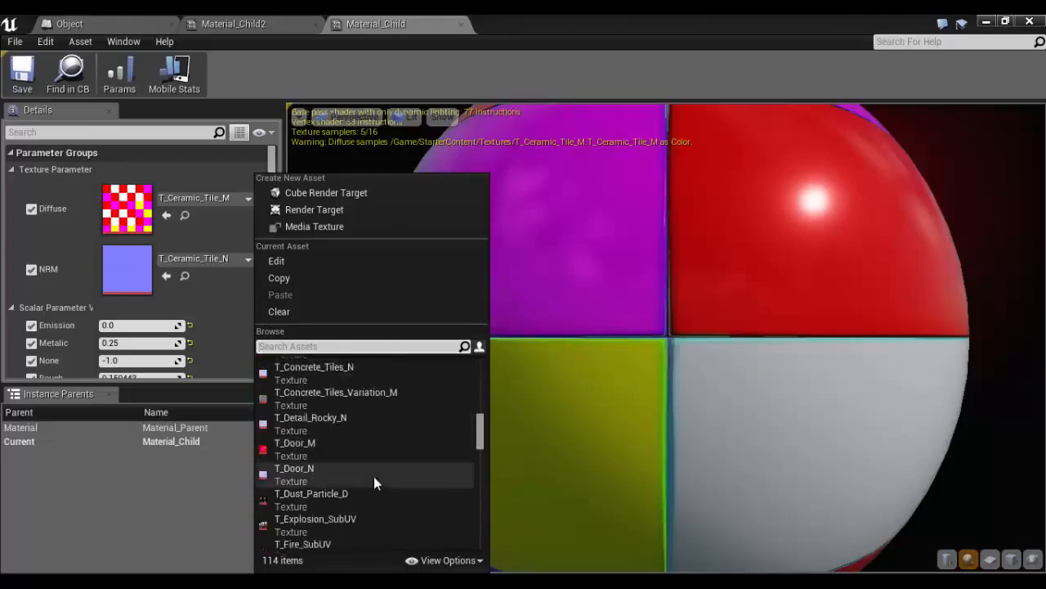
mouse_move(353, 456)
scroll(354, 462, down, 5)
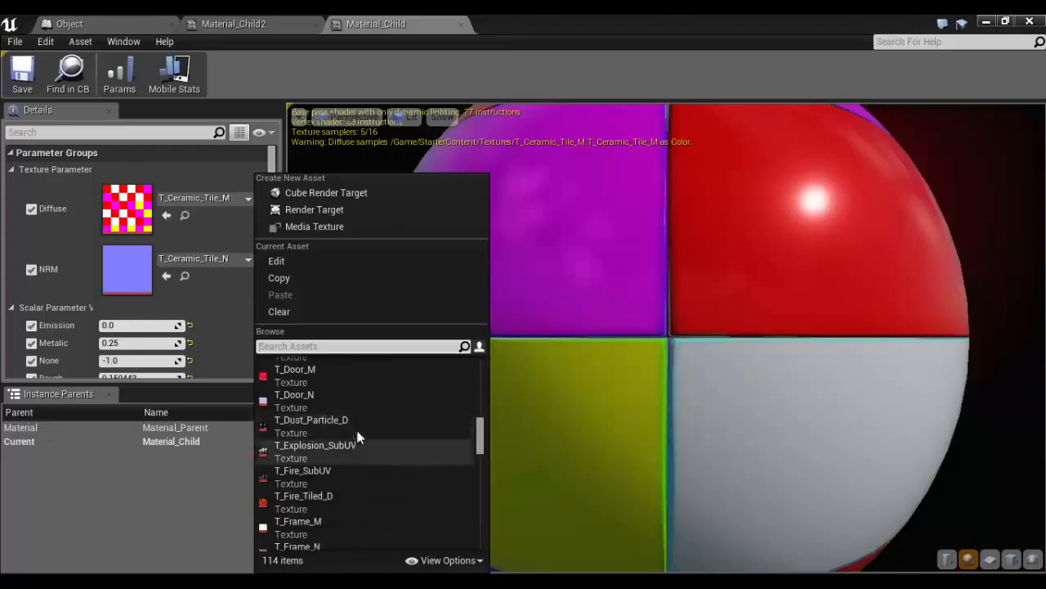
scroll(356, 483, down, 7)
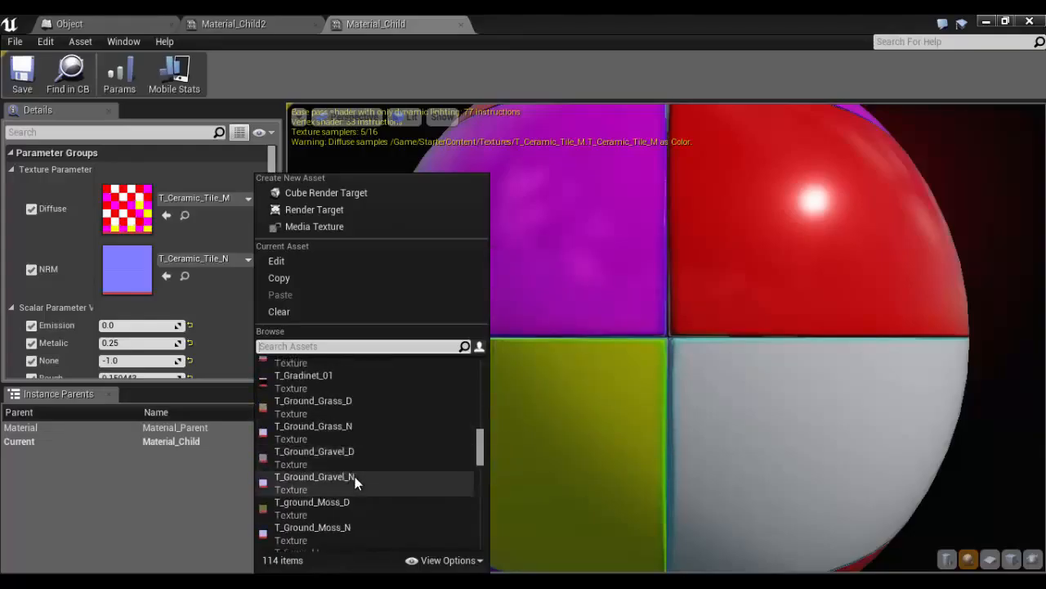
scroll(355, 481, down, 2)
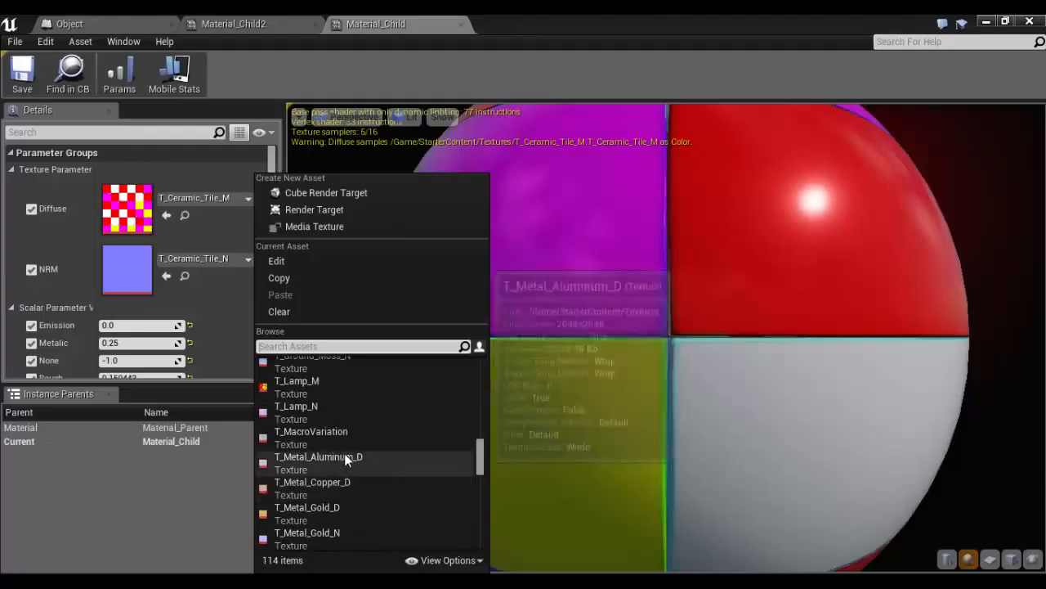
mouse_move(345, 483)
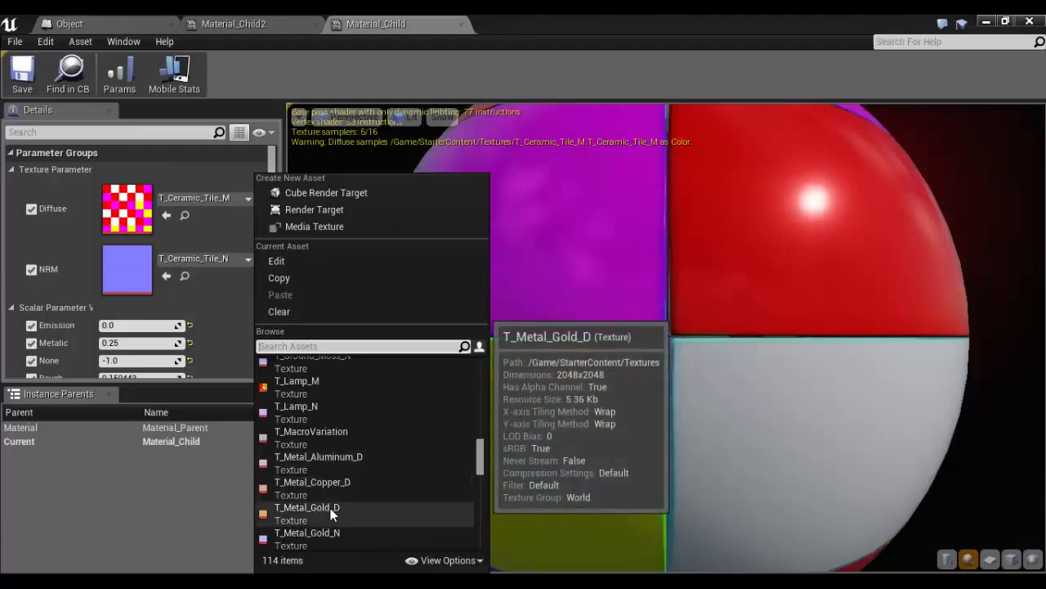
click(330, 508)
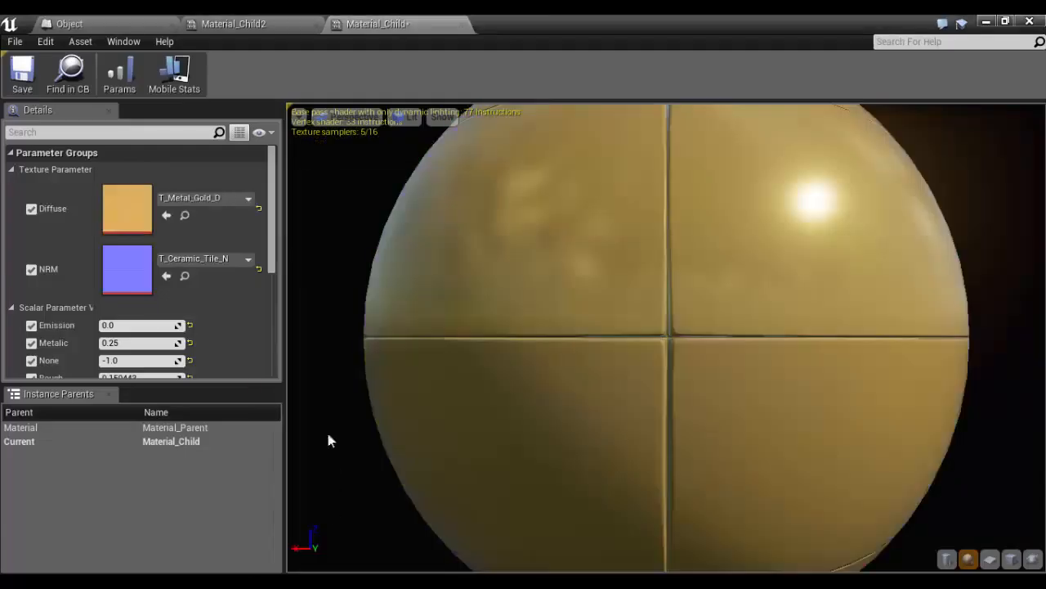
- Set Material_Child's NRM texture to T_Metal_Gold_N, searching the textures for "gold"
click(204, 257)
mouse_move(331, 496)
text(gold)
click(293, 390)
- Set Material_Child's Metalic to 0.948784, Spec to 0.642478 and Rough to 0.070797, and save the material instance
mouse_move(515, 259)
right_down()
mouse_move(519, 286)
mouse_move(516, 260)
right_up()
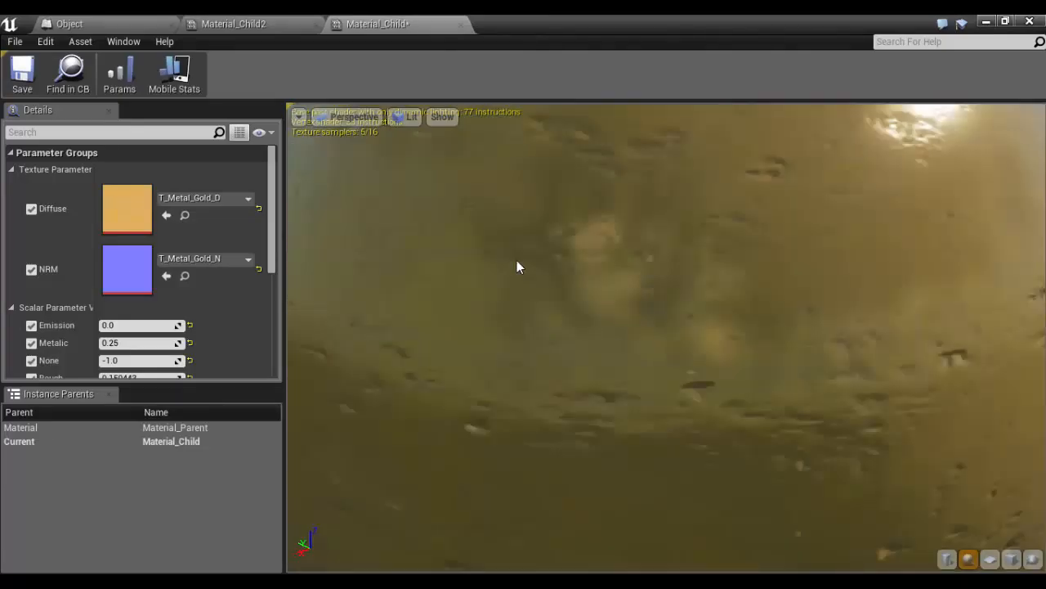
scroll(517, 260, down, 5)
drag(612, 261, 646, 266)
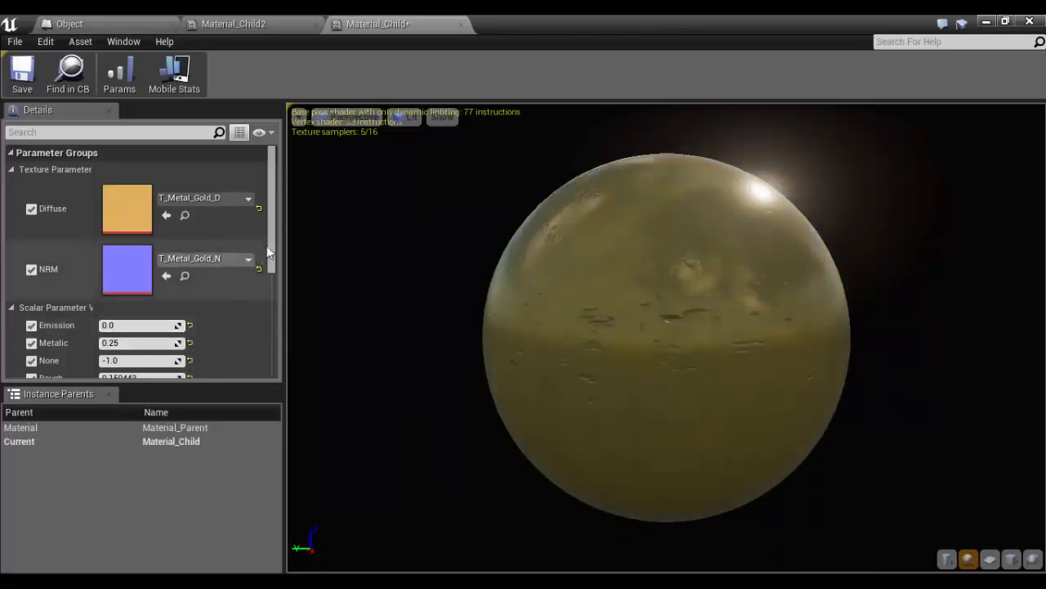
scroll(268, 254, down, 5)
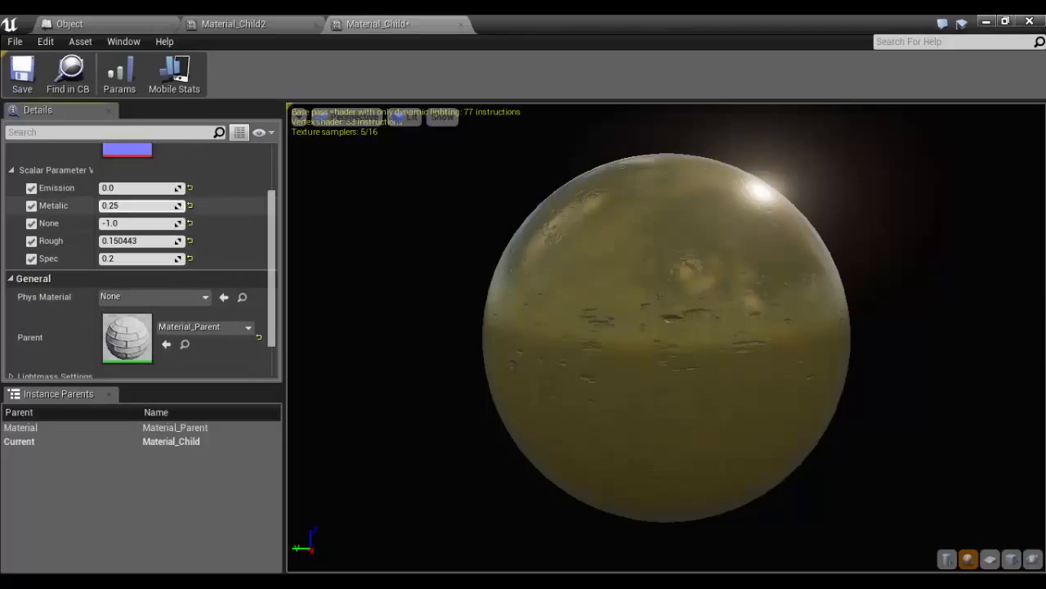
drag(137, 206, 181, 206)
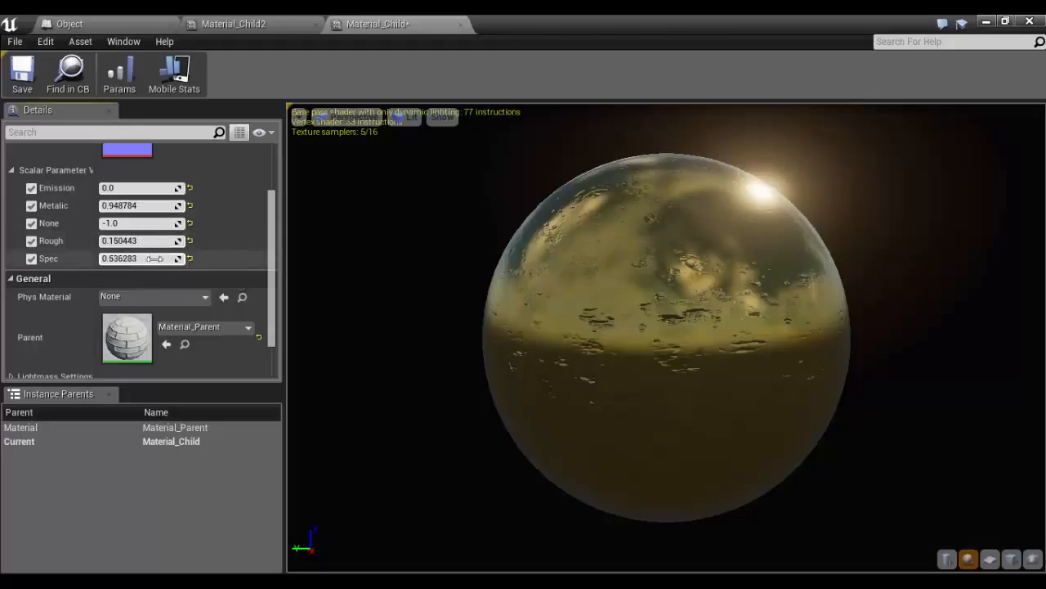
drag(155, 258, 161, 258)
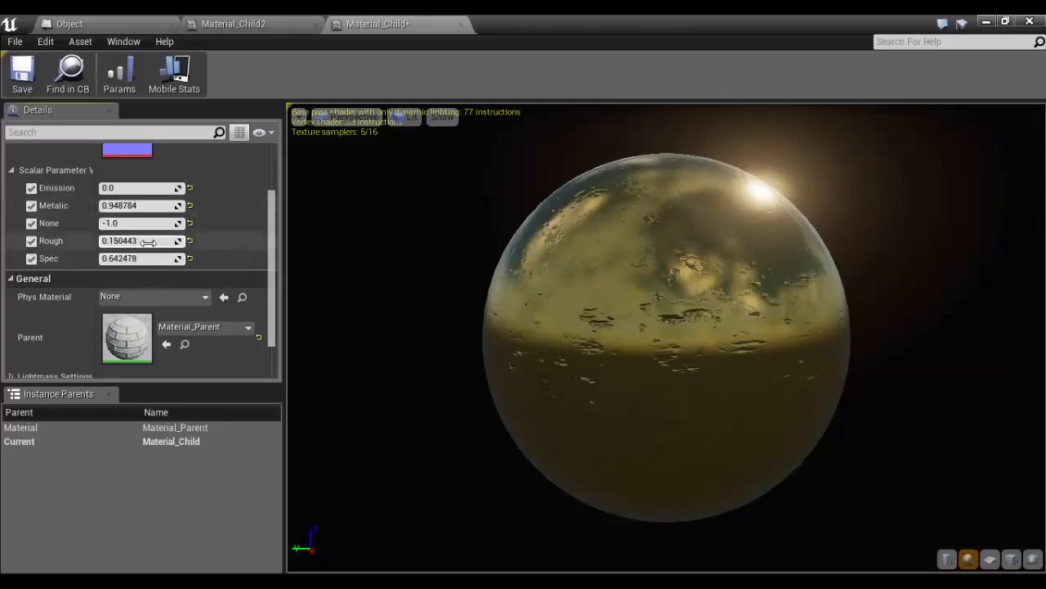
drag(139, 240, 131, 240)
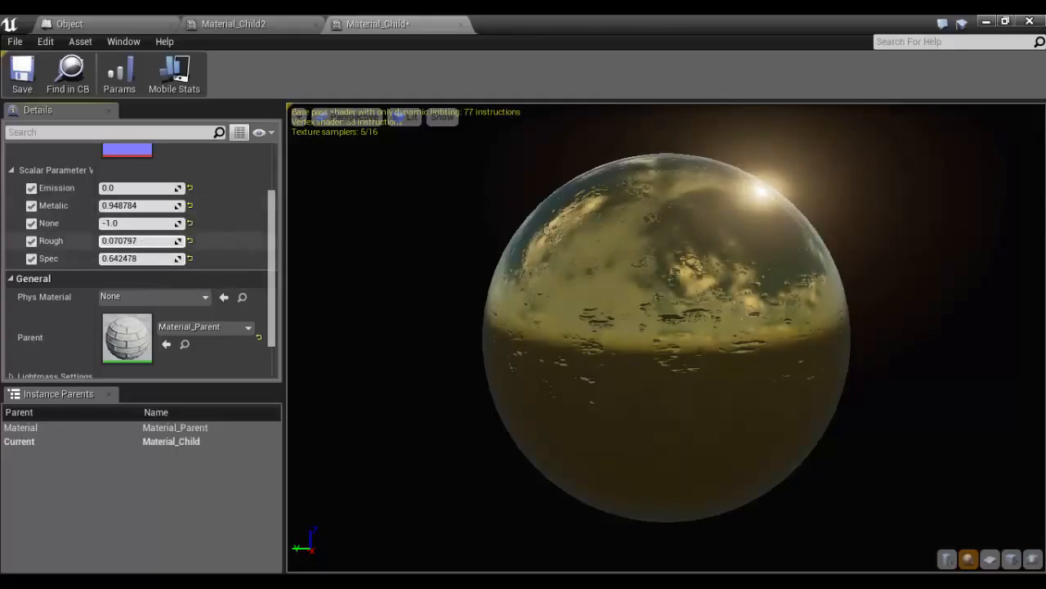
drag(654, 327, 601, 314)
click(22, 72)
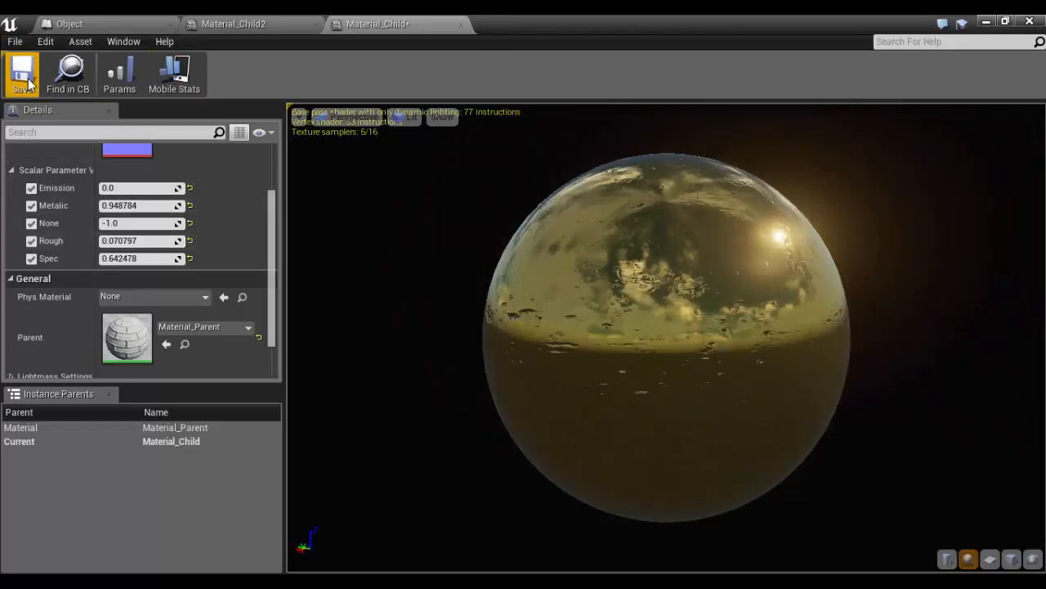
- In Material_Child2, assign T_Metal_Gold_D as the Diffuse texture and T_Metal_Gold_N as the NRM texture
click(277, 24)
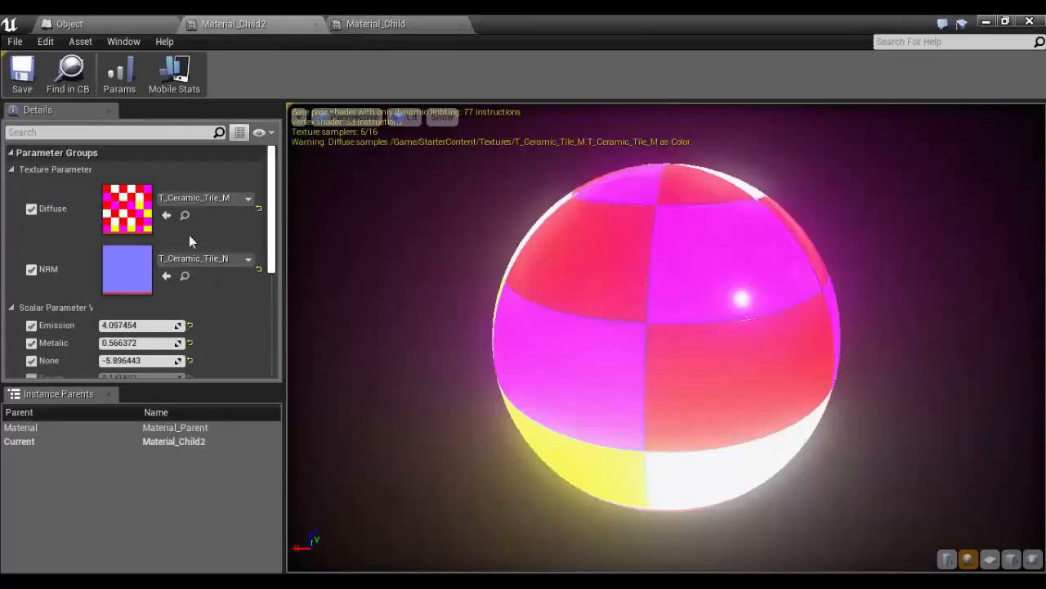
click(208, 201)
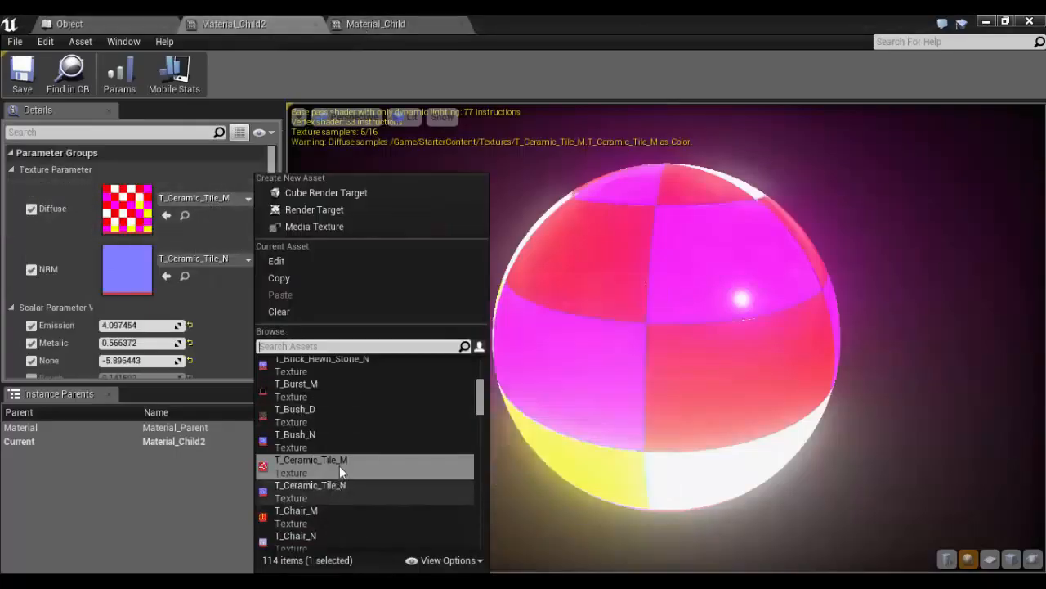
text(gold)
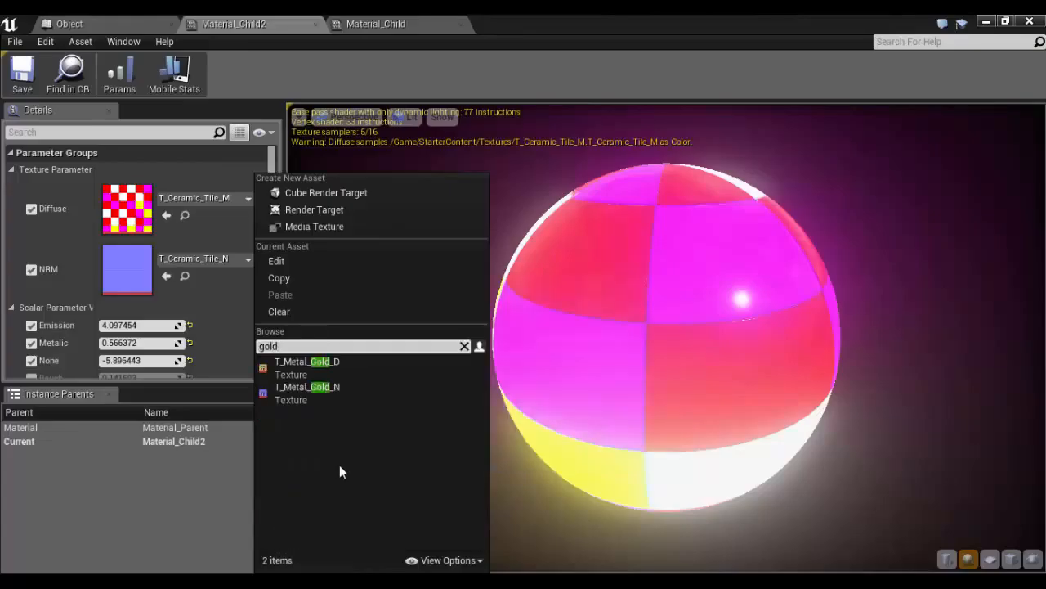
click(318, 366)
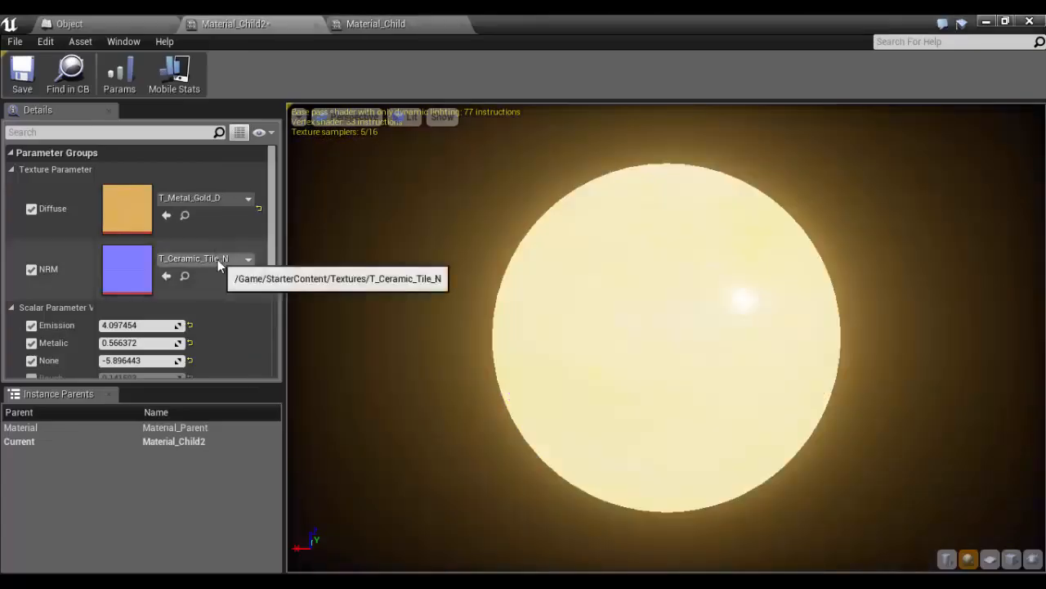
click(217, 256)
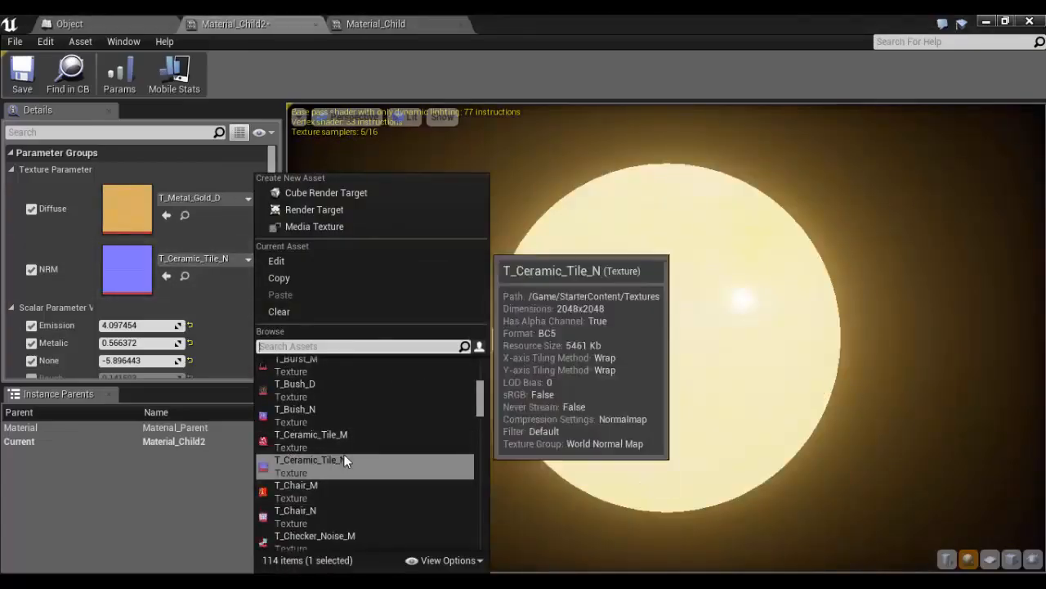
text(gold)
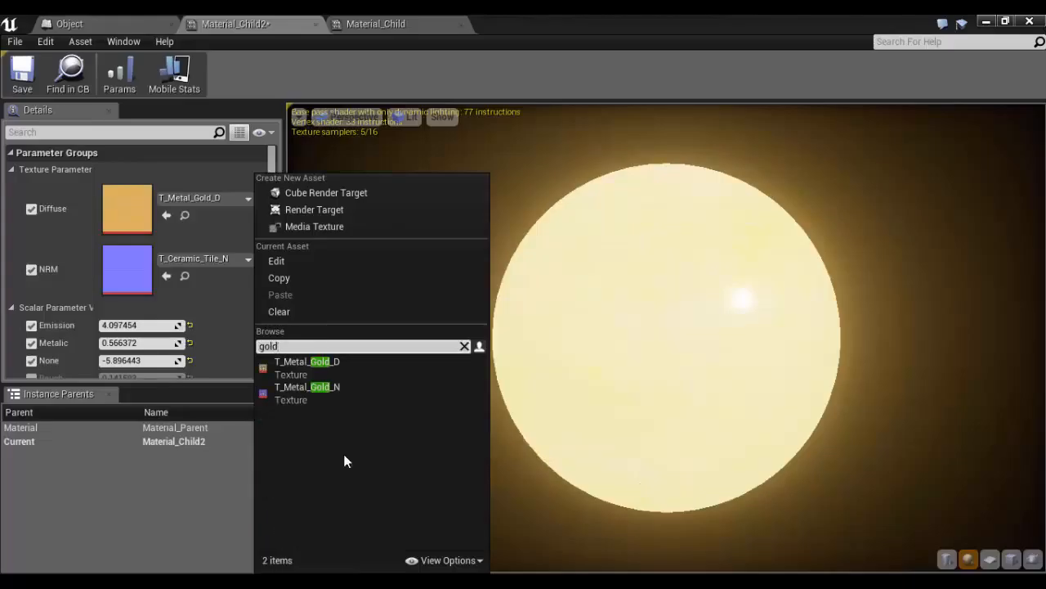
click(335, 394)
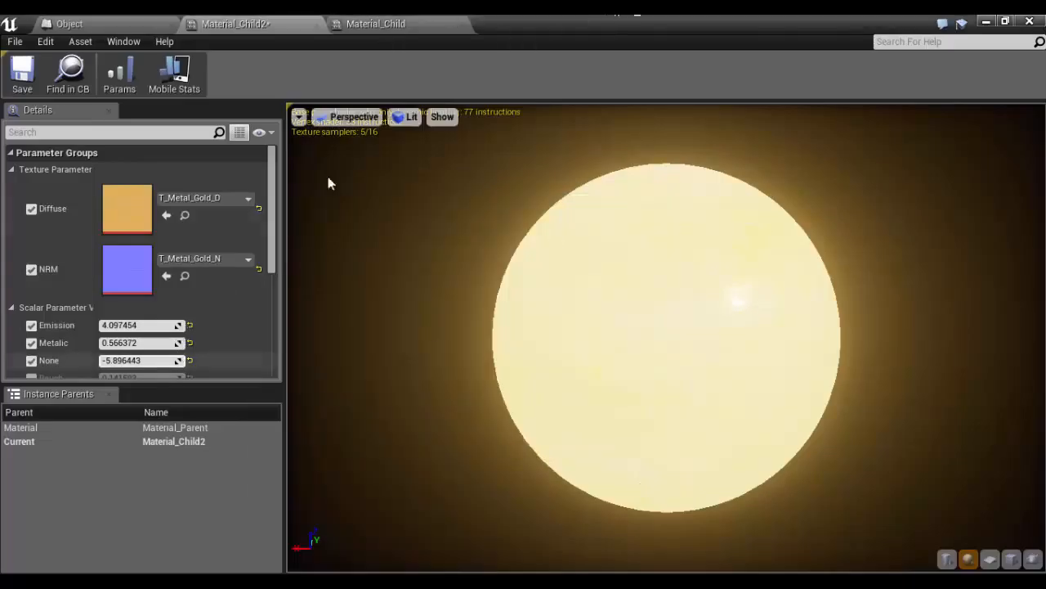
- Using Material_Child's values as reference, set Material_Child2's Emission to 0, Metalic to 0.9 and None to -1
click(395, 26)
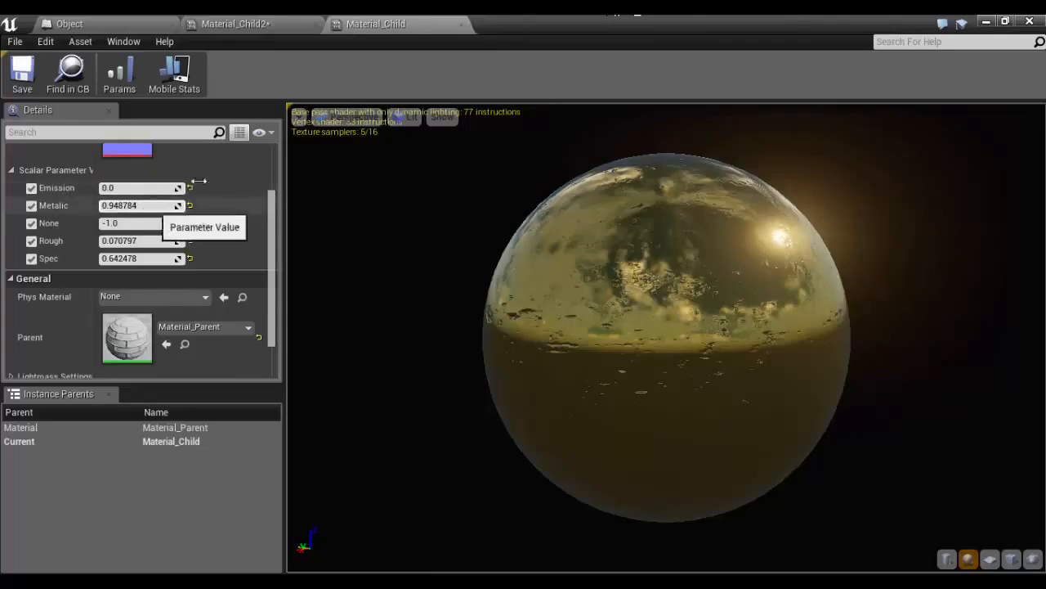
click(286, 29)
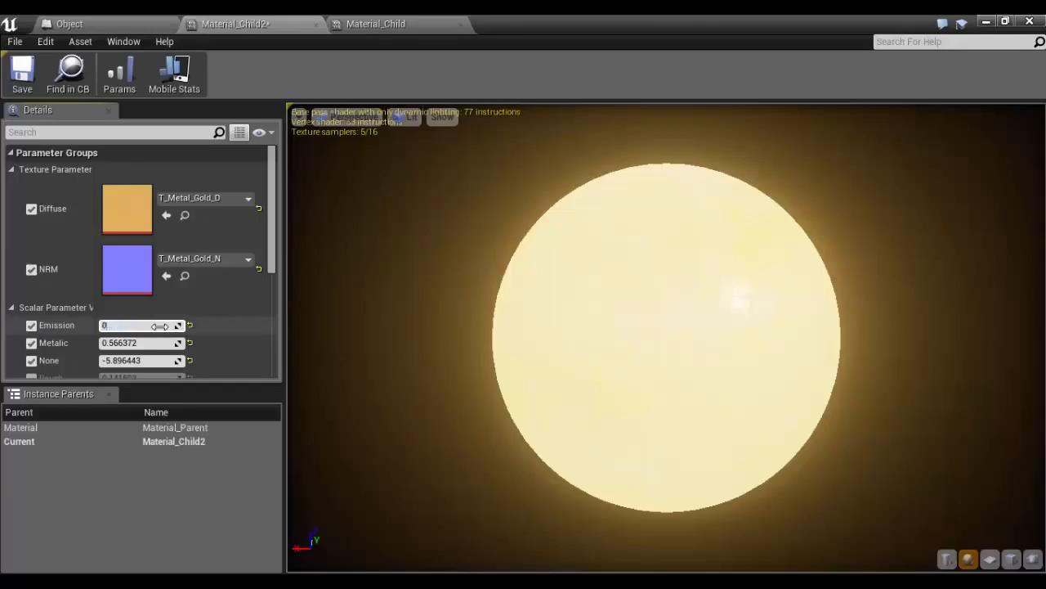
key(Return)
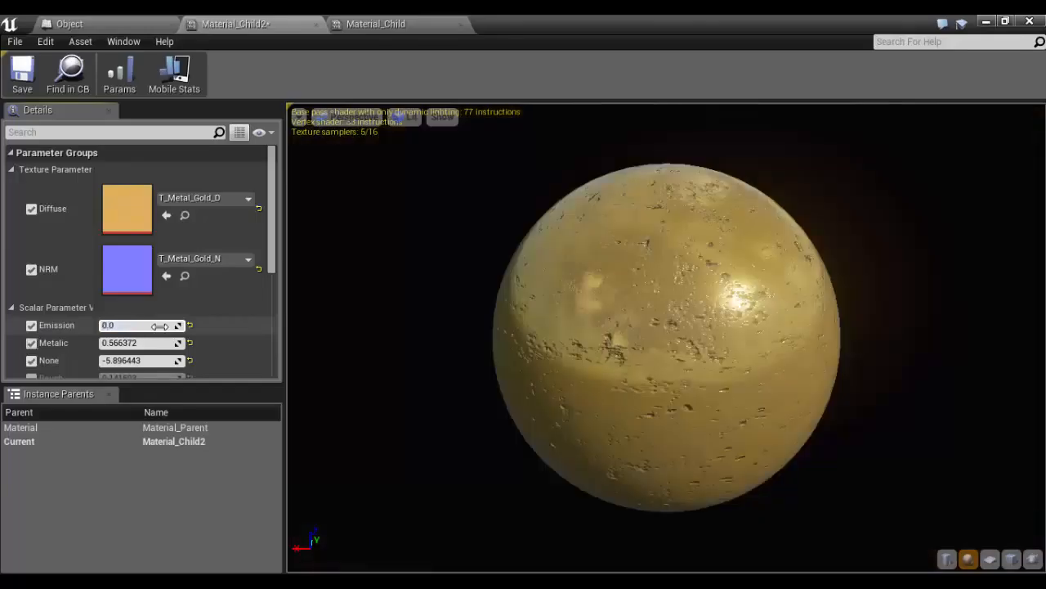
click(152, 342)
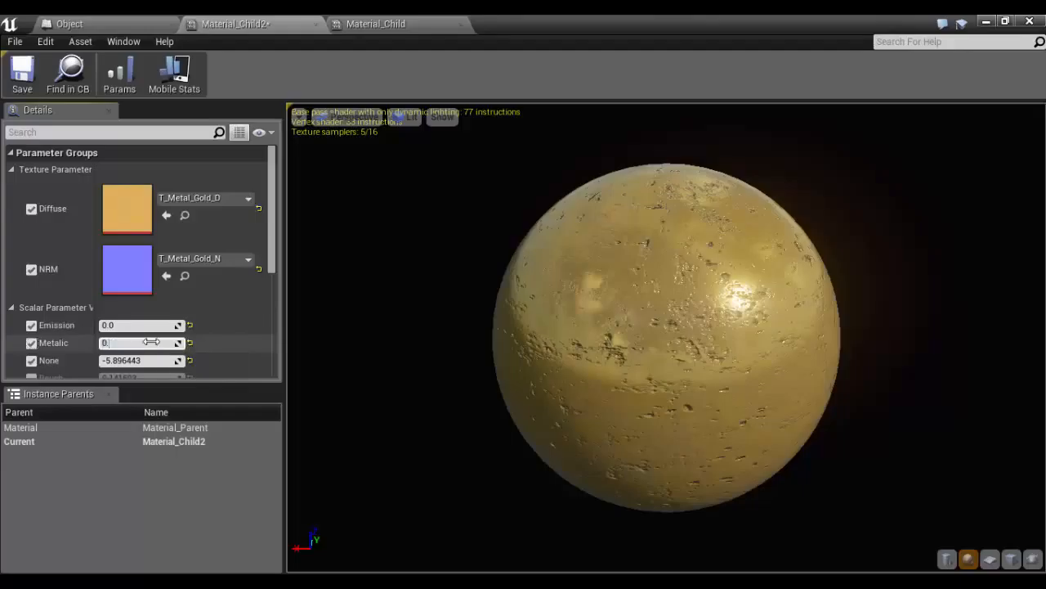
key(Return)
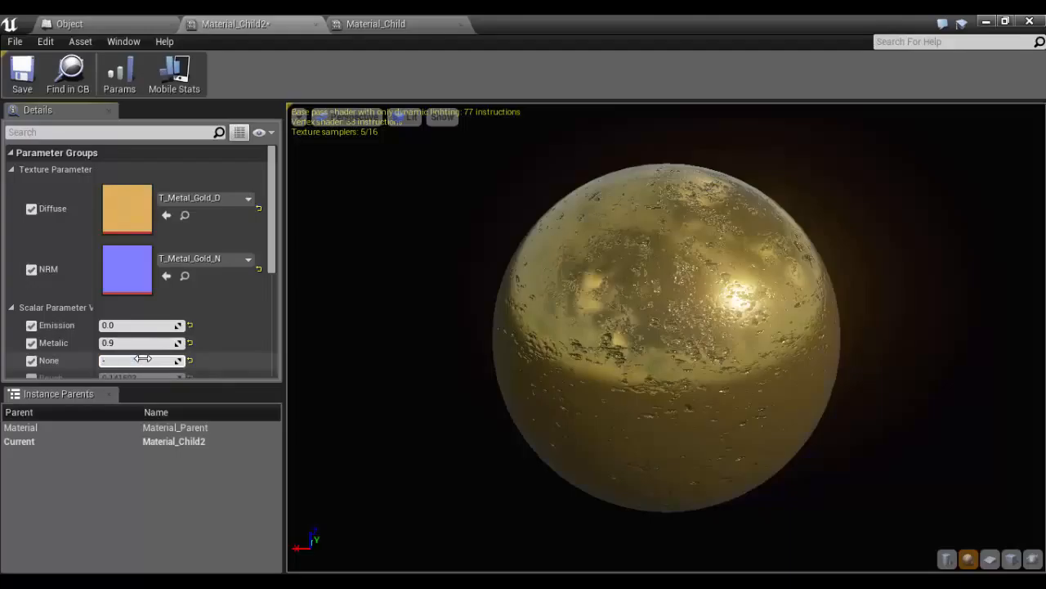
click(143, 359)
text(-1)
key(Return)
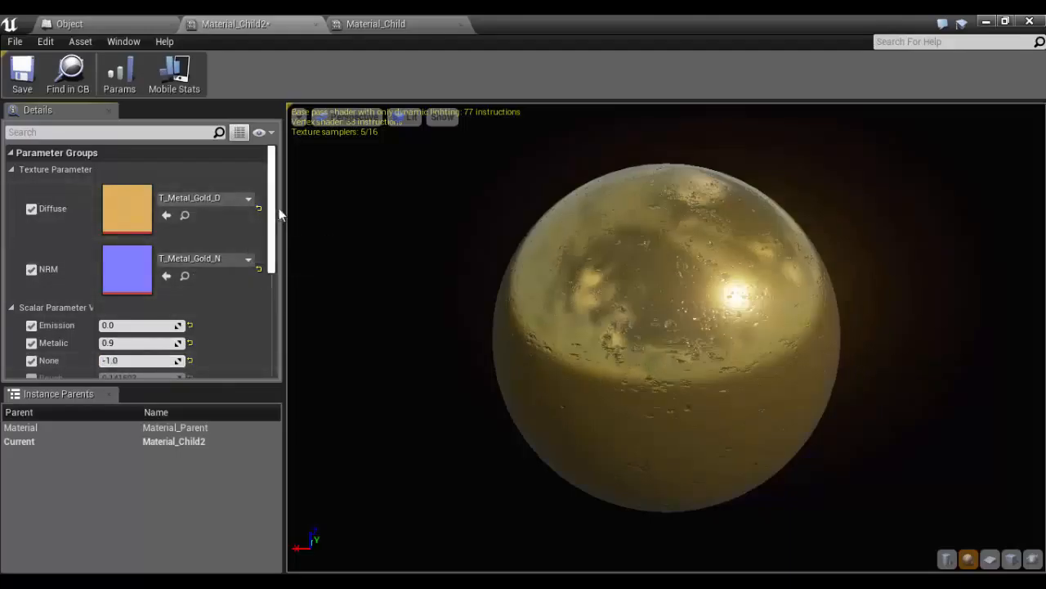
- Enable the Rough override in Material_Child2 and set Rough to 0 and Spec to 0.75
scroll(275, 221, down, 3)
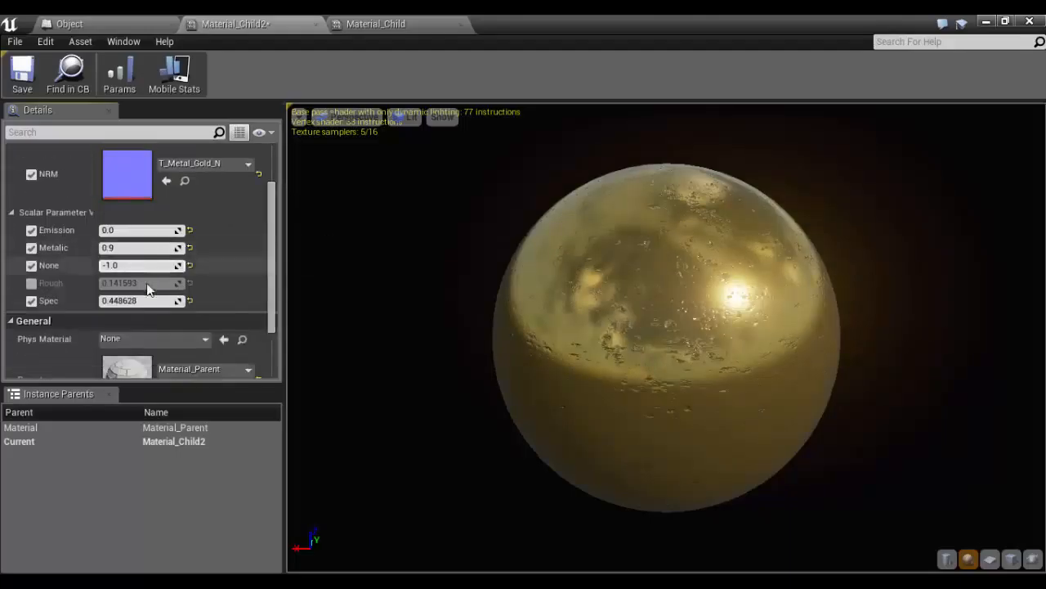
click(32, 283)
click(147, 283)
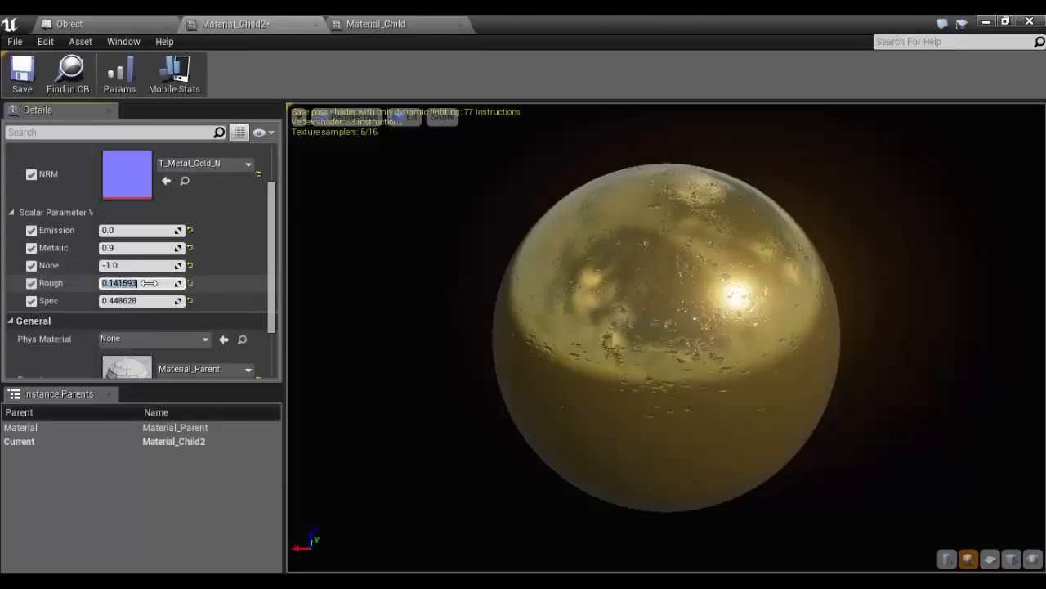
text(0)
key(Return)
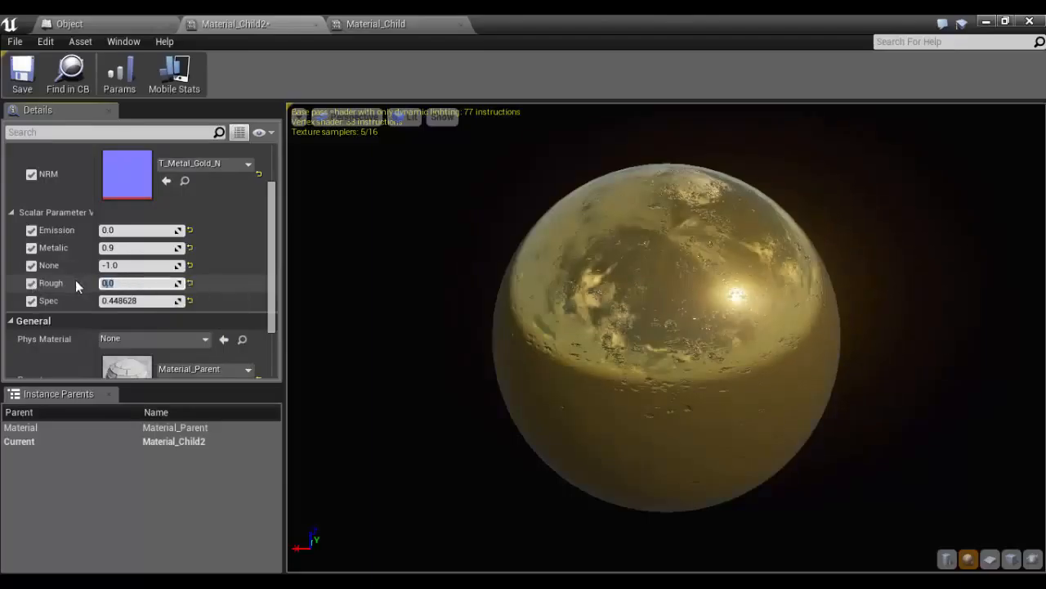
click(122, 300)
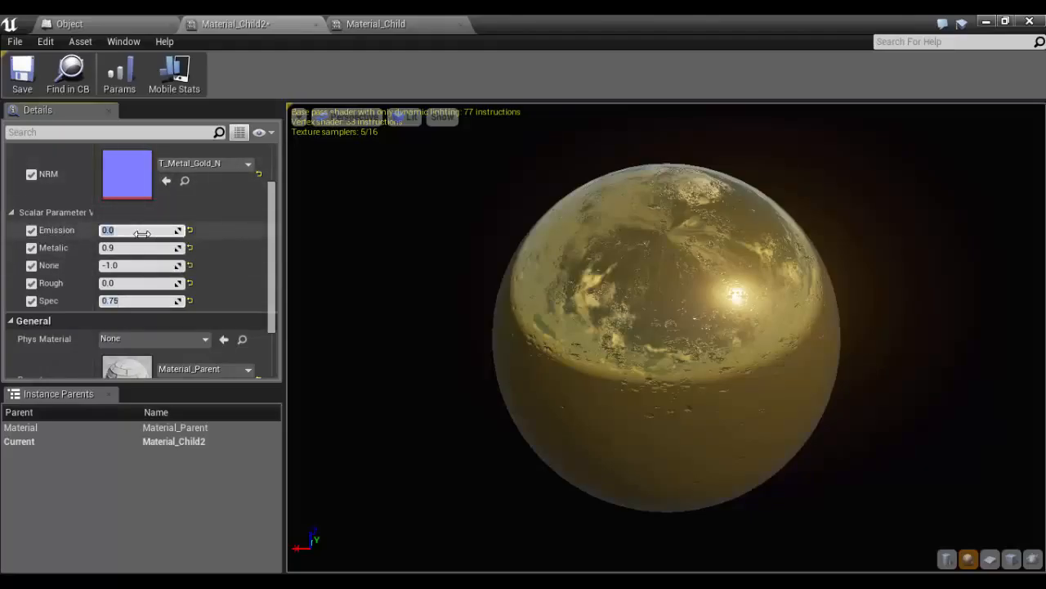
- Try Emission values of 1, 0.5 and 0.25 on Material_Child2
text(1)
key(Return)
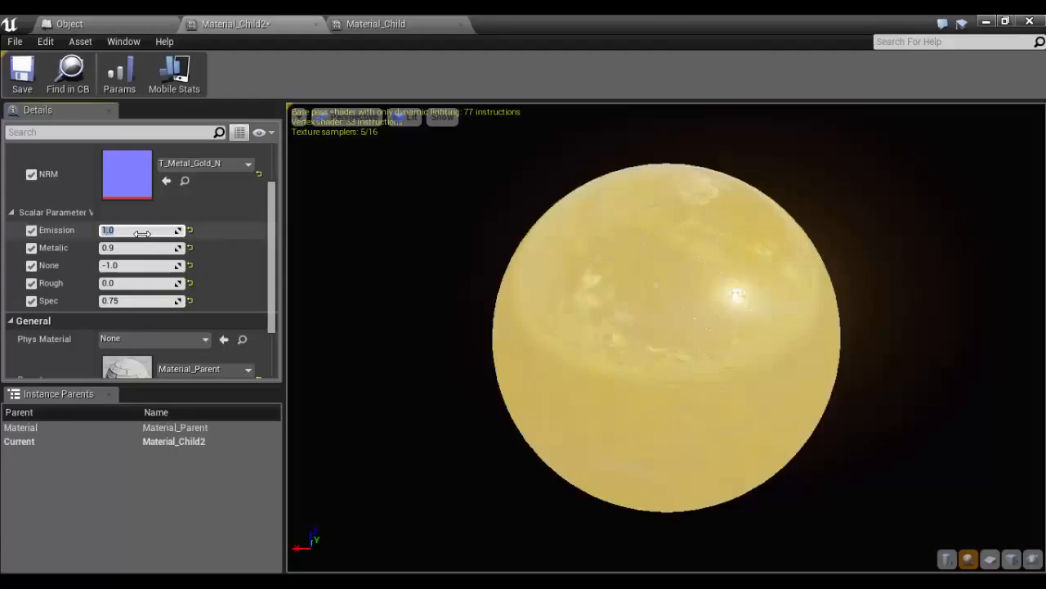
text(0.5)
key(Return)
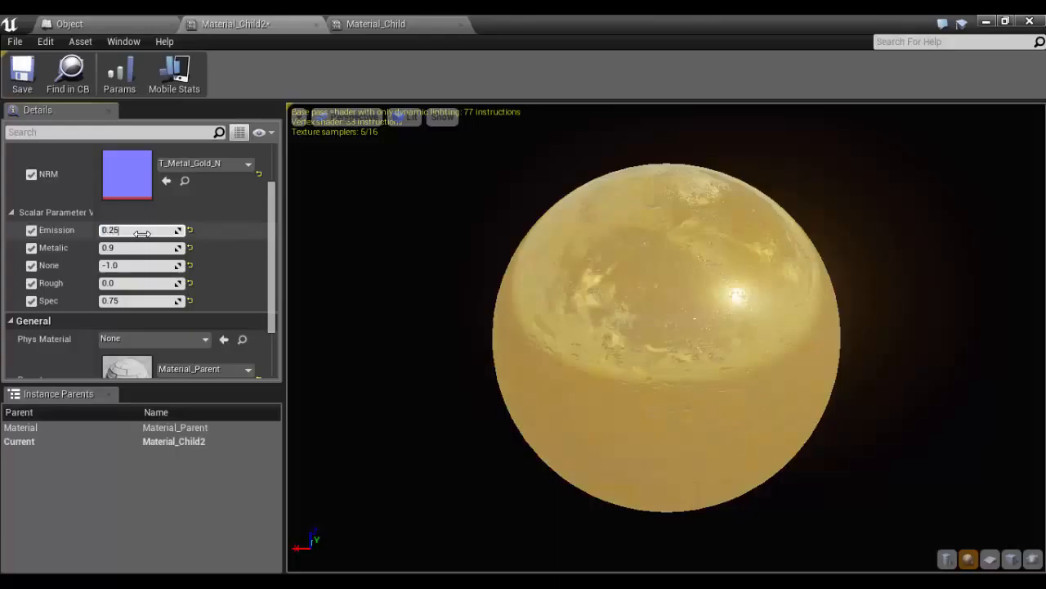
text(0.25)
key(Return)
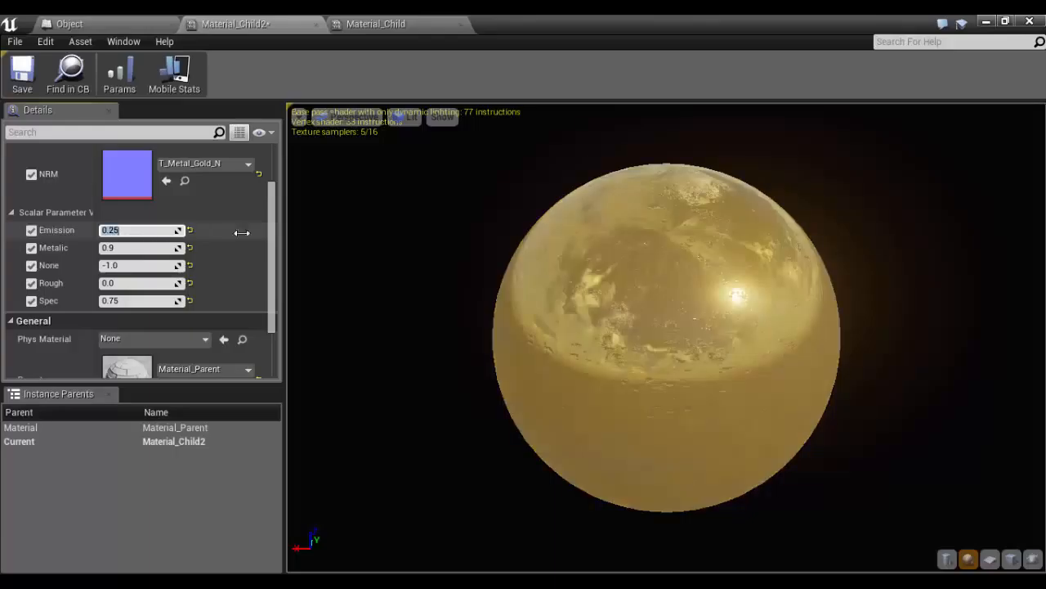
- Set Material_Child2's Emission to 0.5 after inspecting the preview sphere up close, and save the material instance
scroll(703, 379, down, 3)
scroll(703, 379, up, 6)
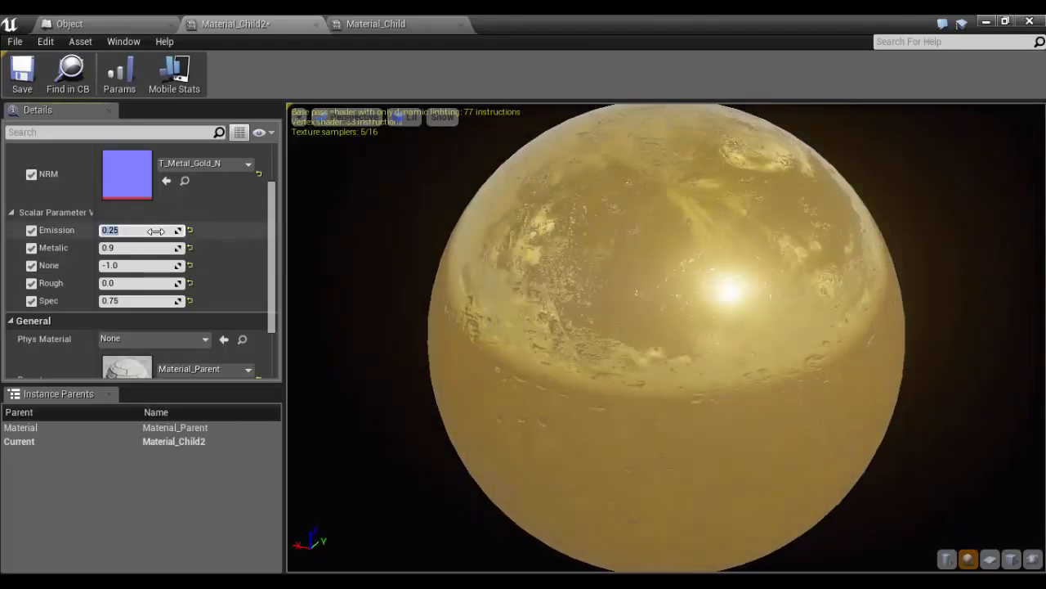
text(.5)
key(Return)
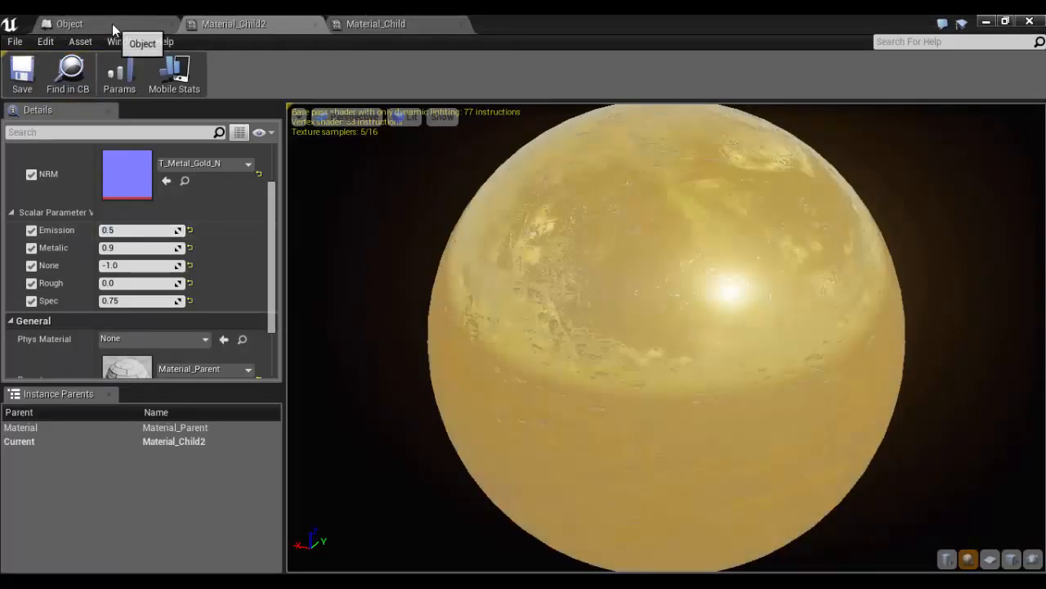
- Play the level in the main editor to check the coin's material change, and stop the session
click(984, 22)
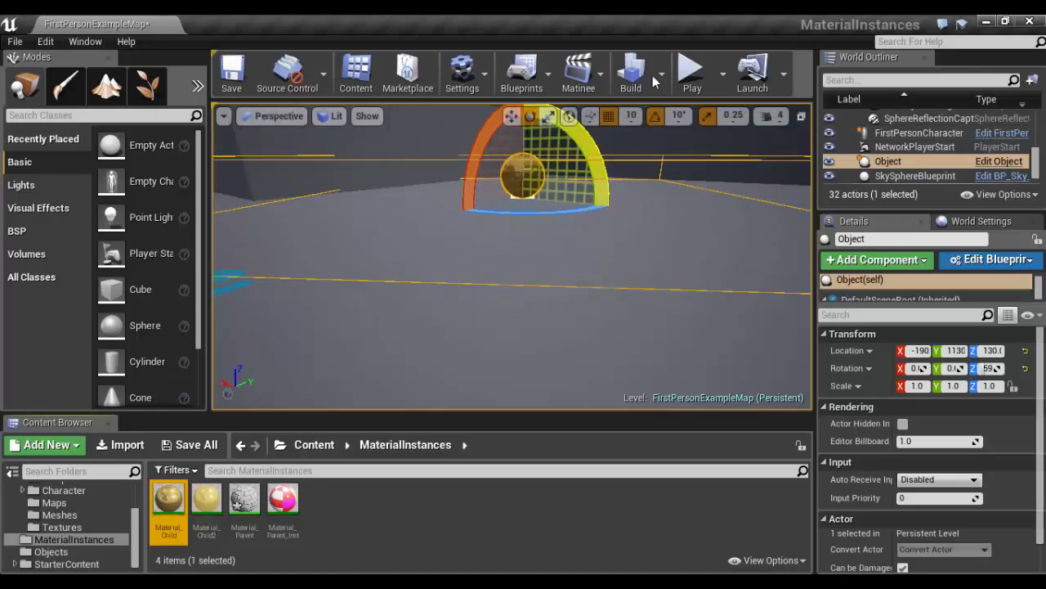
click(691, 74)
click(517, 262)
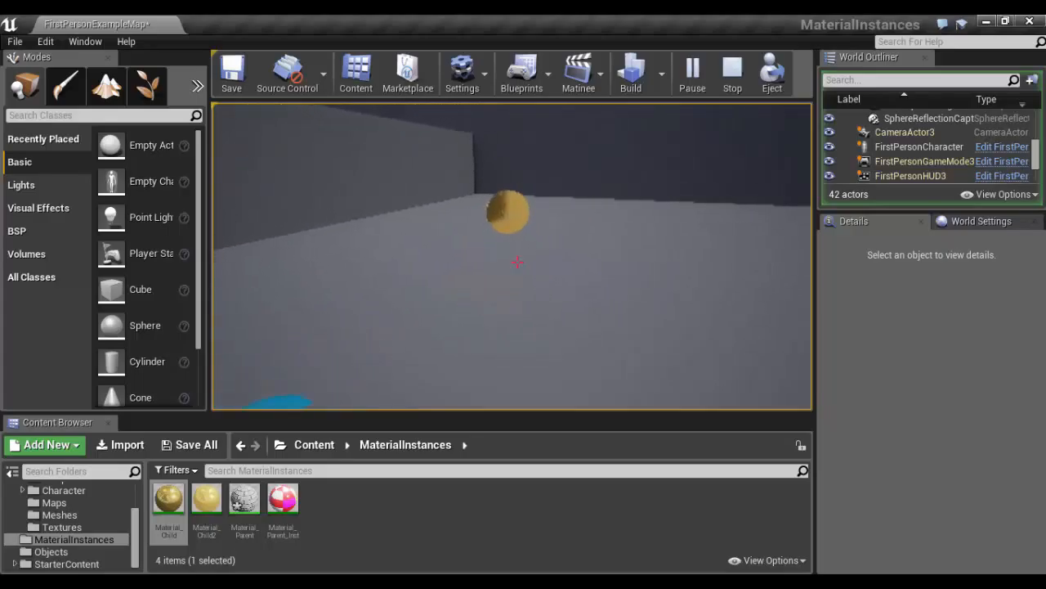
key(Escape)
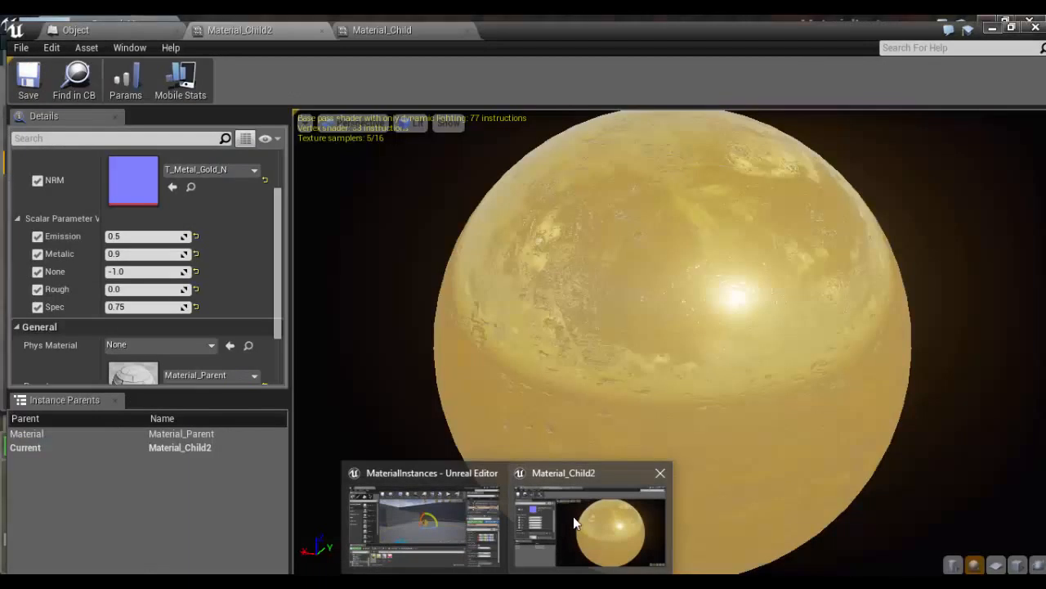
- Return to Material_Child2, set its Emission to 2 and save the material instance
click(573, 516)
click(122, 228)
text(2)
key(Return)
click(20, 70)
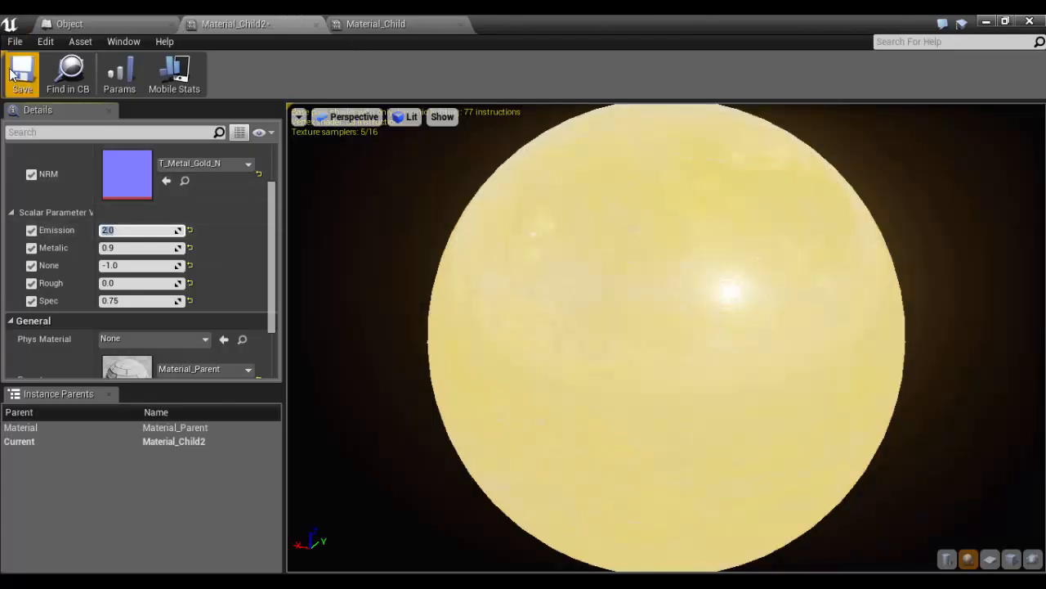
- Play the level, walk repeatedly up to and away from the coin to test its material switching, and stop the session
click(986, 22)
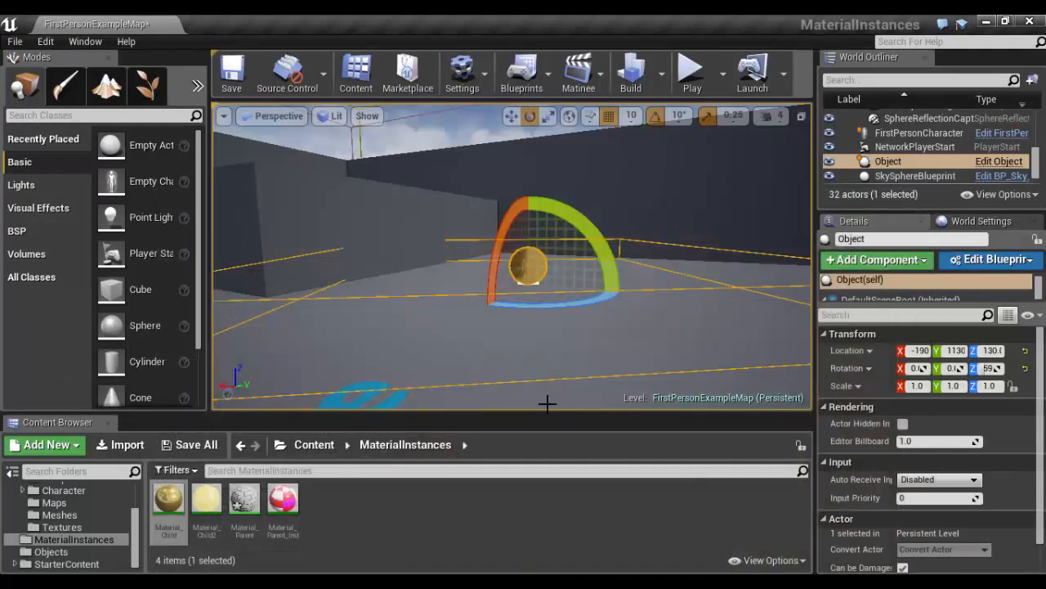
click(692, 73)
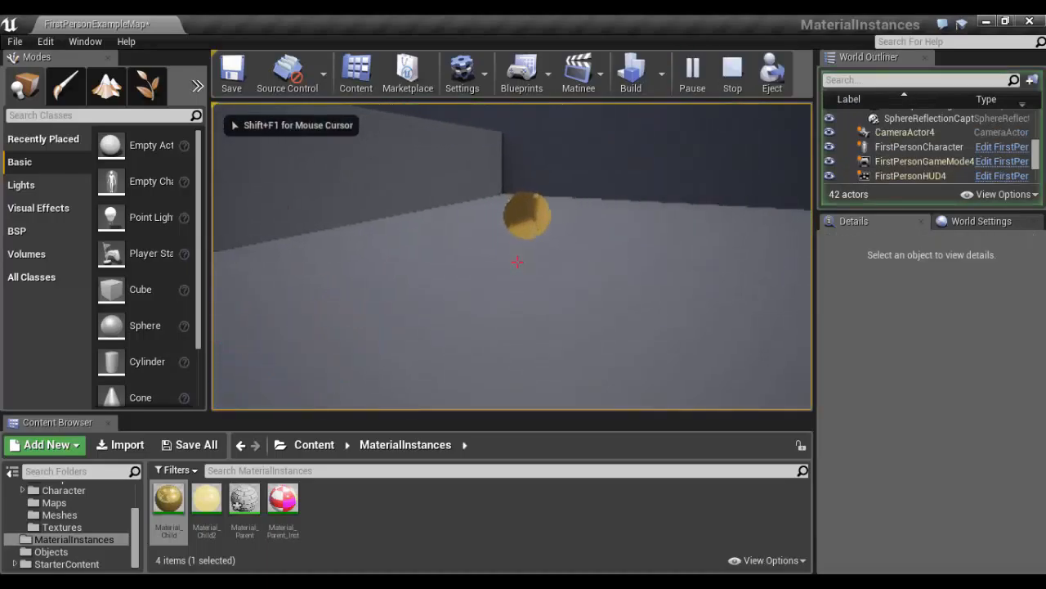
click(517, 262)
key(w)
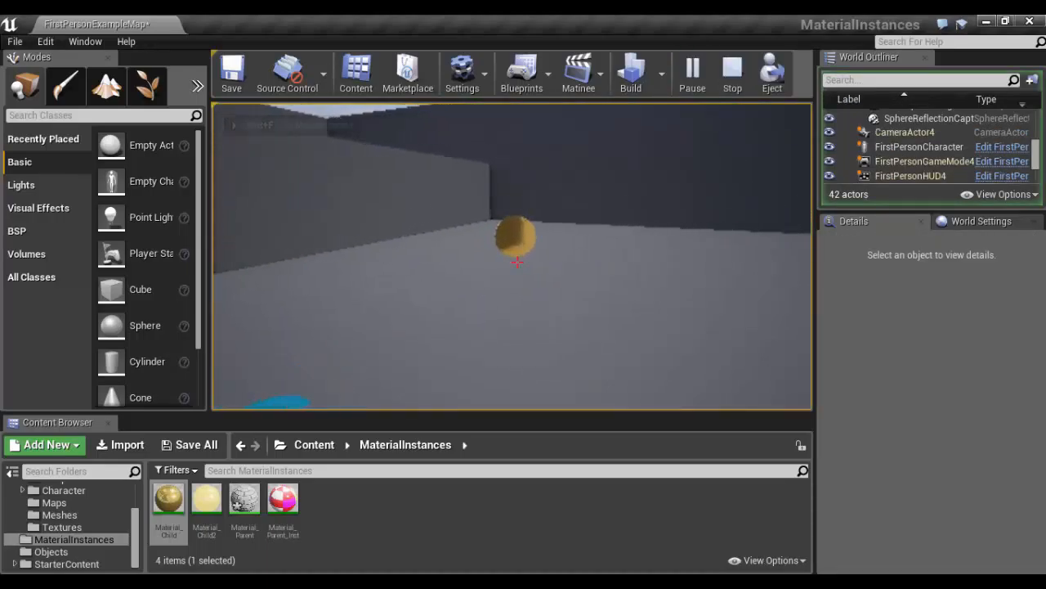
key(w)
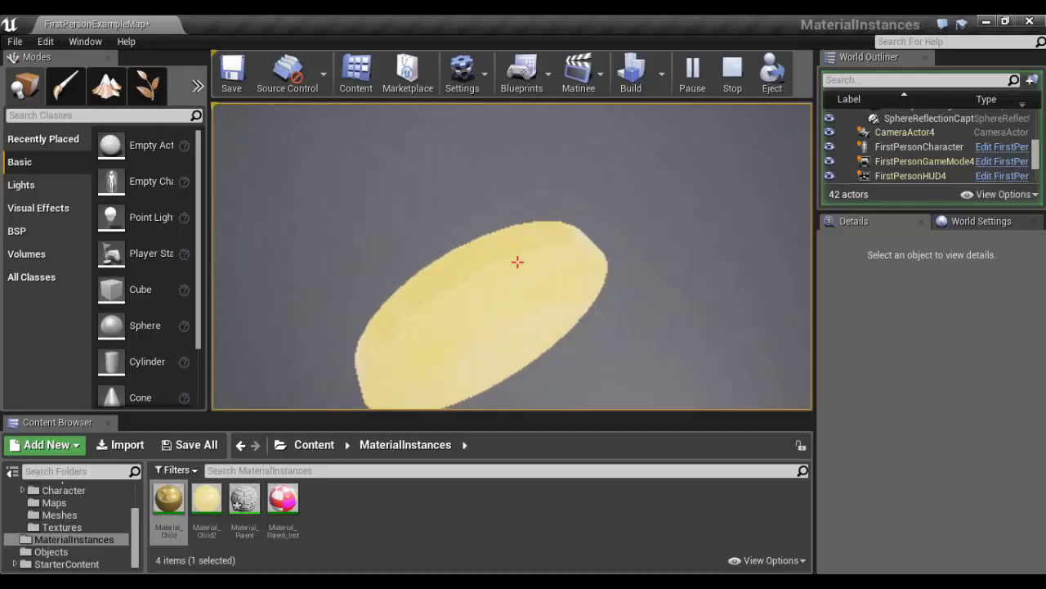
key(s)
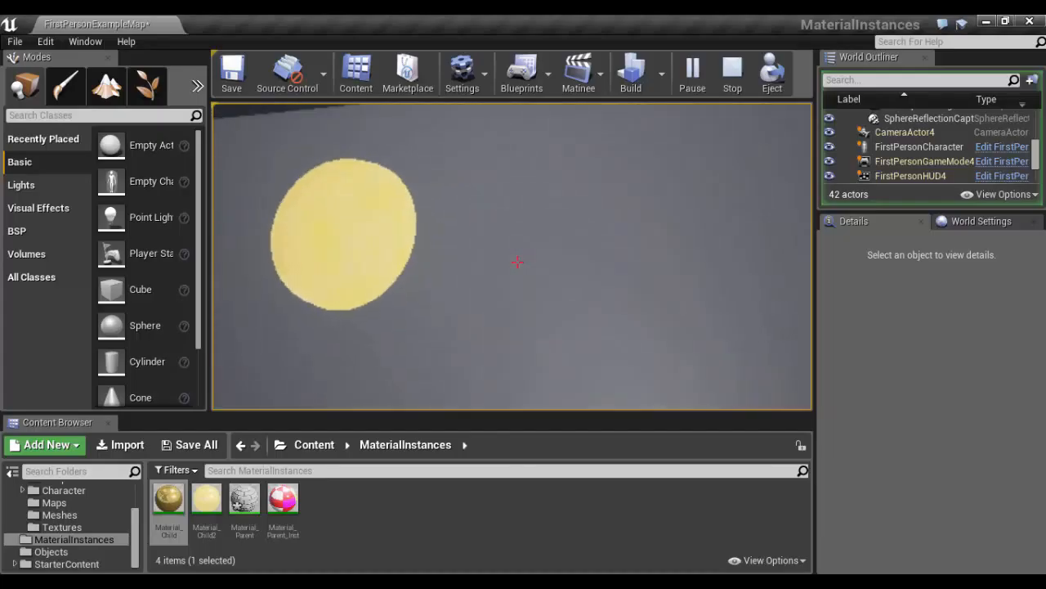
key(w)
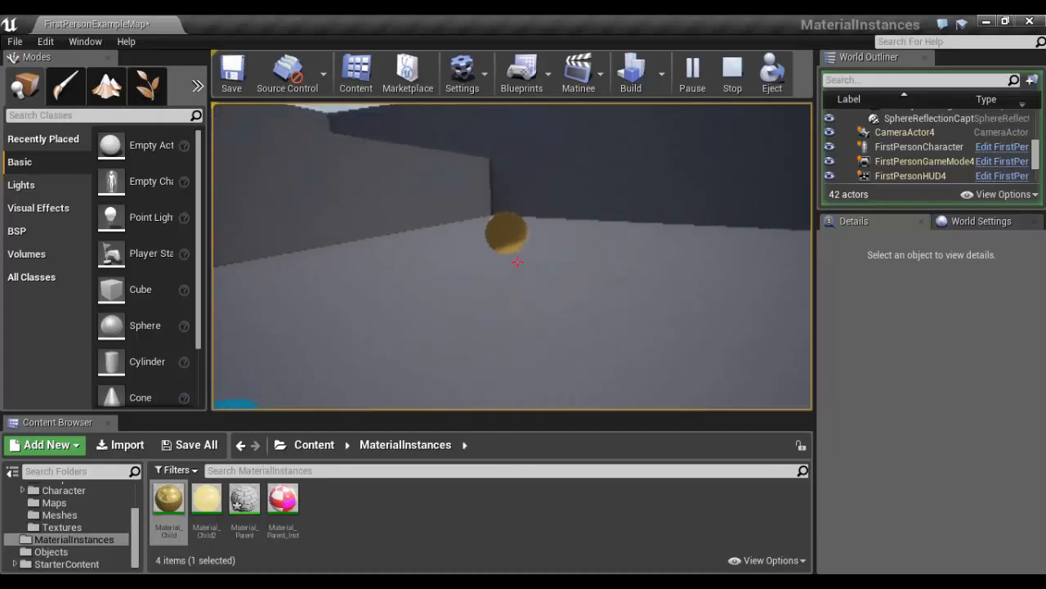
key(s)
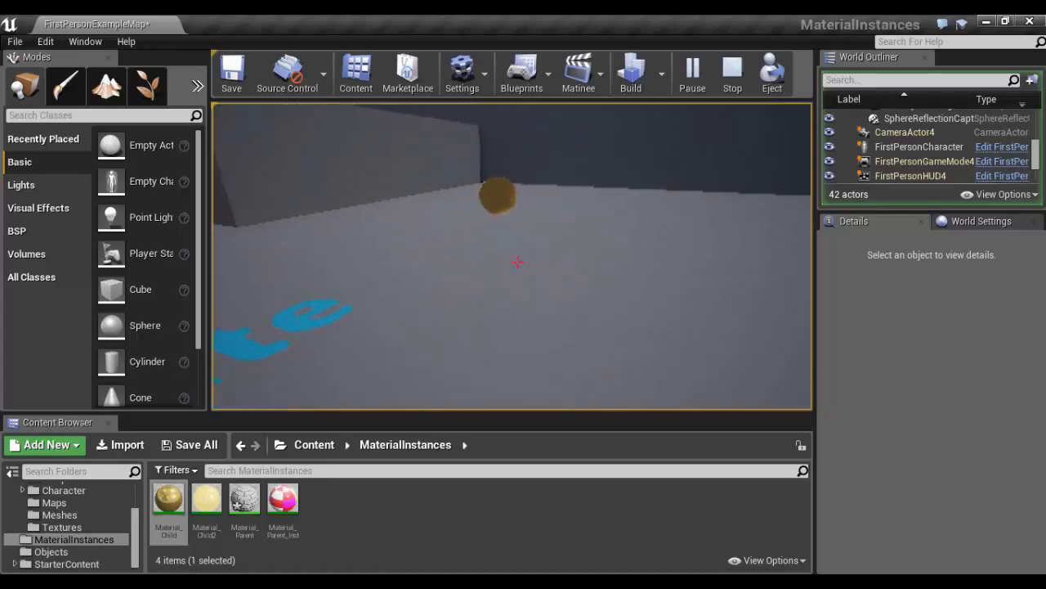
key(w)
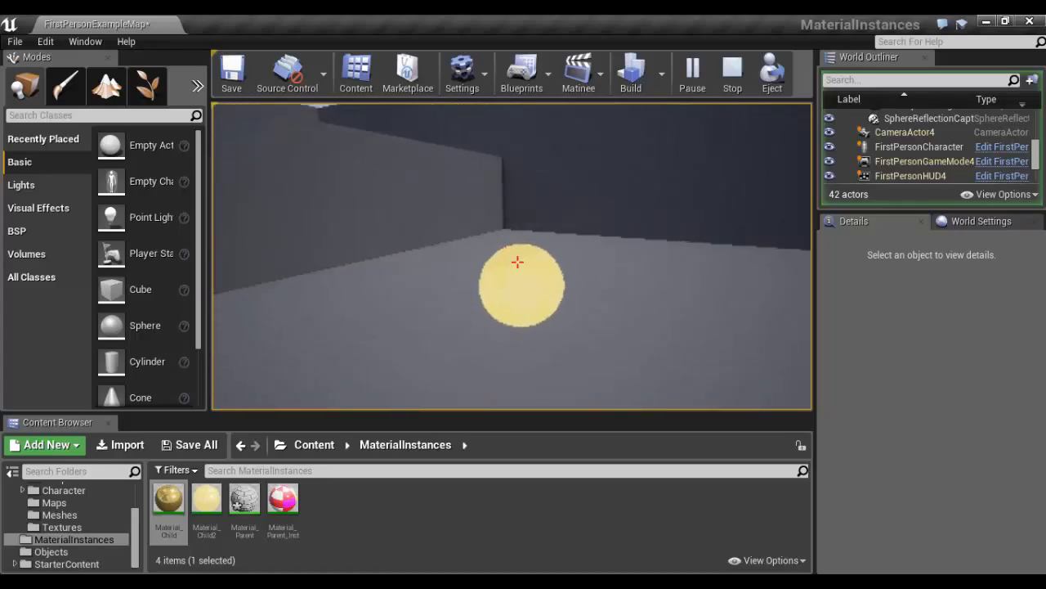
key(s)
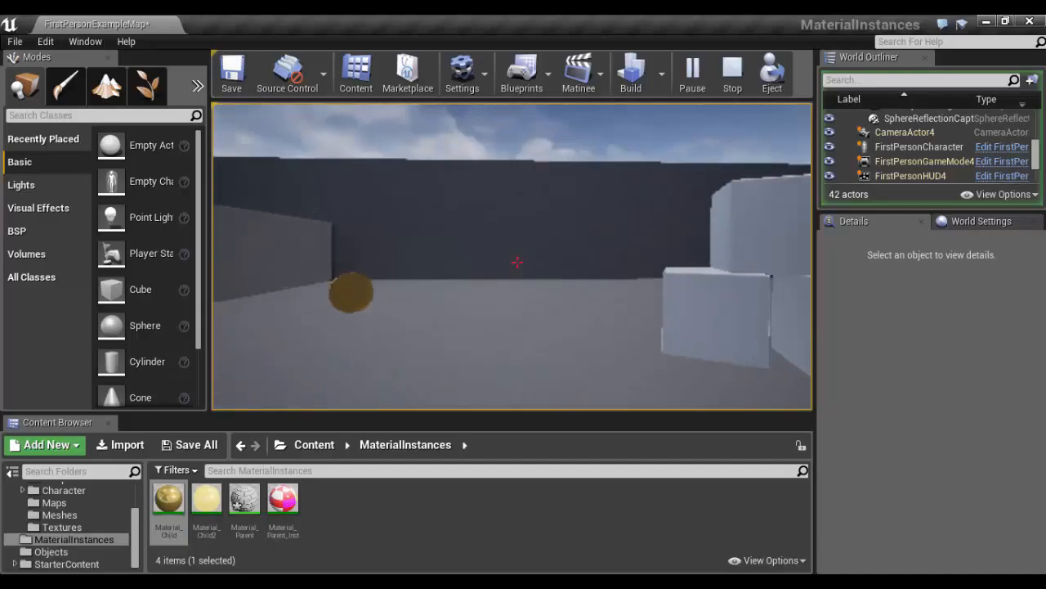
key(Escape)
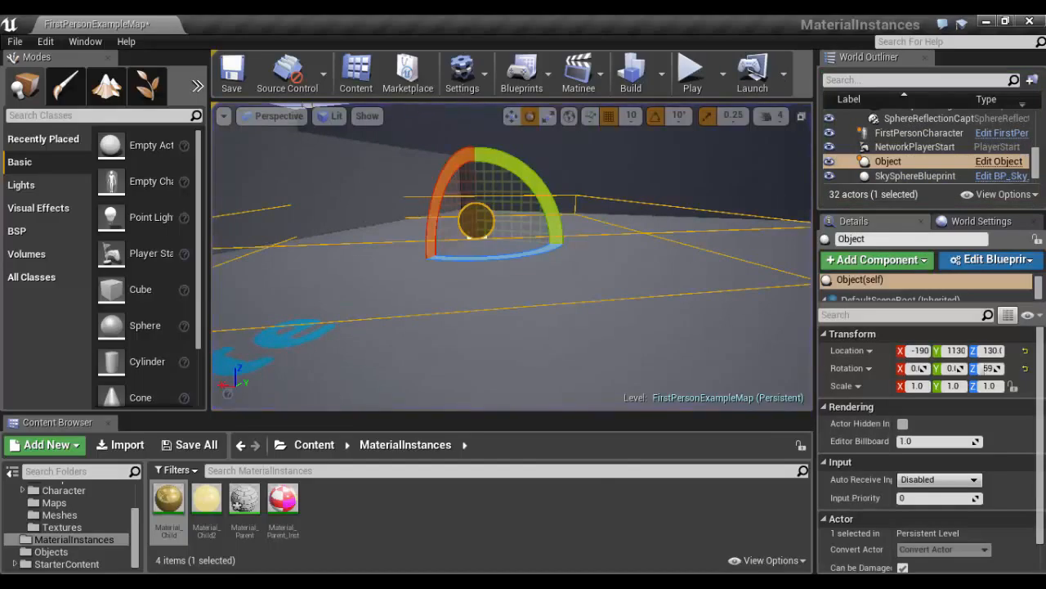